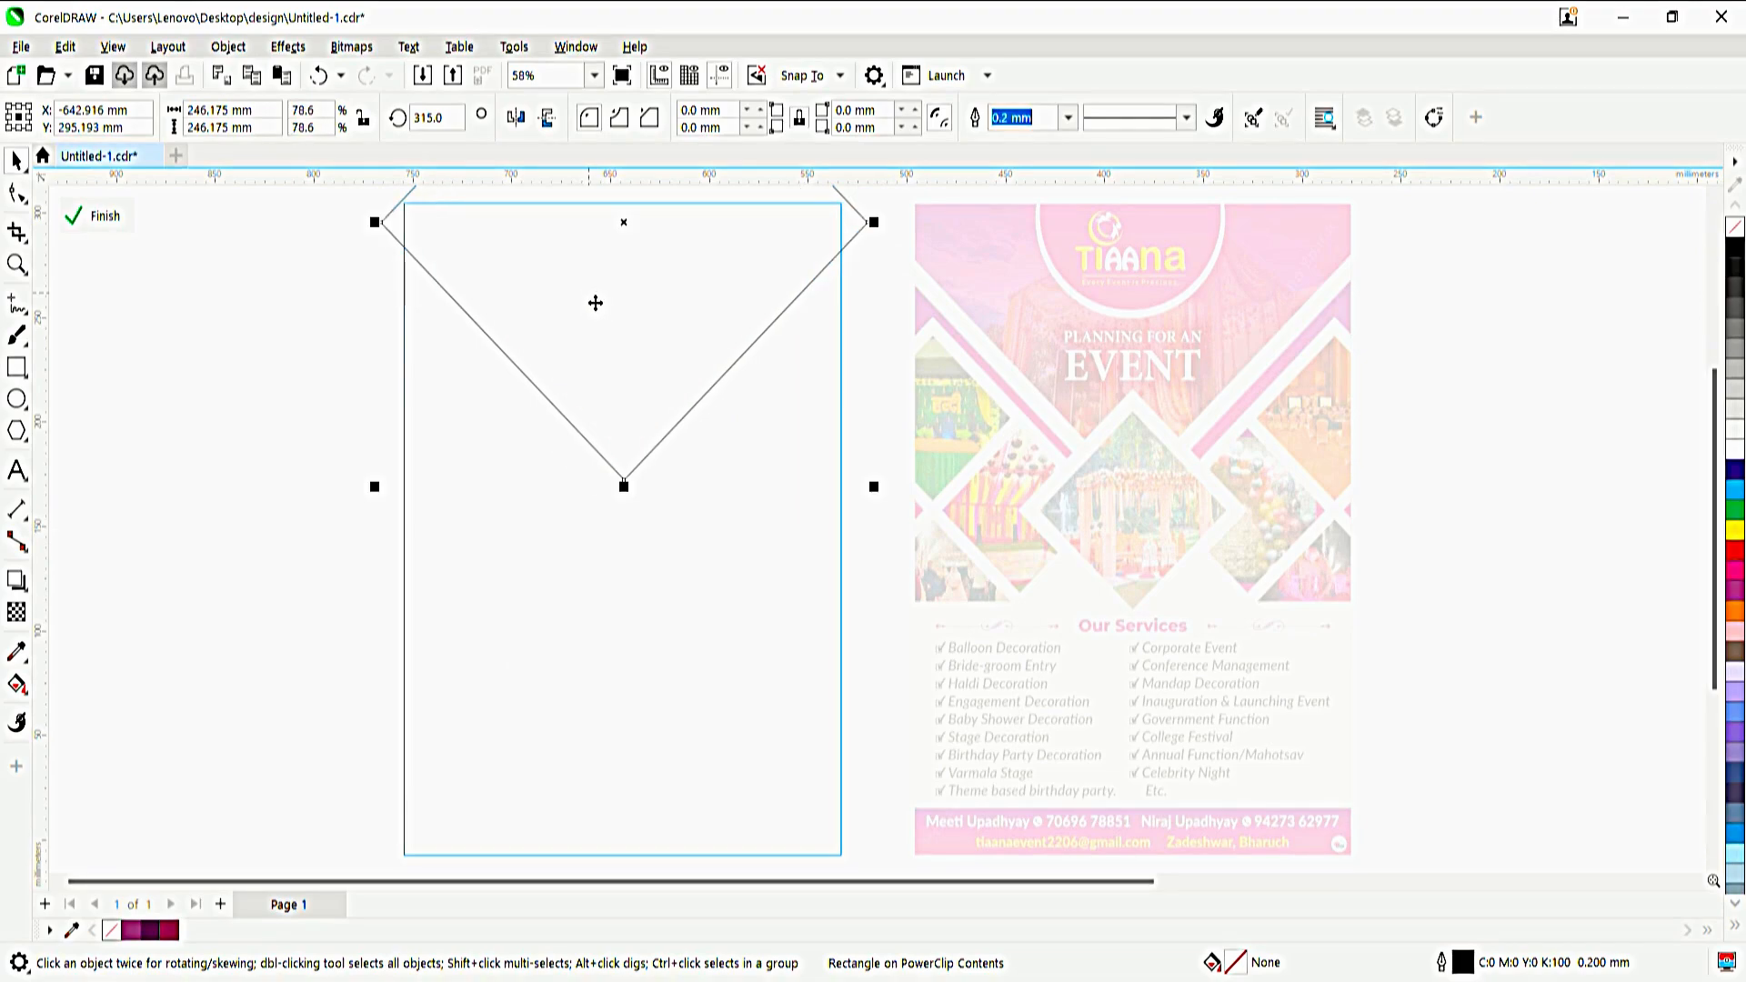
# - Duplicate the large diamond to the lower right and lower left inside the poster frame, and finish editing the frame's contents
pyautogui.keyDown('ctrl'); pyautogui.click(199, 563); pyautogui.keyUp('ctrl')
pyautogui.click(199, 563)
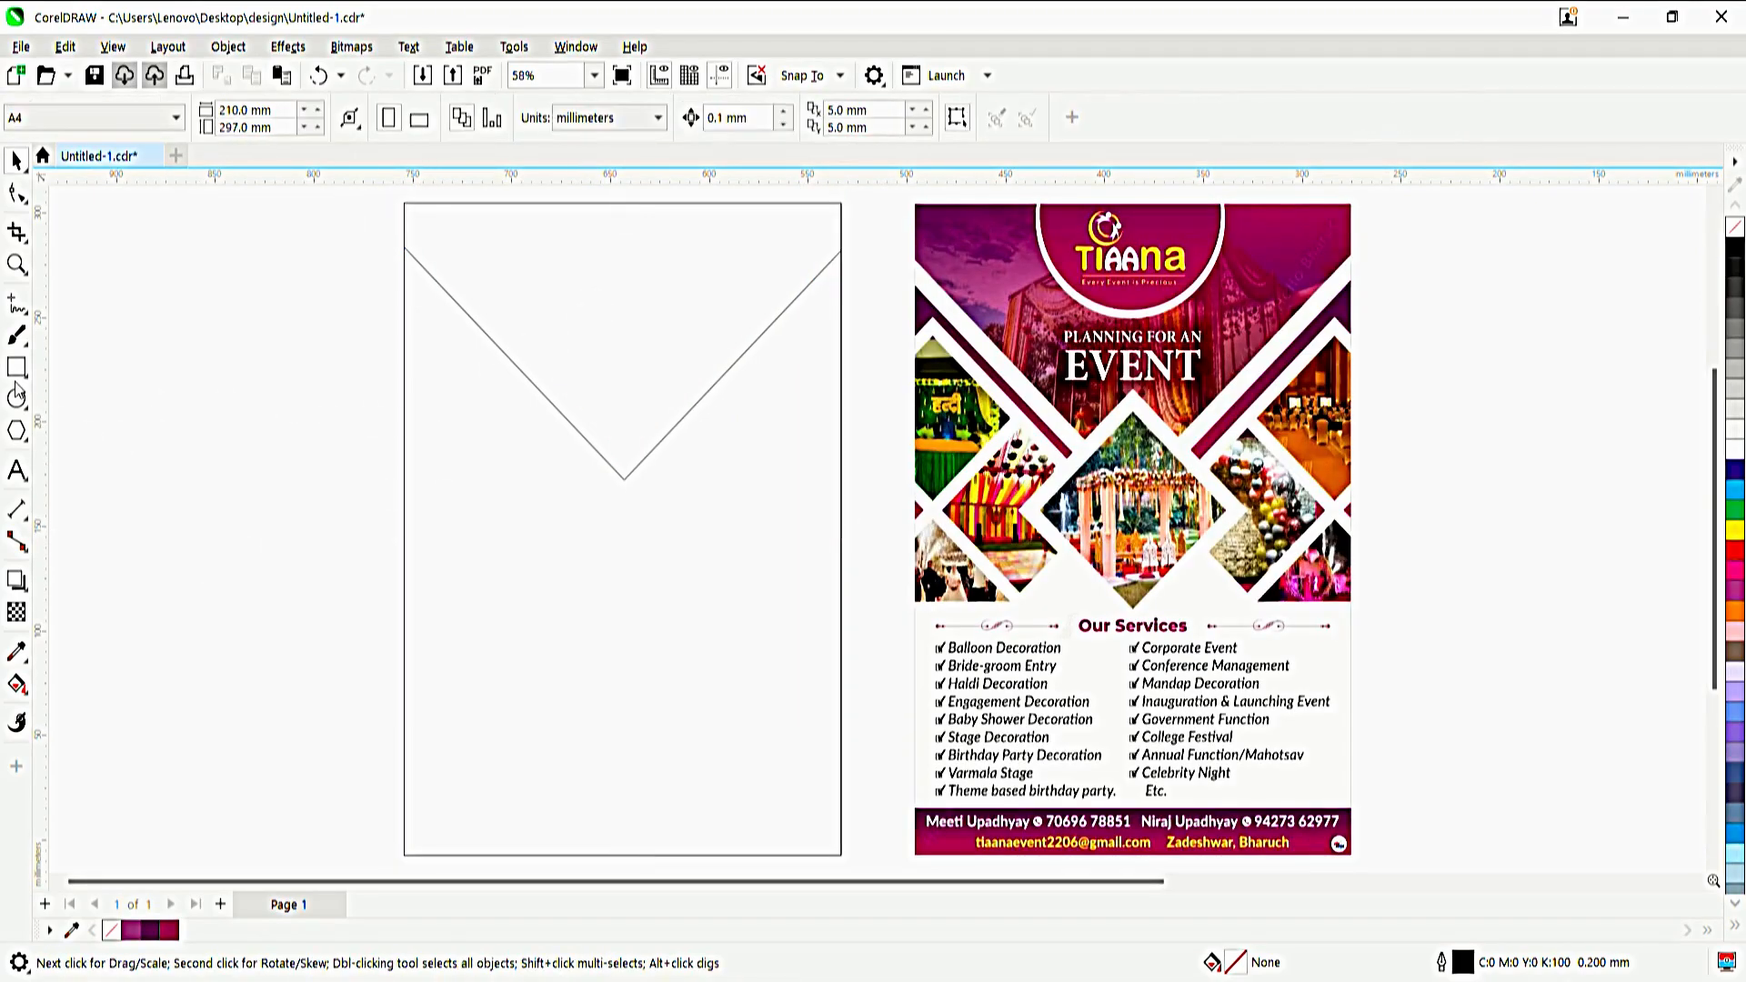
pyautogui.keyDown('ctrl'); pyautogui.click(578, 322); pyautogui.keyUp('ctrl')
pyautogui.moveTo(578, 320); pyautogui.dragTo(829, 573)
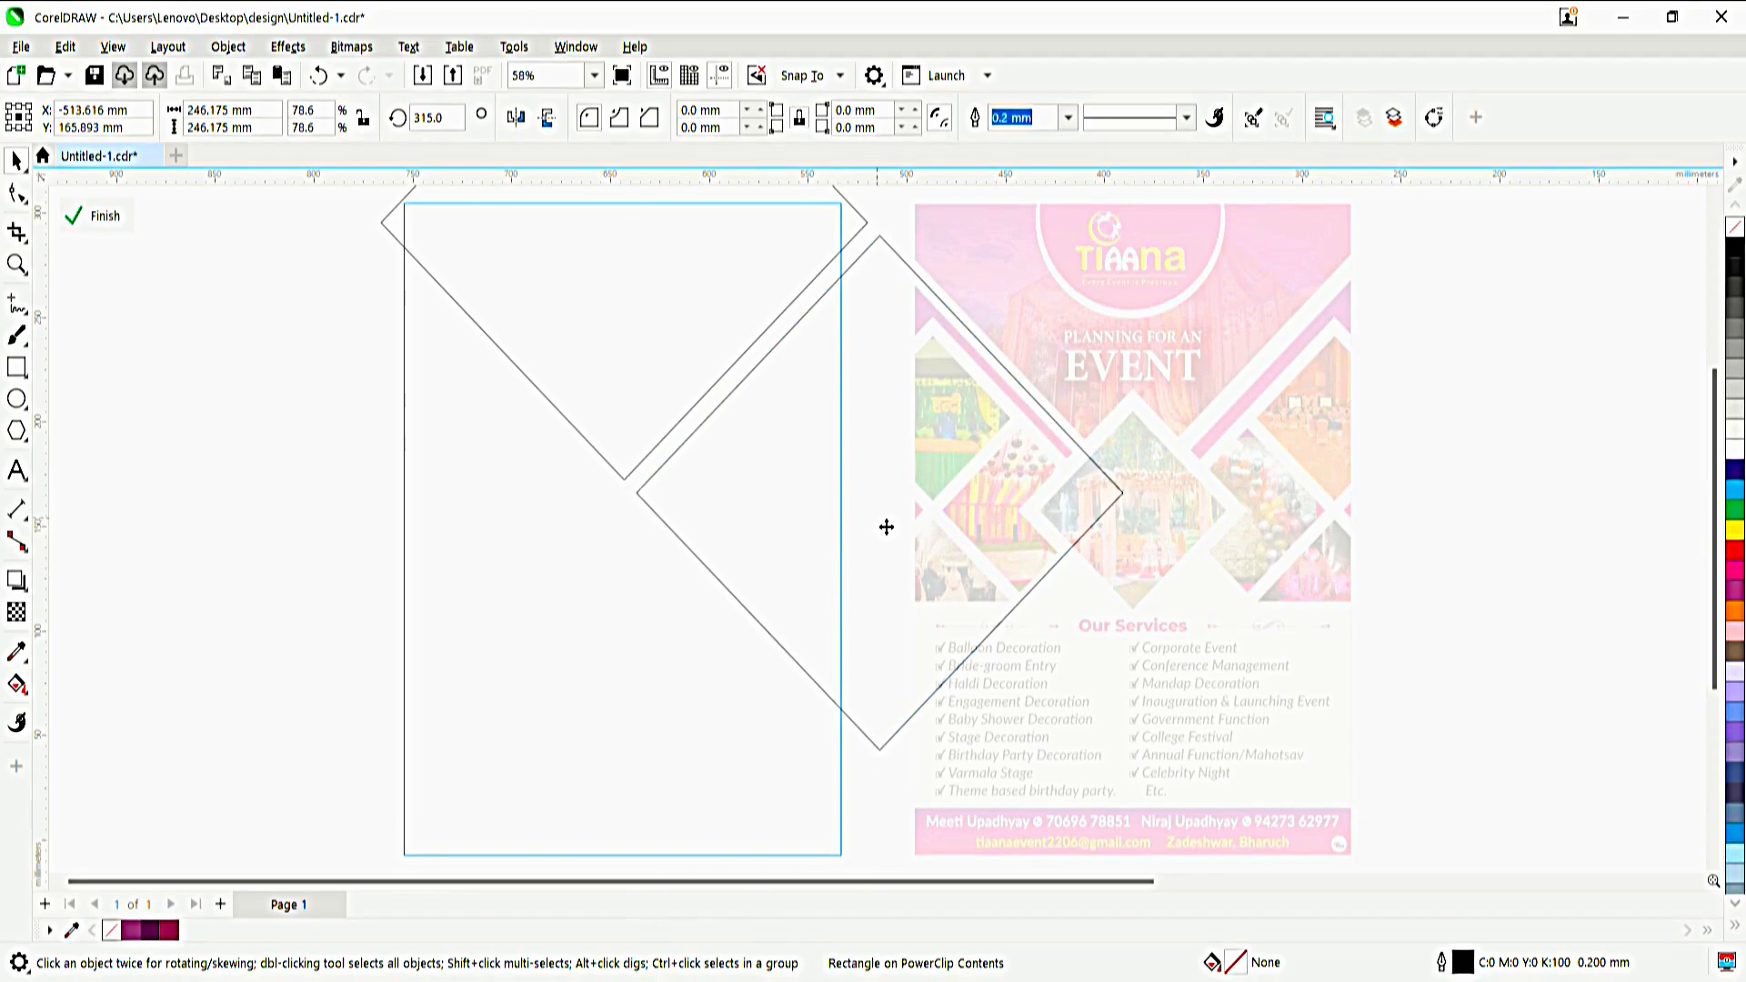
pyautogui.moveTo(882, 514); pyautogui.dragTo(367, 512)
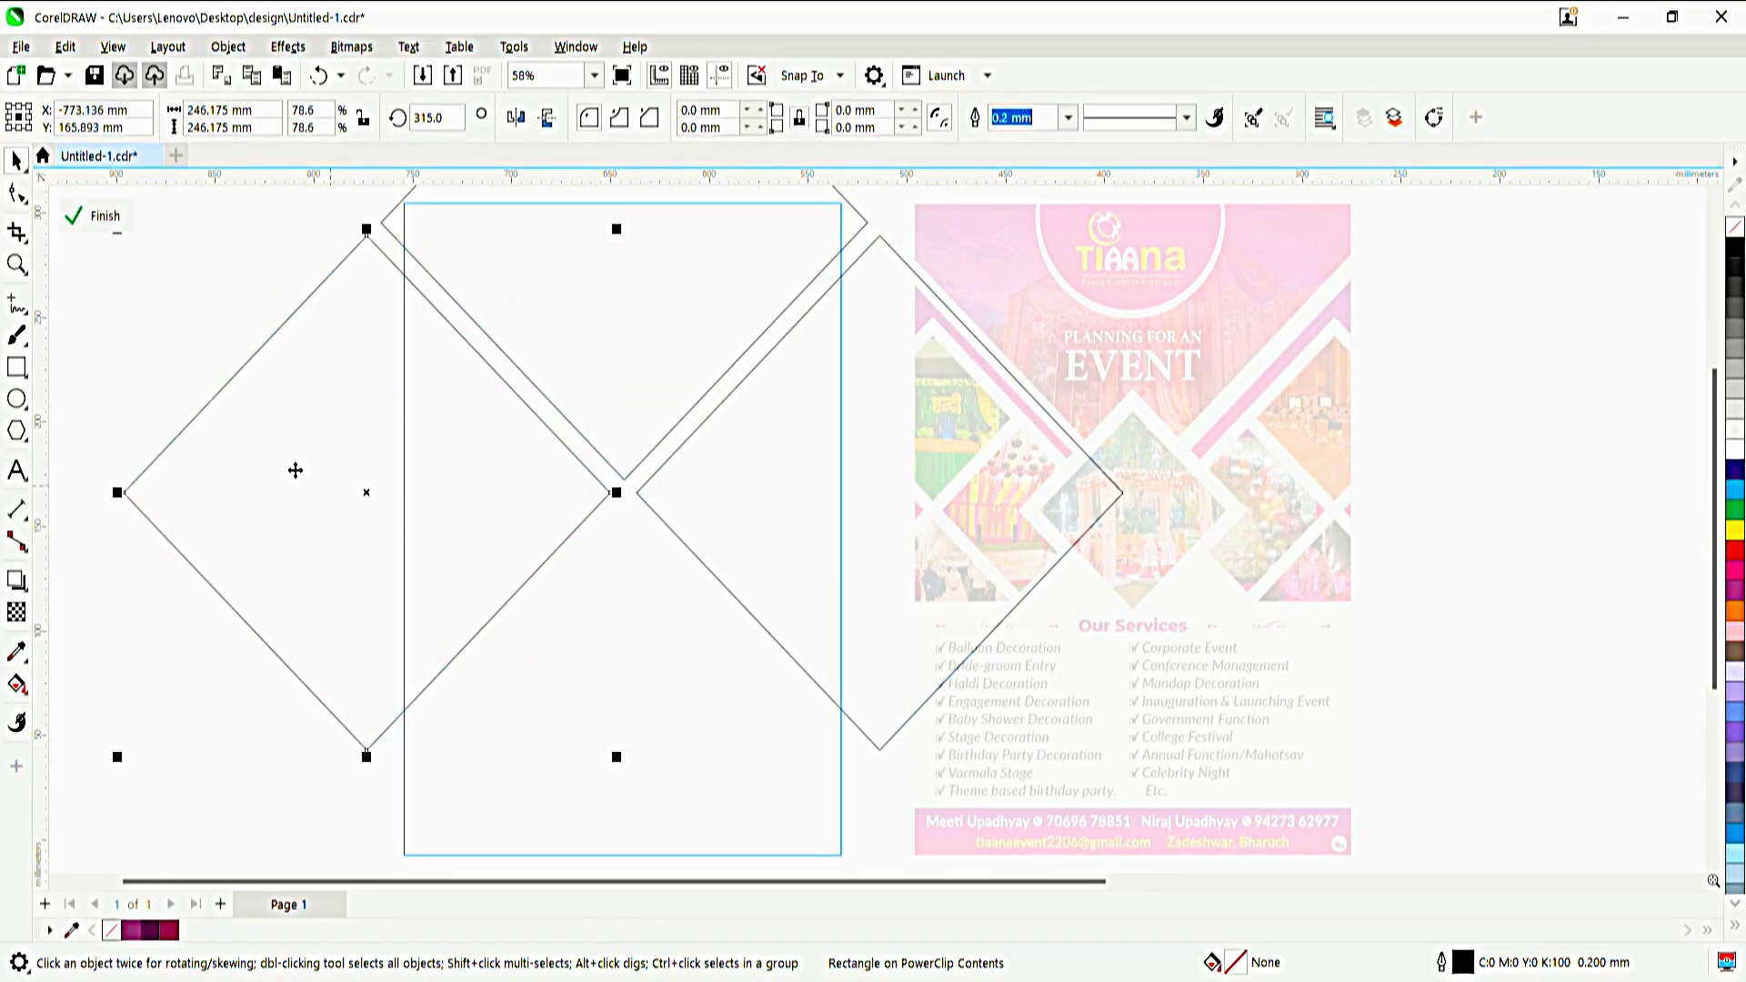
pyautogui.click(207, 324)
pyautogui.doubleClick(426, 418)
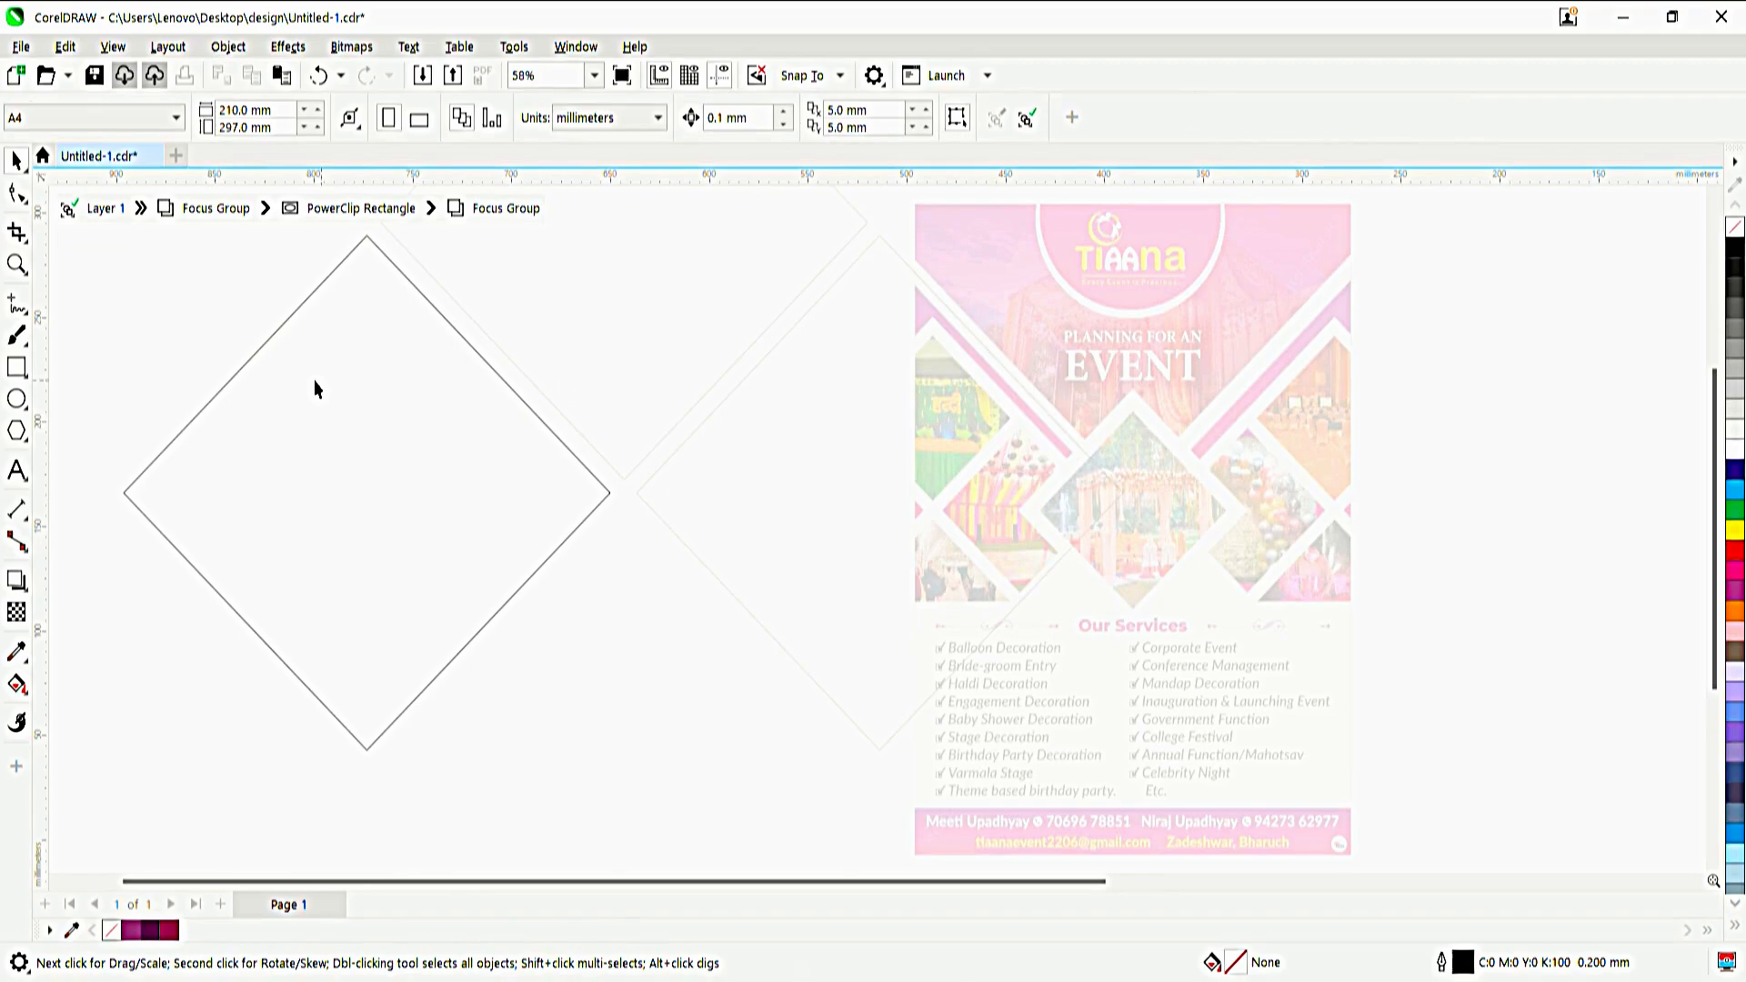
pyautogui.keyDown('ctrl'); pyautogui.click(218, 312); pyautogui.keyUp('ctrl')
pyautogui.hotkey('ctrl', 'z')
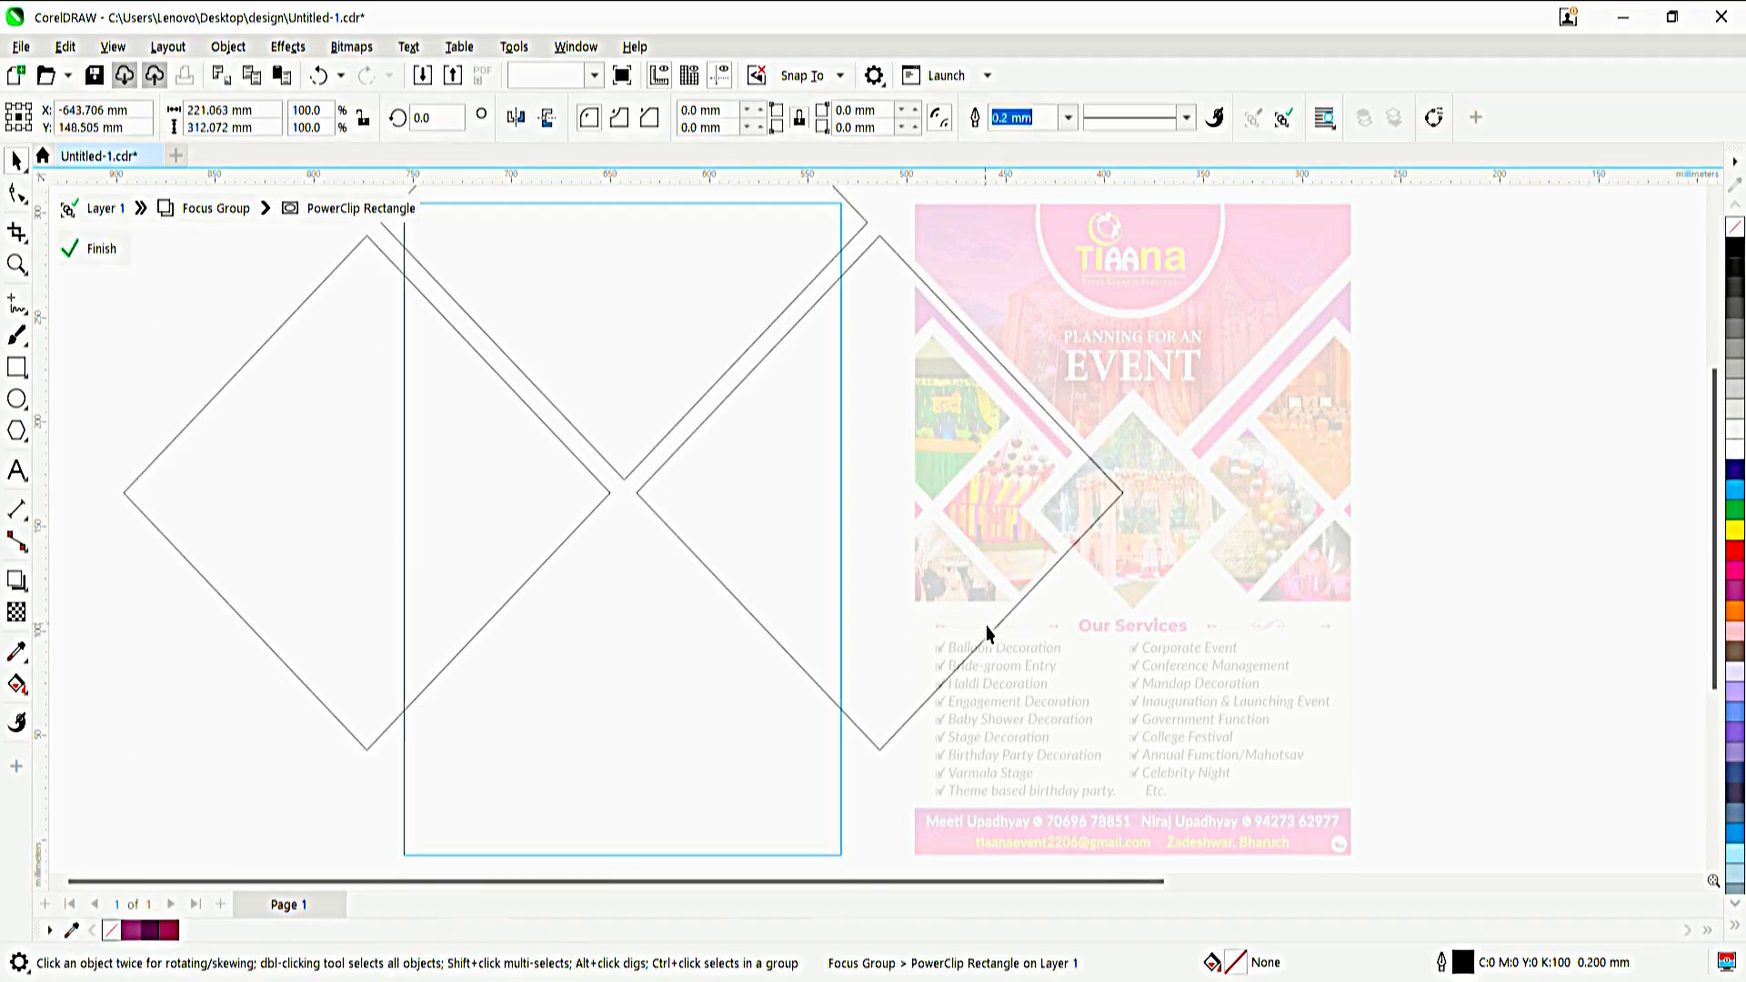
pyautogui.hotkey('ctrl', 'shift', 'z')
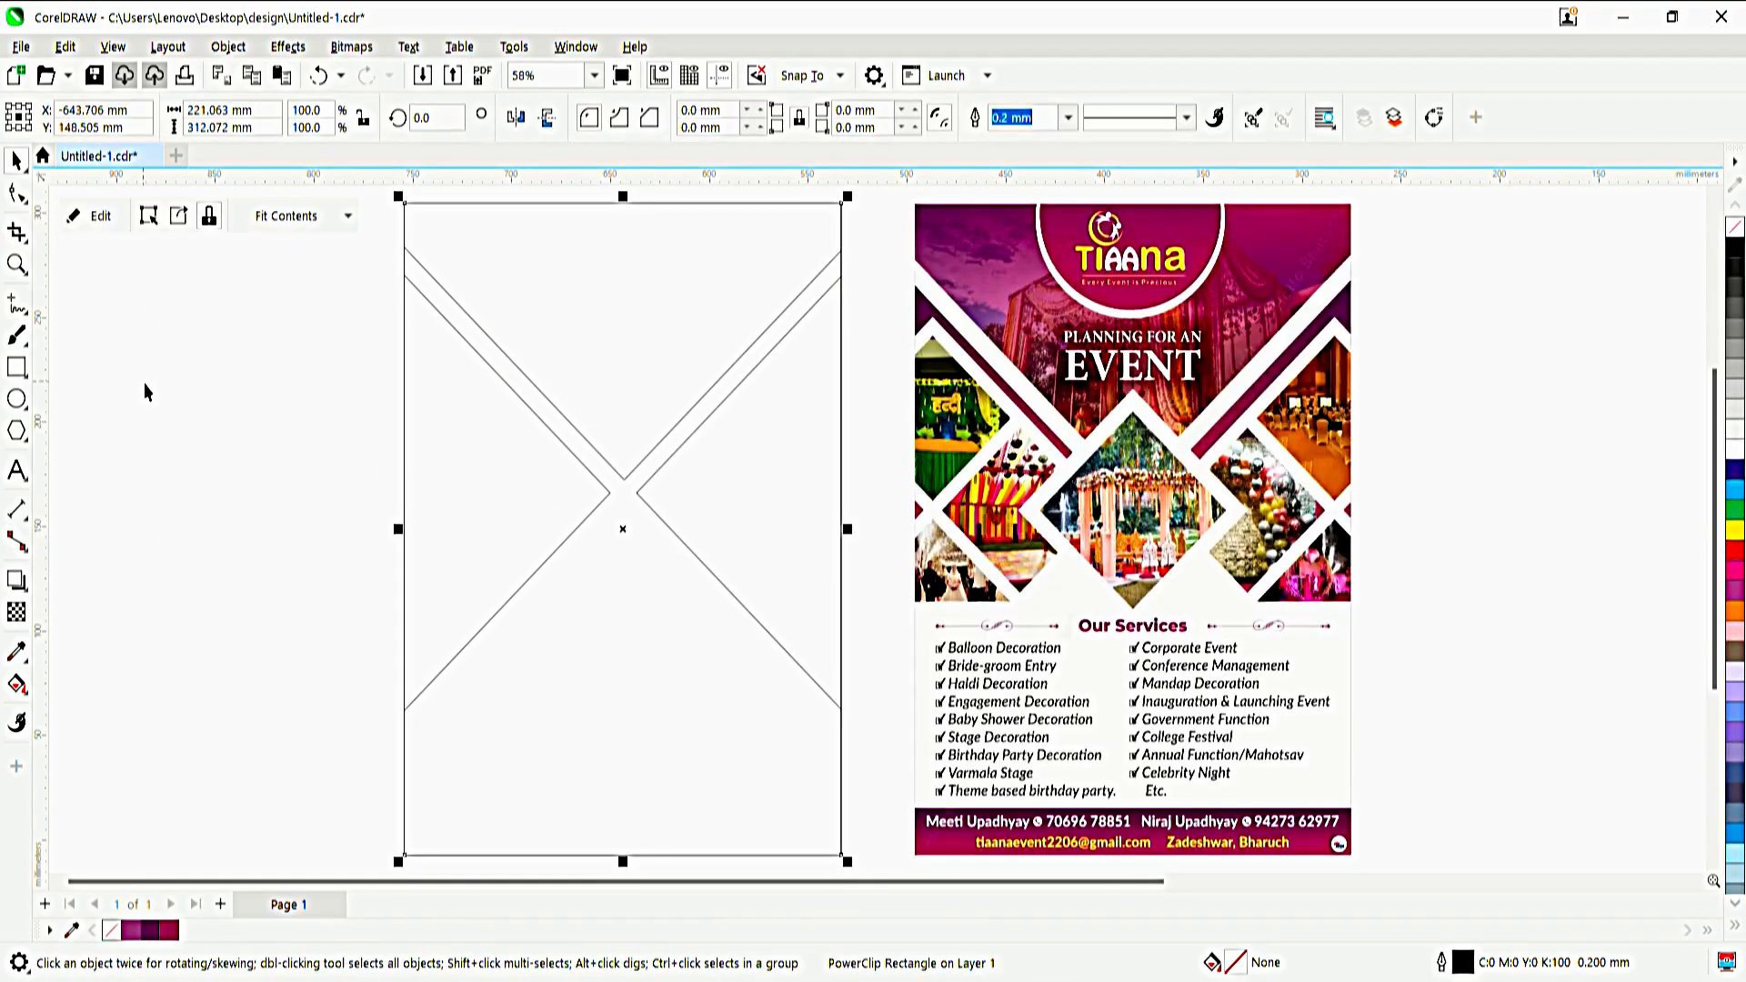
# - Draw a square about 122 mm wide, rotate it to 315°, and place it centred inside the poster frame
pyautogui.click(17, 366)
pyautogui.moveTo(172, 289); pyautogui.dragTo(323, 486)
pyautogui.press('space')
pyautogui.click(273, 373)
pyautogui.moveTo(361, 293)
pyautogui.mouseDown()
pyautogui.moveTo(364, 433)
pyautogui.moveTo(339, 382)
pyautogui.mouseUp()
pyautogui.click(325, 357)
pyautogui.hotkey('ctrl', '1')
pyautogui.click(502, 637)
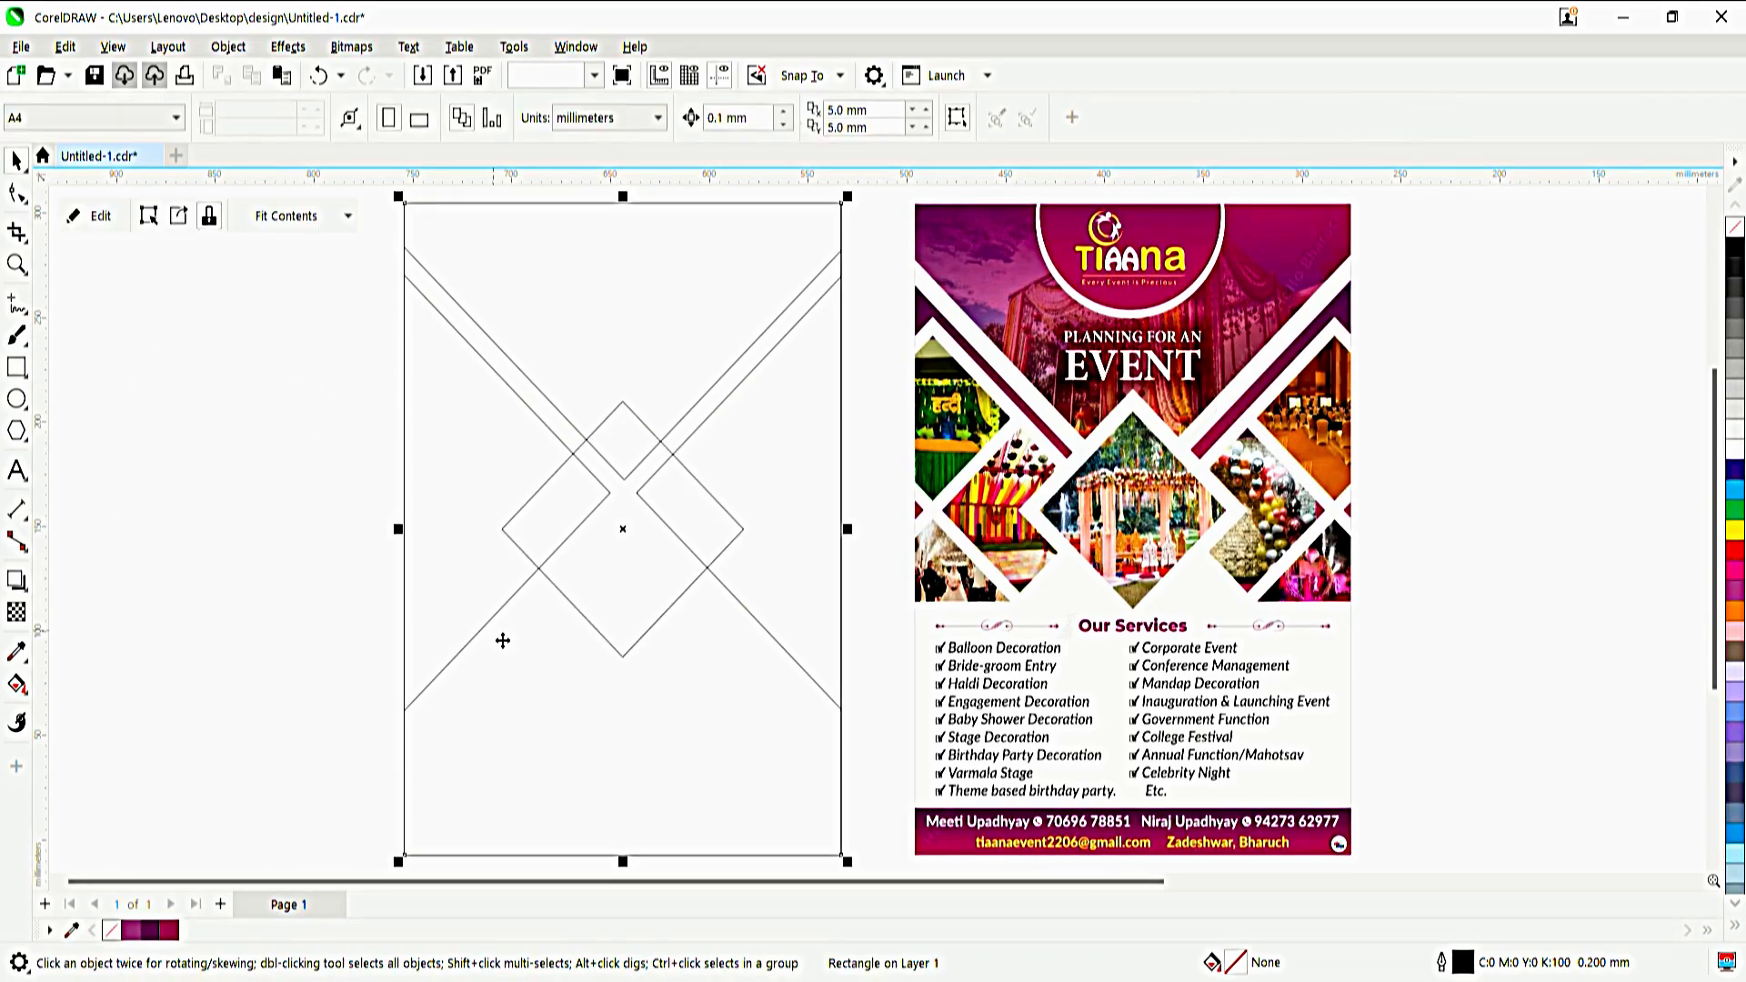
# - Arrange a central diamond and a cluster of four smaller diamonds on each side among the frame's contents
pyautogui.keyDown('ctrl'); pyautogui.click(533, 584); pyautogui.keyUp('ctrl')
pyautogui.moveTo(601, 499); pyautogui.dragTo(455, 518)
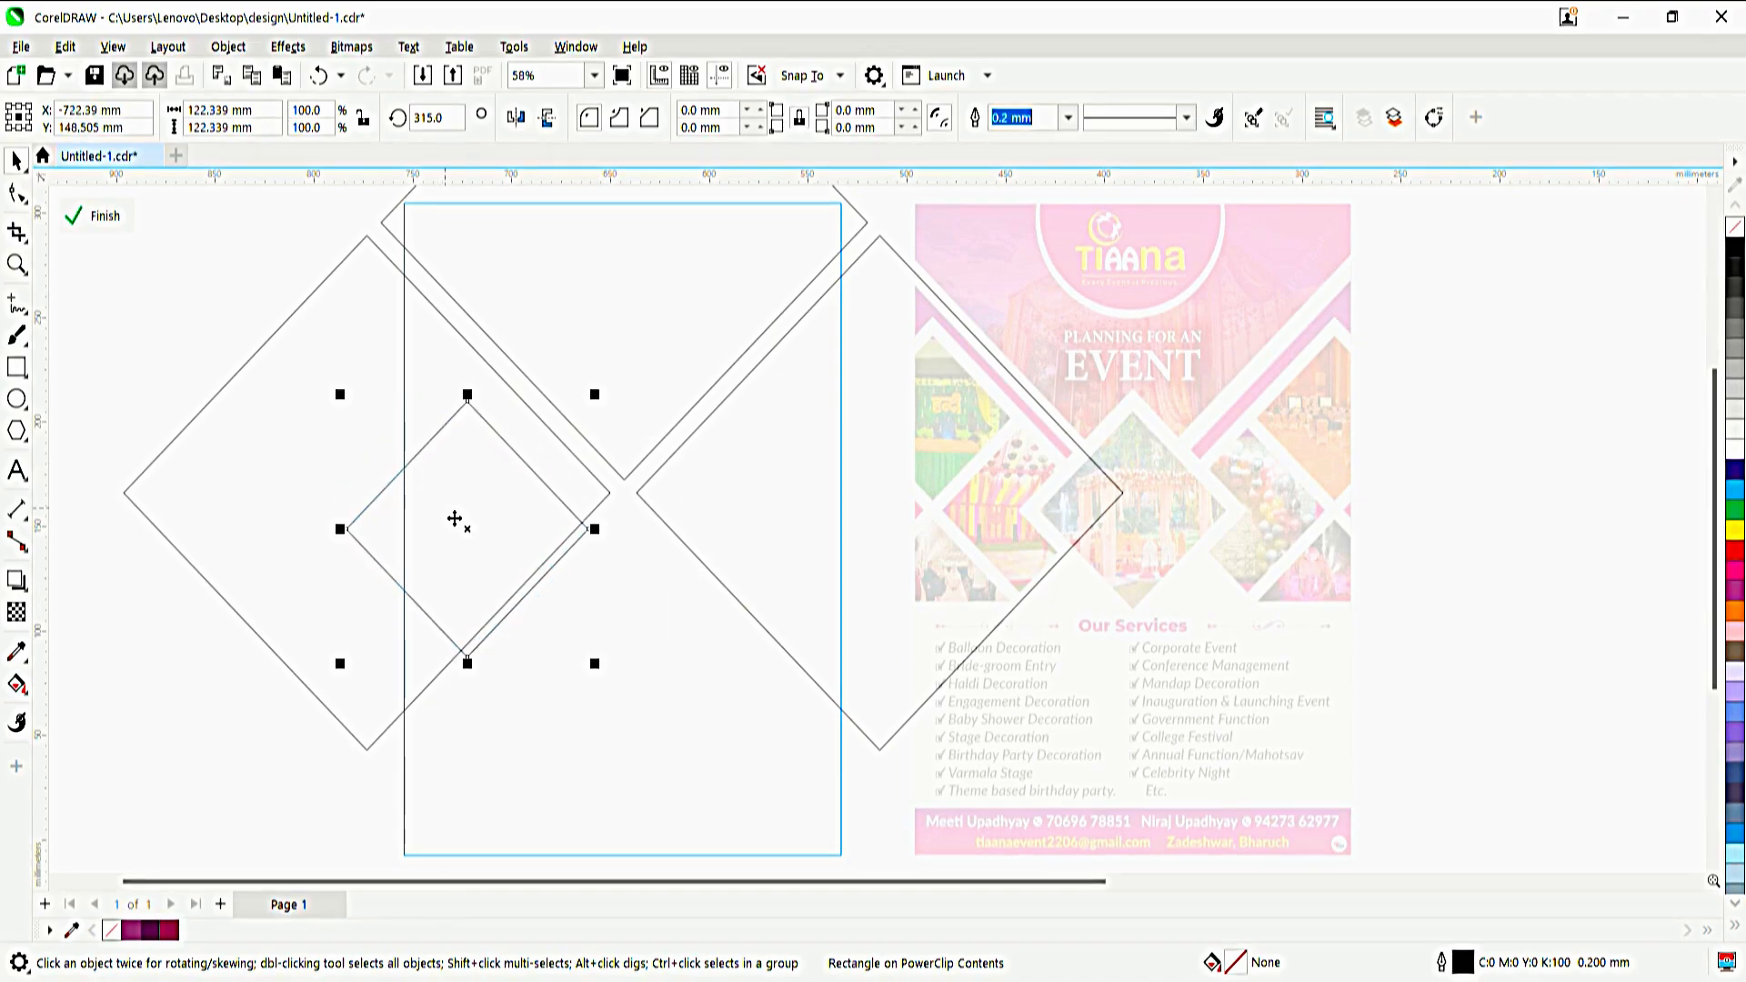
pyautogui.hotkey('ctrl', 'd')
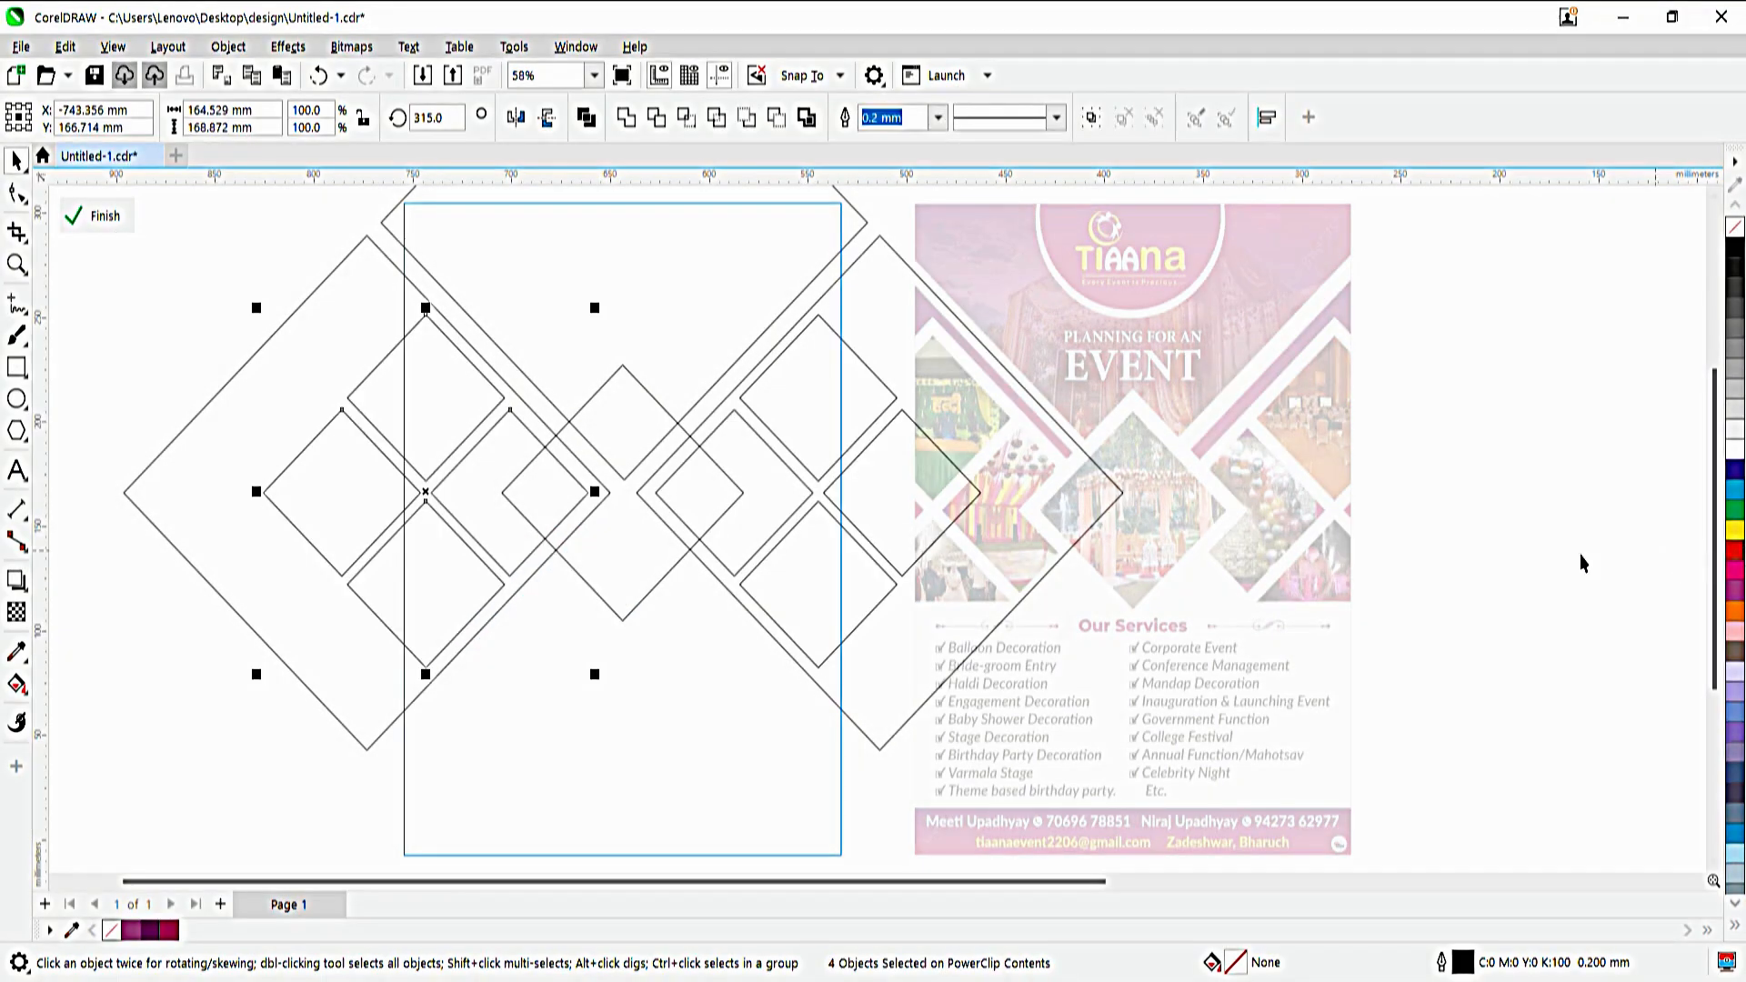
pyautogui.click(1573, 565)
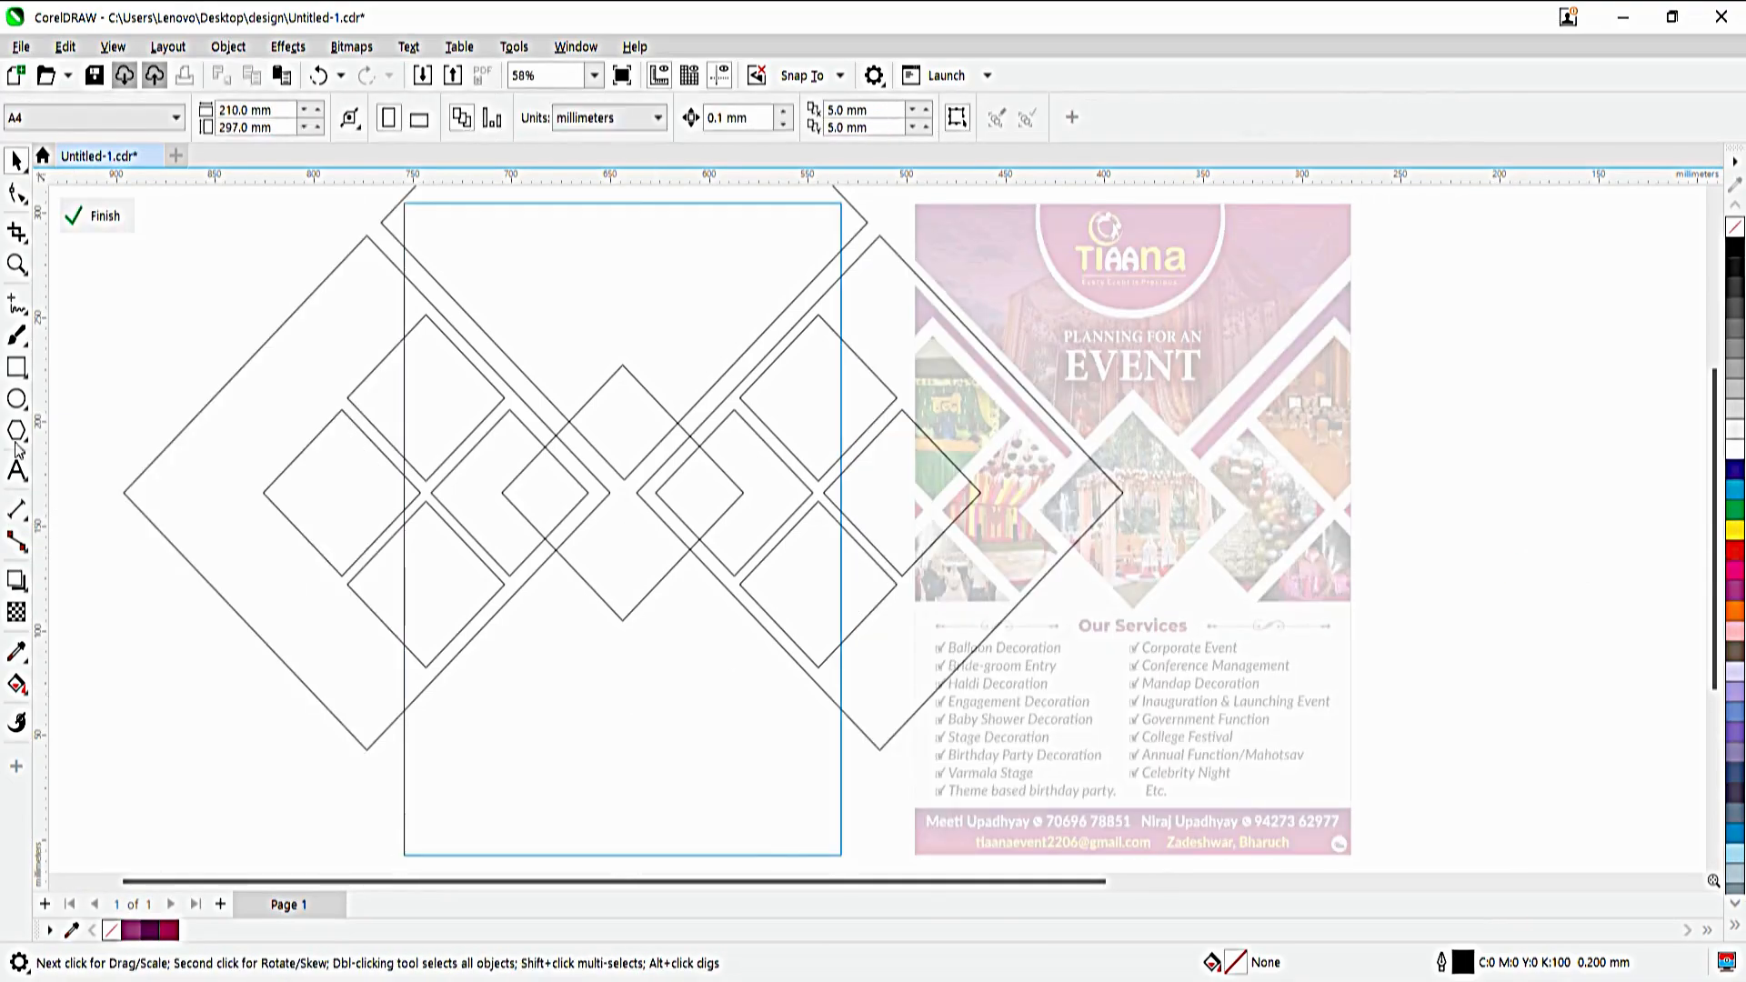
# - Draw a rectangle about 436 by 170 mm across the frame's lower part with white fill and no outline
pyautogui.click(16, 366)
pyautogui.moveTo(160, 592)
pyautogui.mouseDown()
pyautogui.moveTo(1018, 875)
pyautogui.moveTo(1031, 837)
pyautogui.mouseUp()
pyautogui.moveTo(592, 650); pyautogui.dragTo(601, 651)
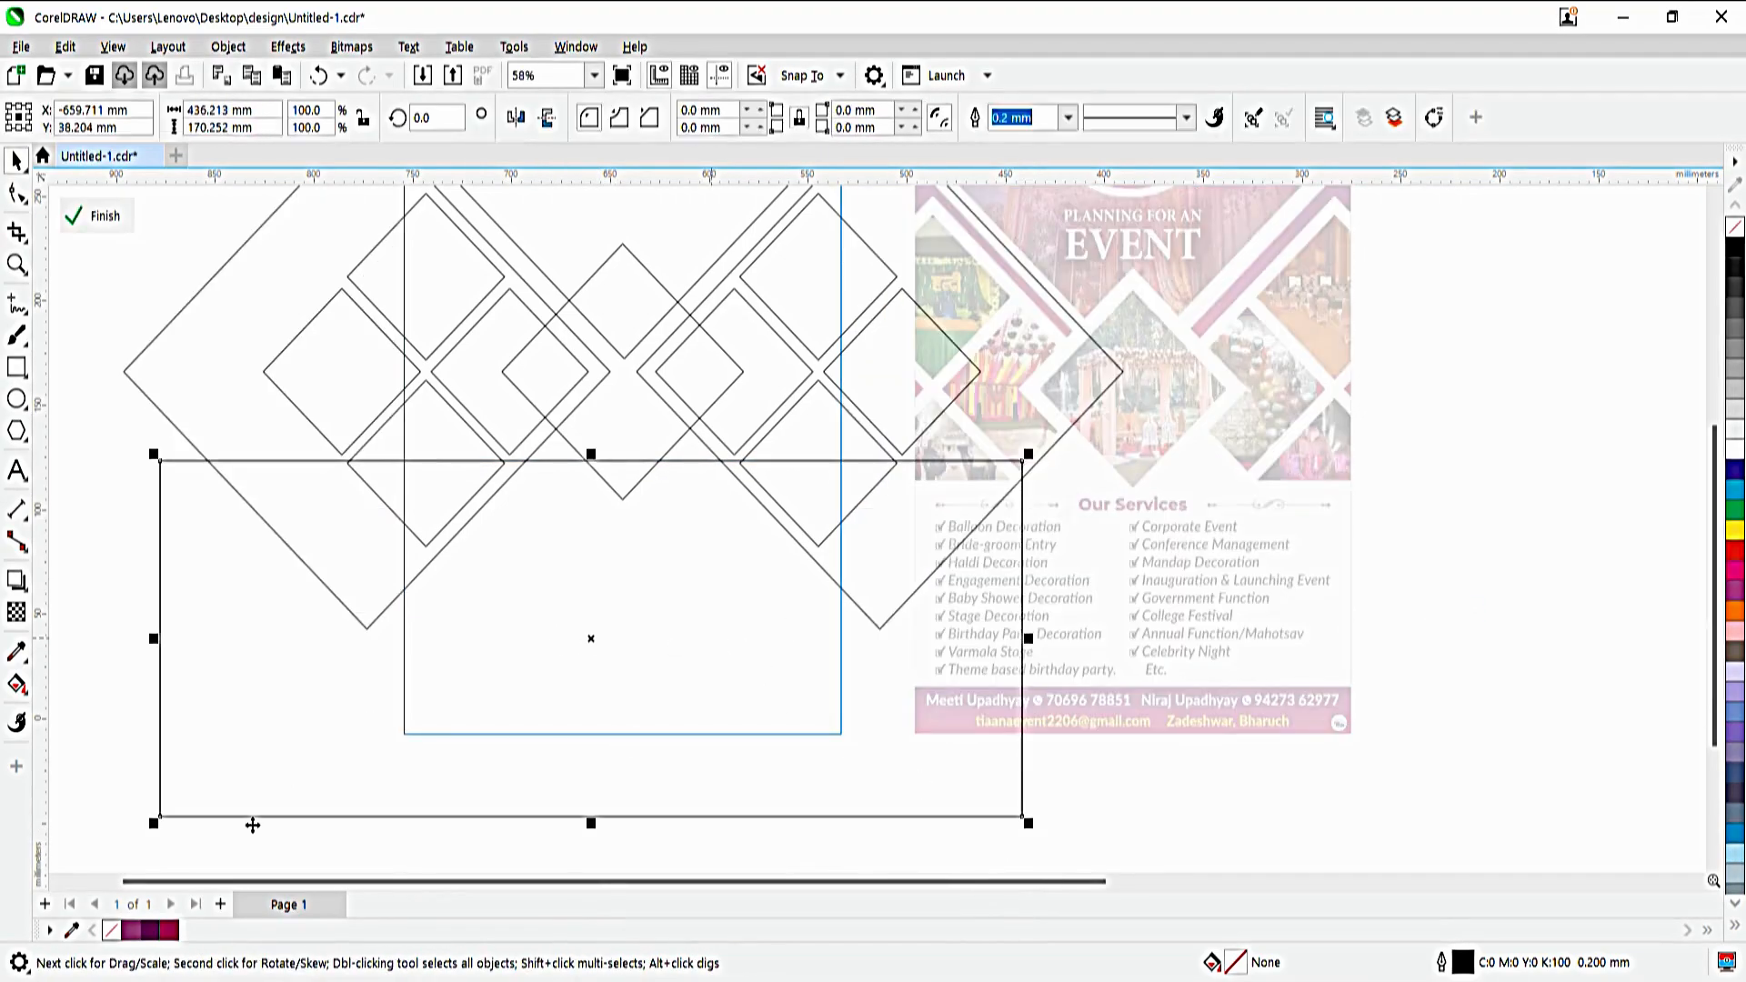
pyautogui.click(1735, 447)
pyautogui.rightClick(1735, 226)
pyautogui.keyDown('ctrl'); pyautogui.click(1506, 339); pyautogui.keyUp('ctrl')
pyautogui.scroll(2, 1073, 359)
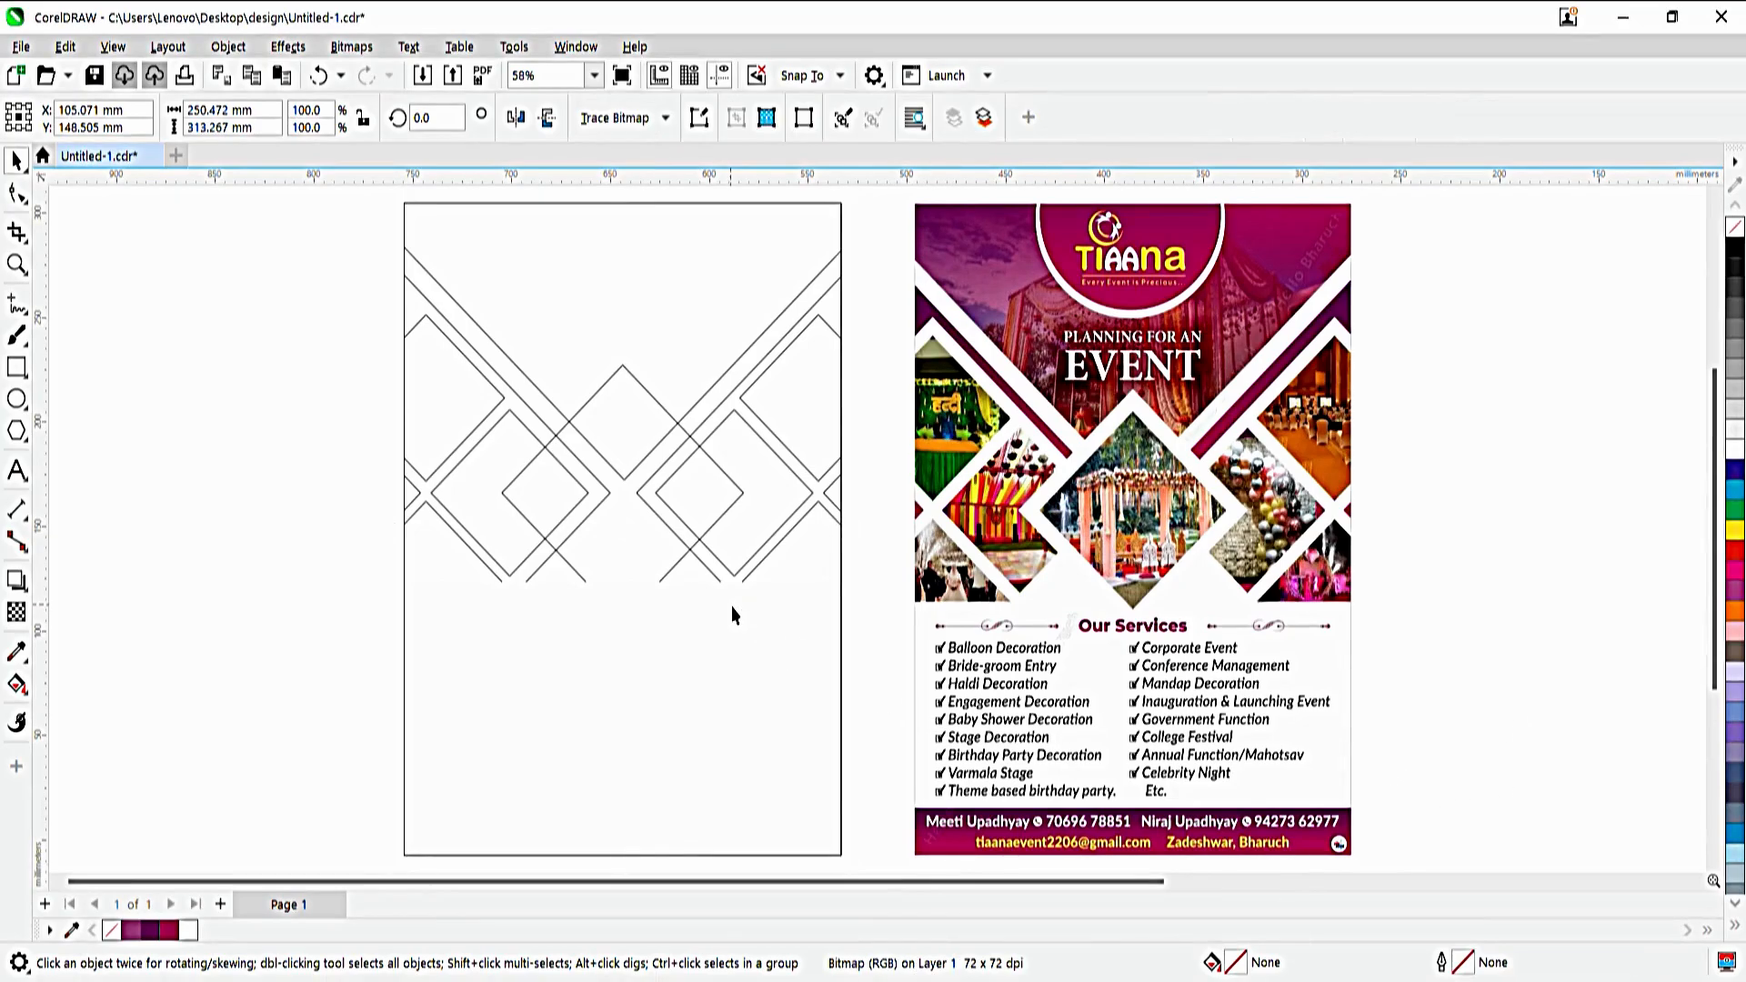
# - Paste the floral mandap photo, scale it to 23.5%, and place it inside the poster frame
pyautogui.hotkey('ctrl', 'v')
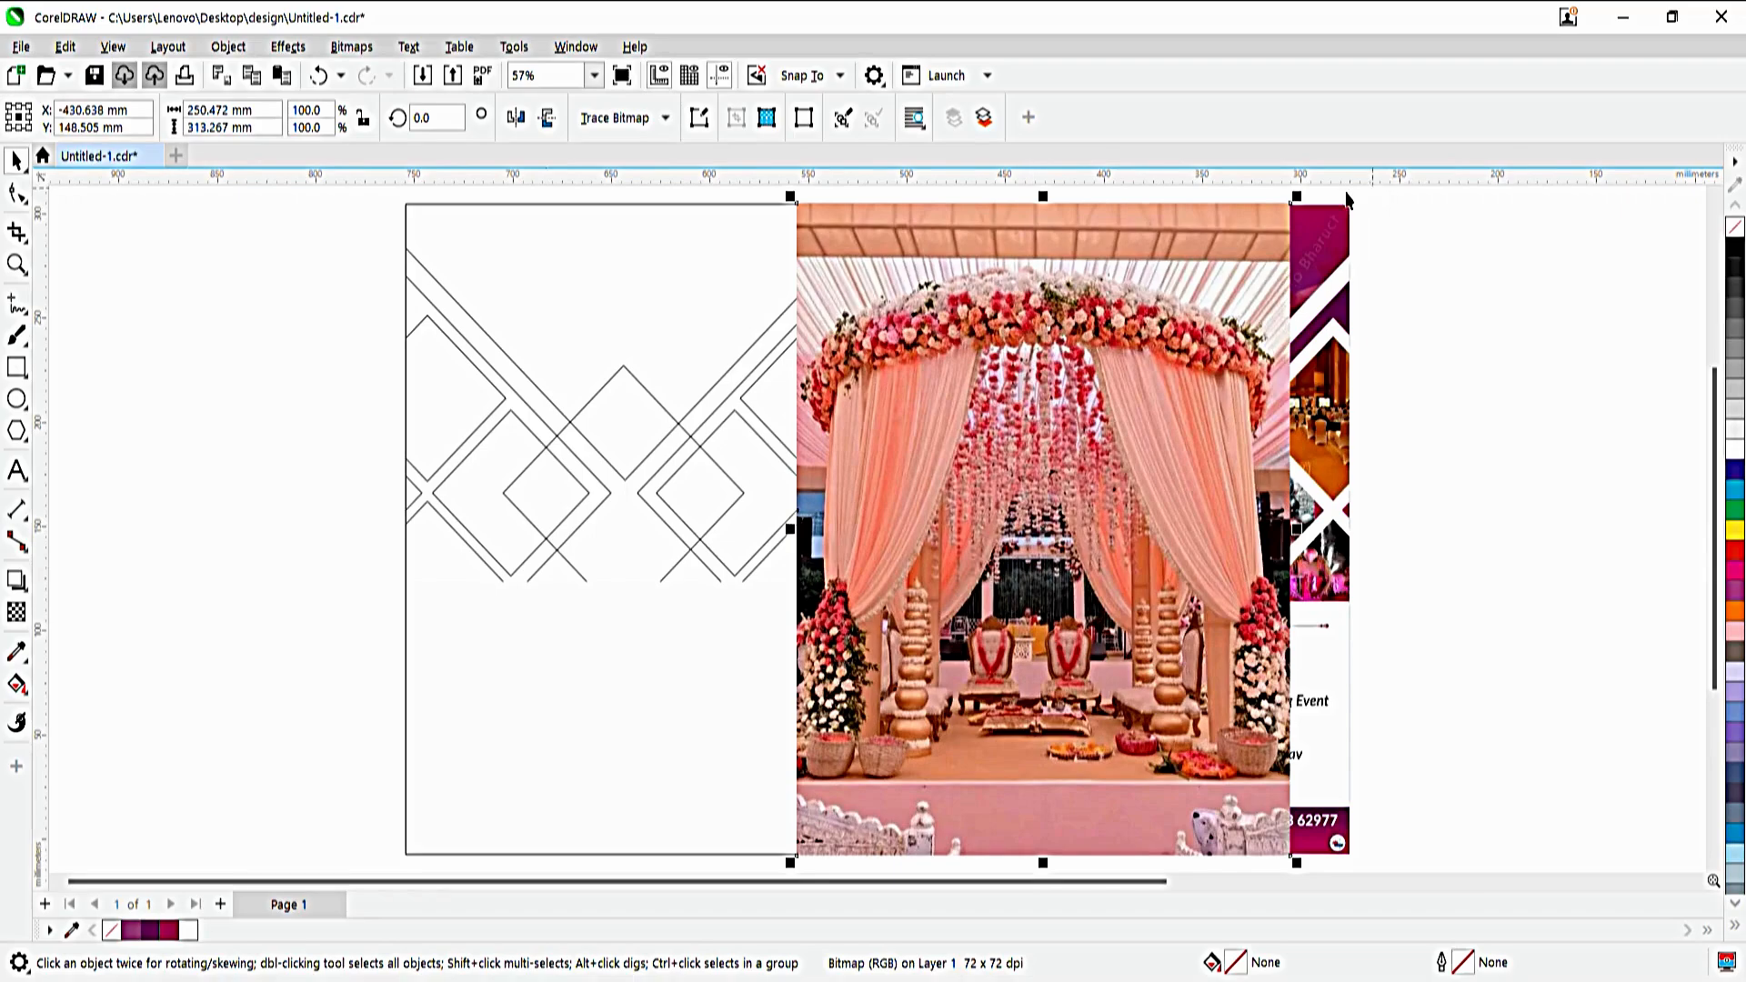
pyautogui.moveTo(1297, 196); pyautogui.dragTo(1108, 447)
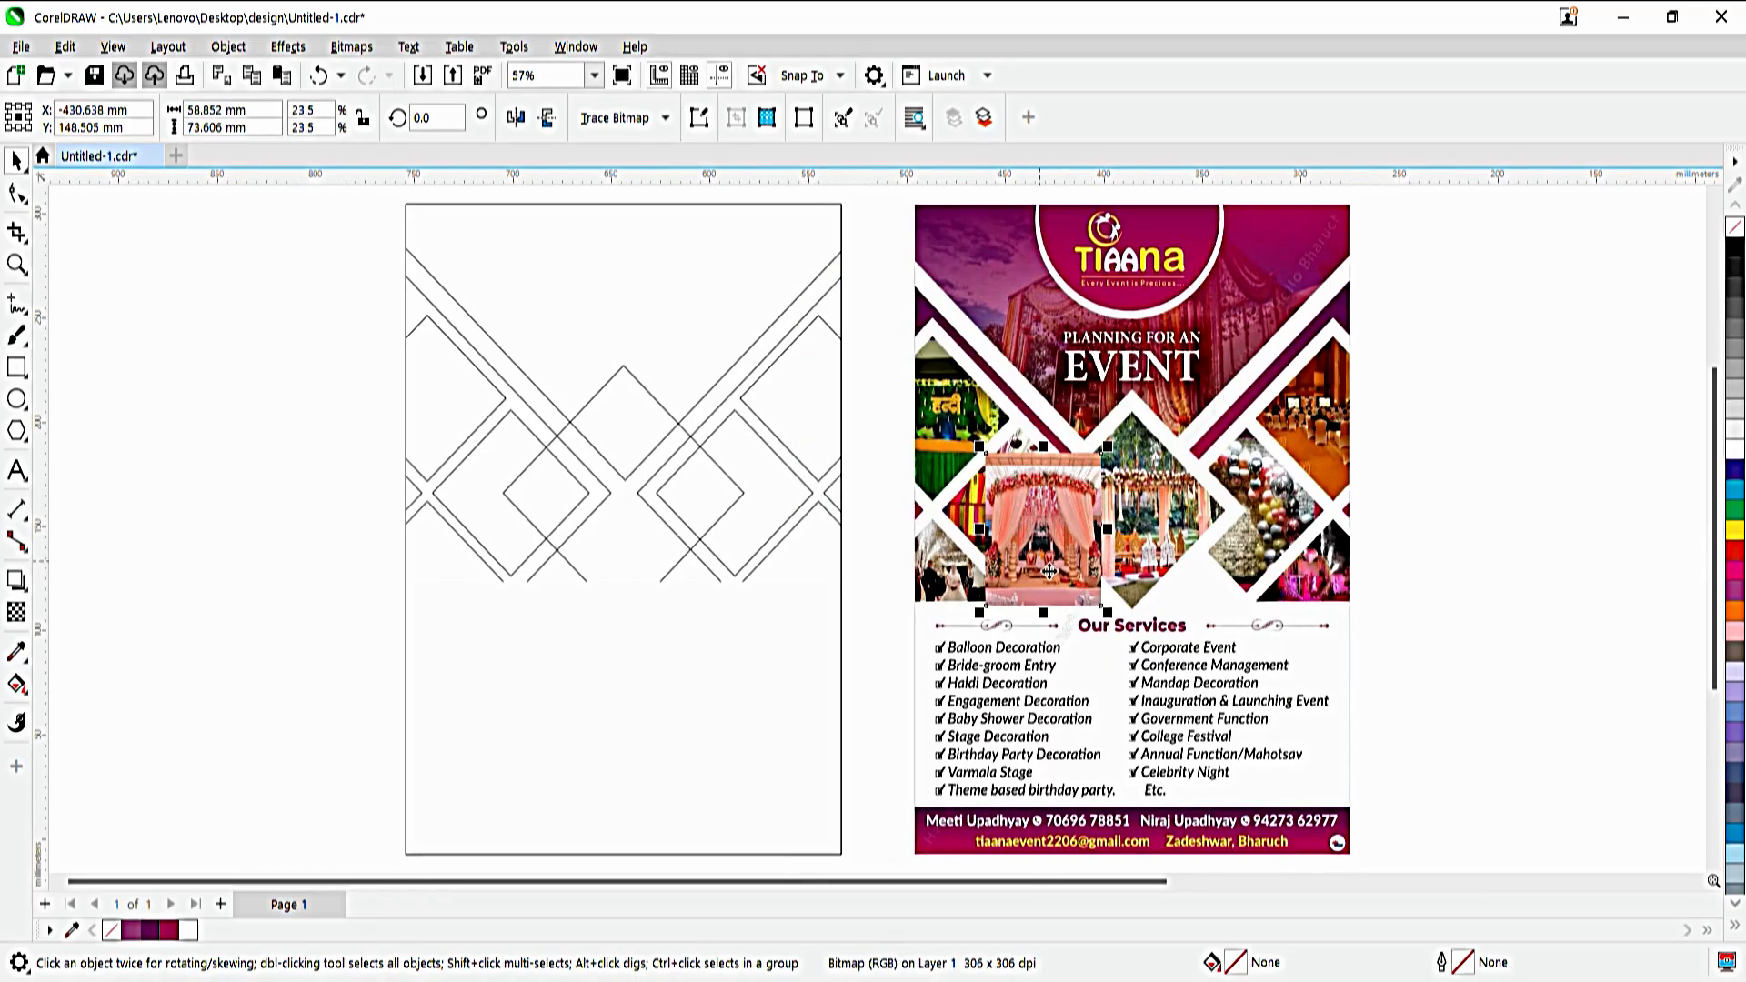
pyautogui.click(776, 655)
pyautogui.keyDown('ctrl'); pyautogui.click(776, 655); pyautogui.keyUp('ctrl')
pyautogui.click(641, 545)
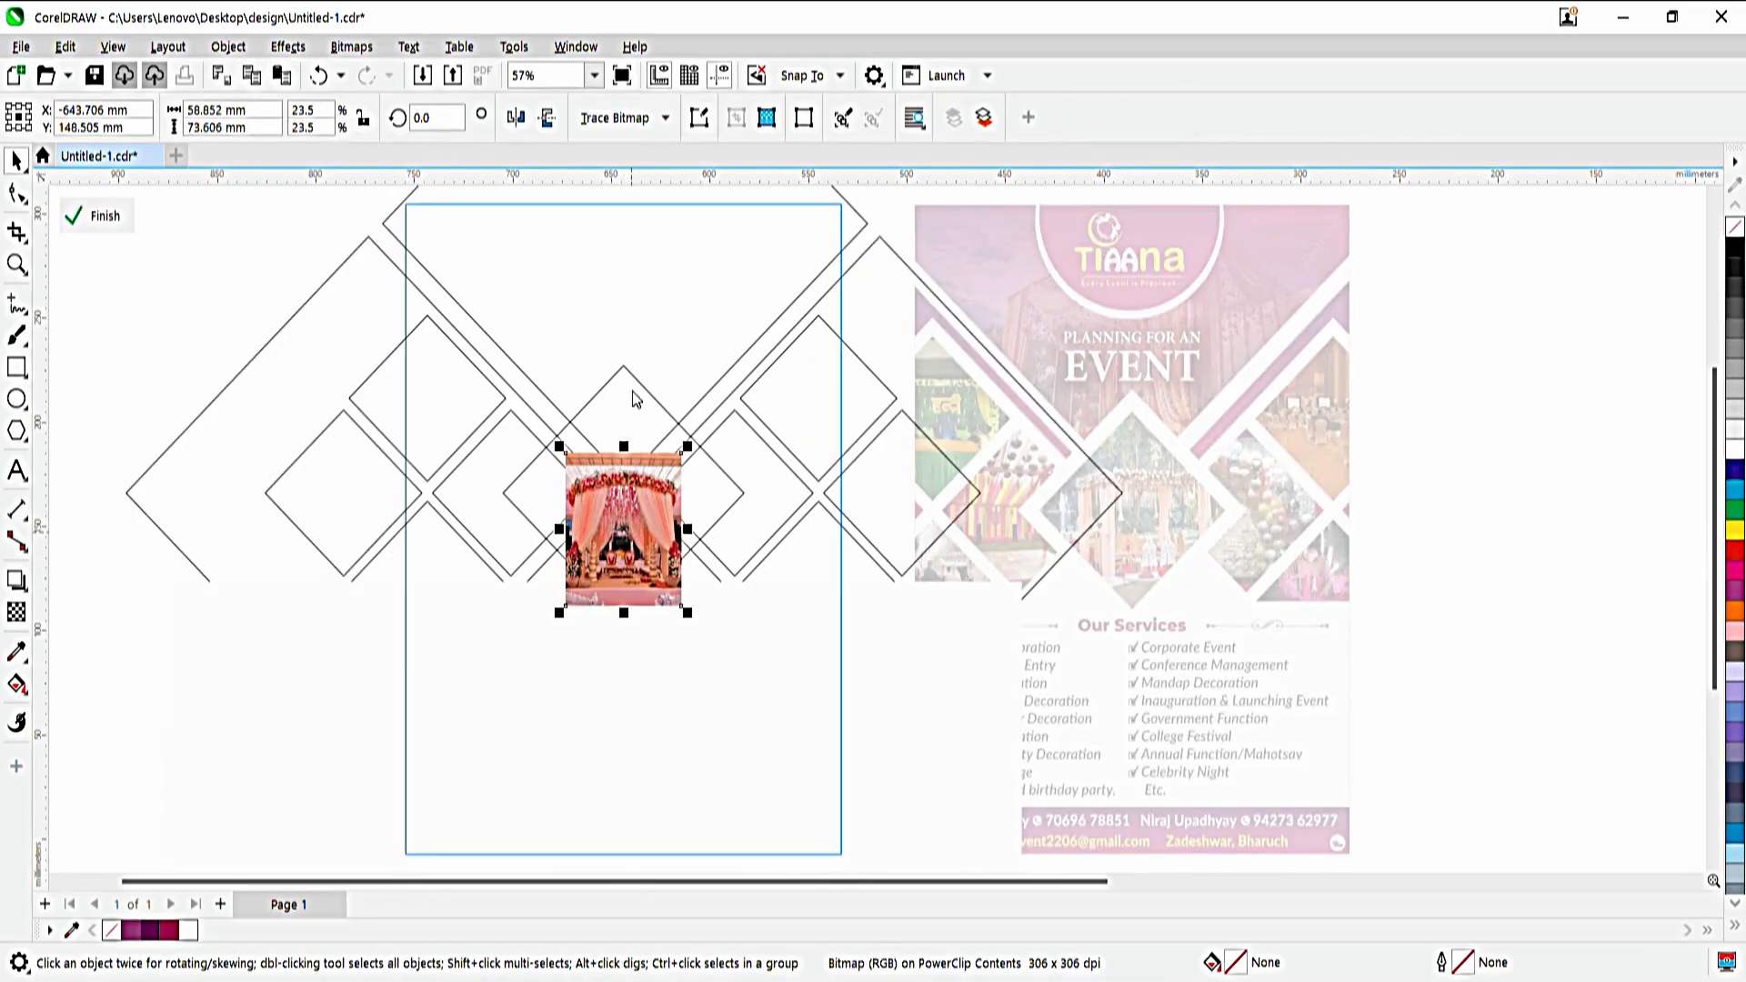
# - Move the mandap photo to the top diamond, enlarge it to cover the shape, and clip it inside
pyautogui.moveTo(630, 511); pyautogui.dragTo(627, 264)
pyautogui.moveTo(688, 375); pyautogui.dragTo(980, 602)
pyautogui.moveTo(697, 471); pyautogui.dragTo(696, 455)
pyautogui.keyDown('ctrl'); pyautogui.click(218, 281); pyautogui.keyUp('ctrl')
pyautogui.click(221, 281)
pyautogui.press('F4')
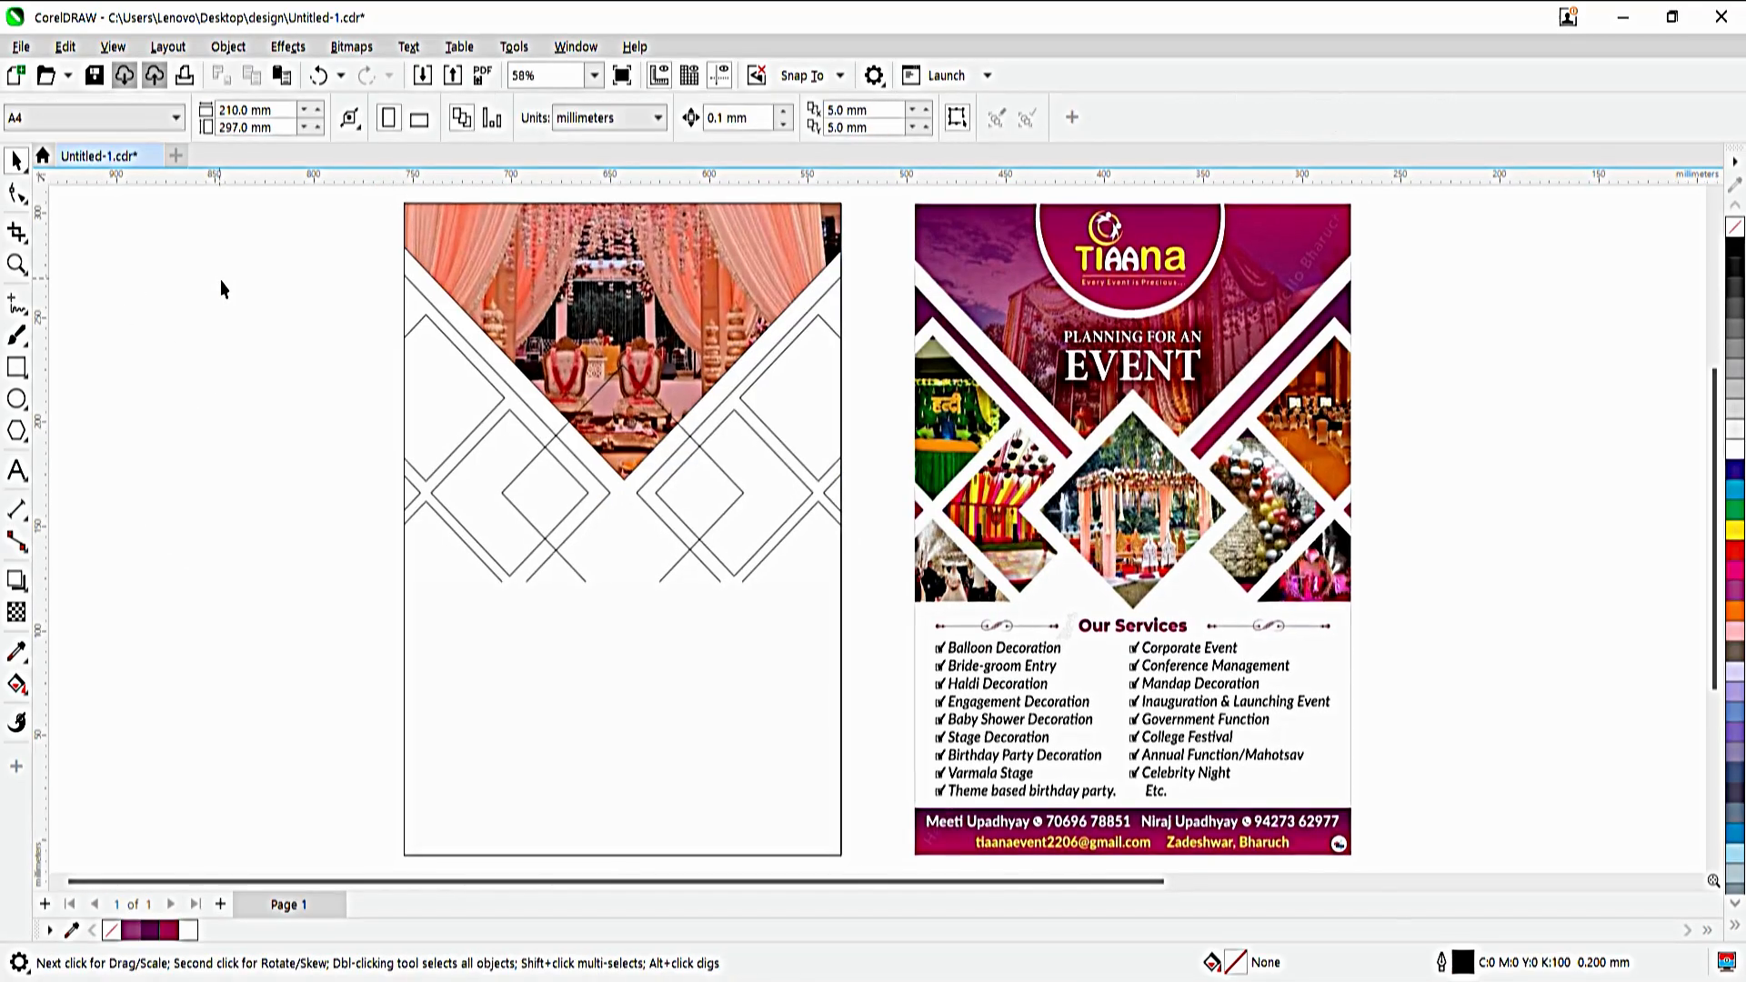
# - Draw a square about 175 mm wide over the top photo diamond and rotate it to 315°
pyautogui.click(739, 312)
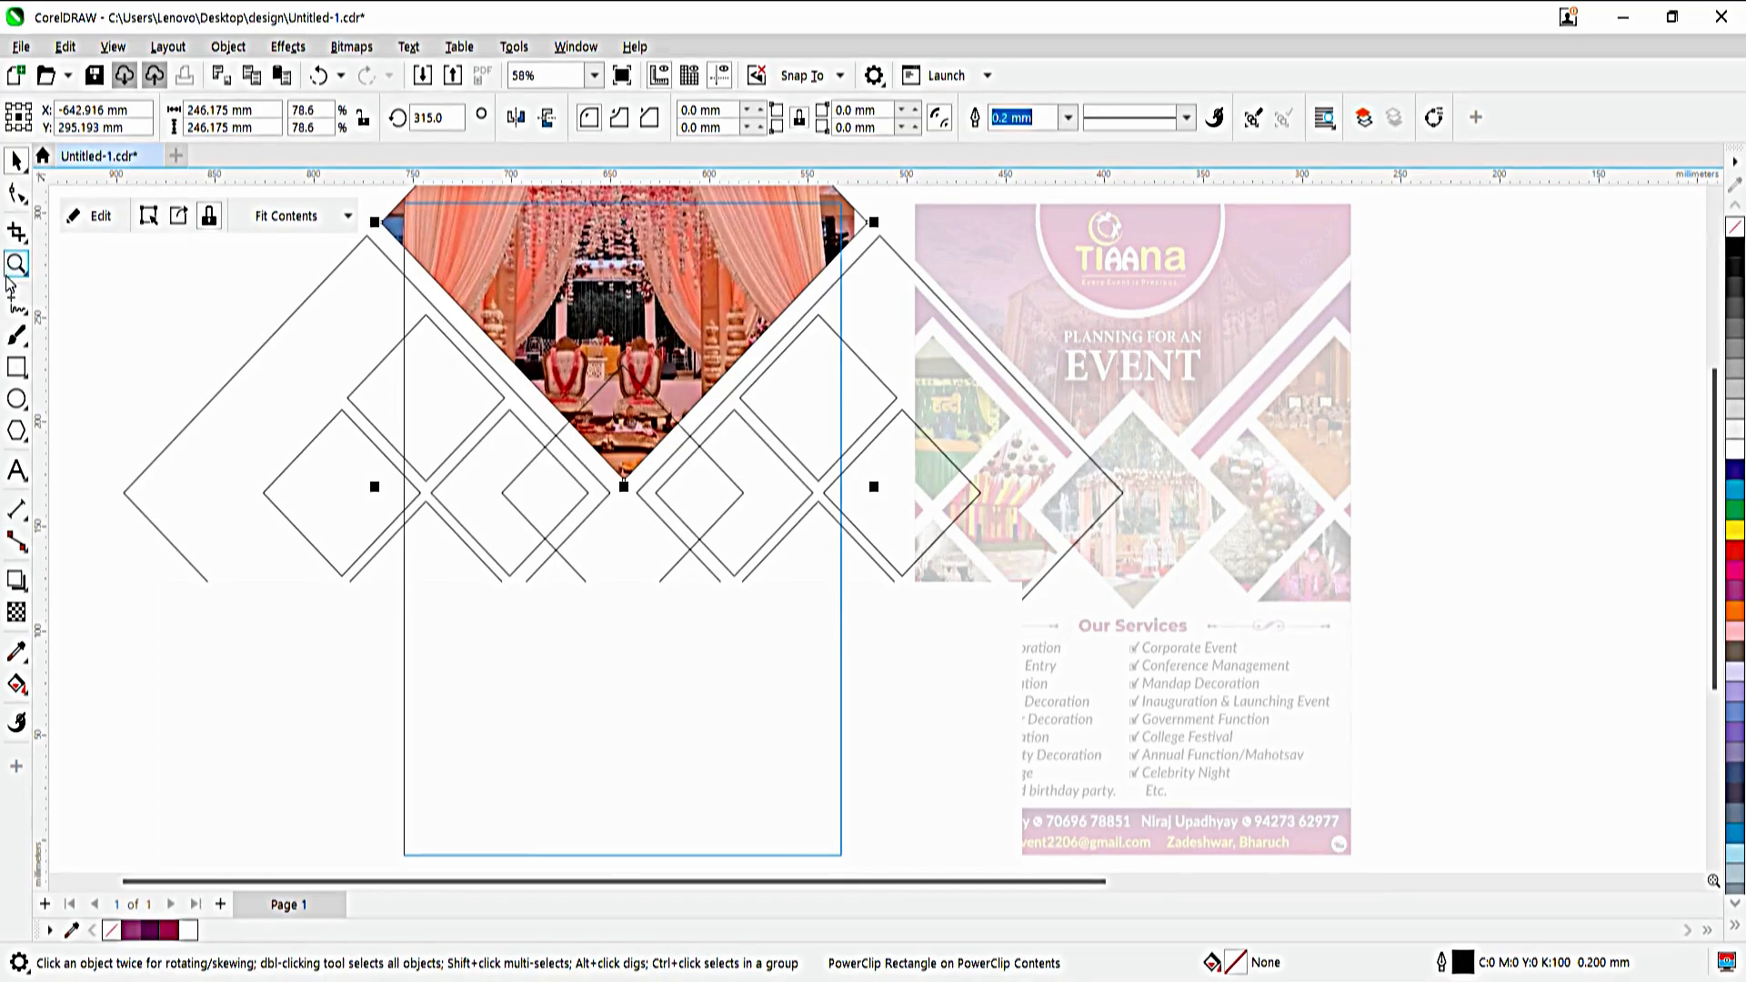
pyautogui.press('F4')
pyautogui.click(17, 367)
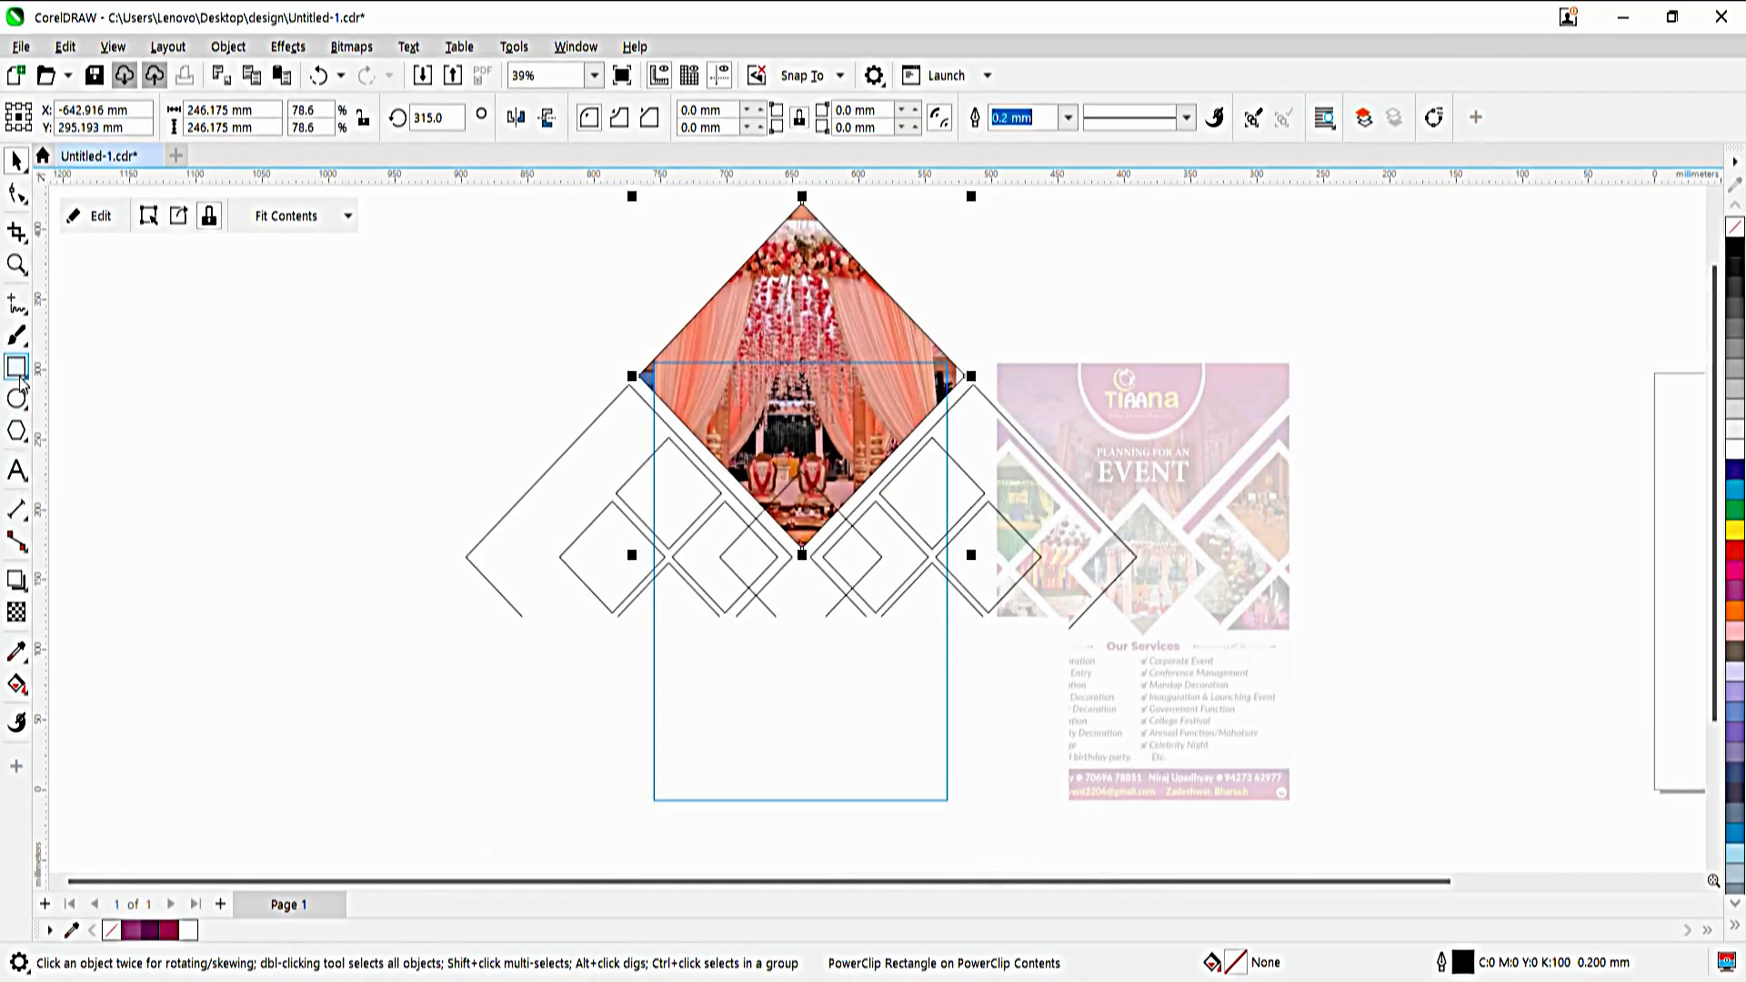
pyautogui.moveTo(791, 218); pyautogui.dragTo(943, 462)
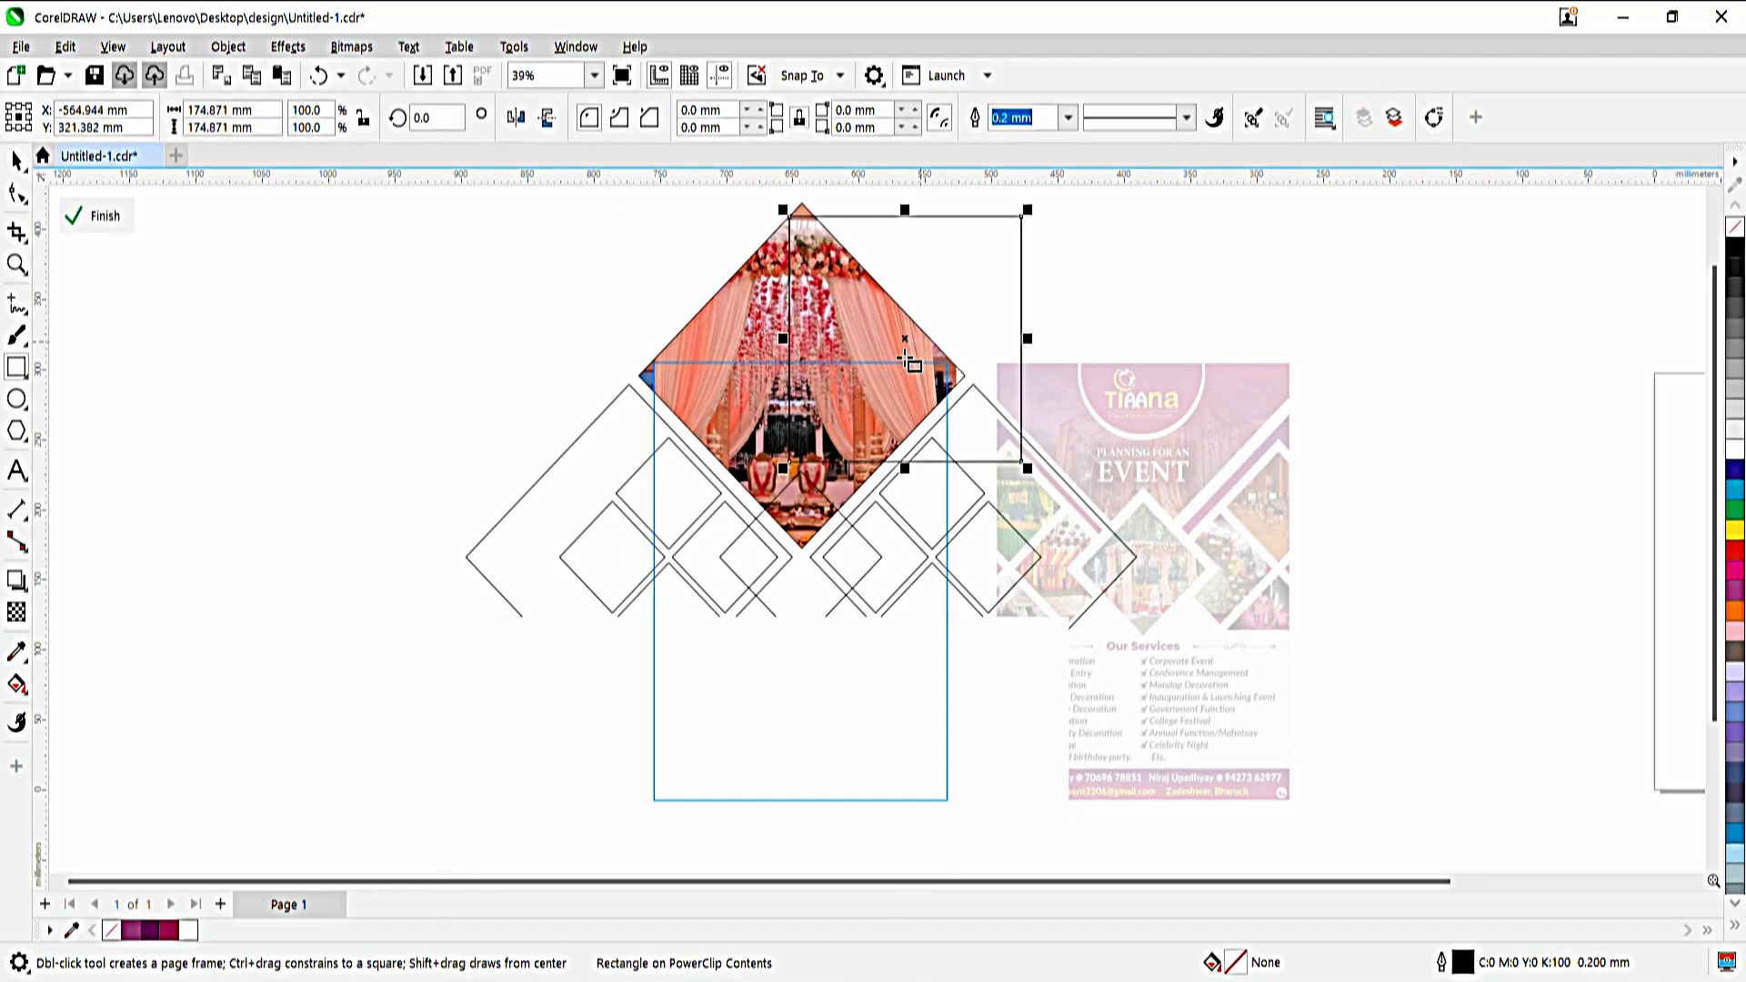
pyautogui.click(905, 340)
pyautogui.moveTo(1035, 206)
pyautogui.mouseDown()
pyautogui.moveTo(1069, 373)
pyautogui.moveTo(981, 341)
pyautogui.mouseUp()
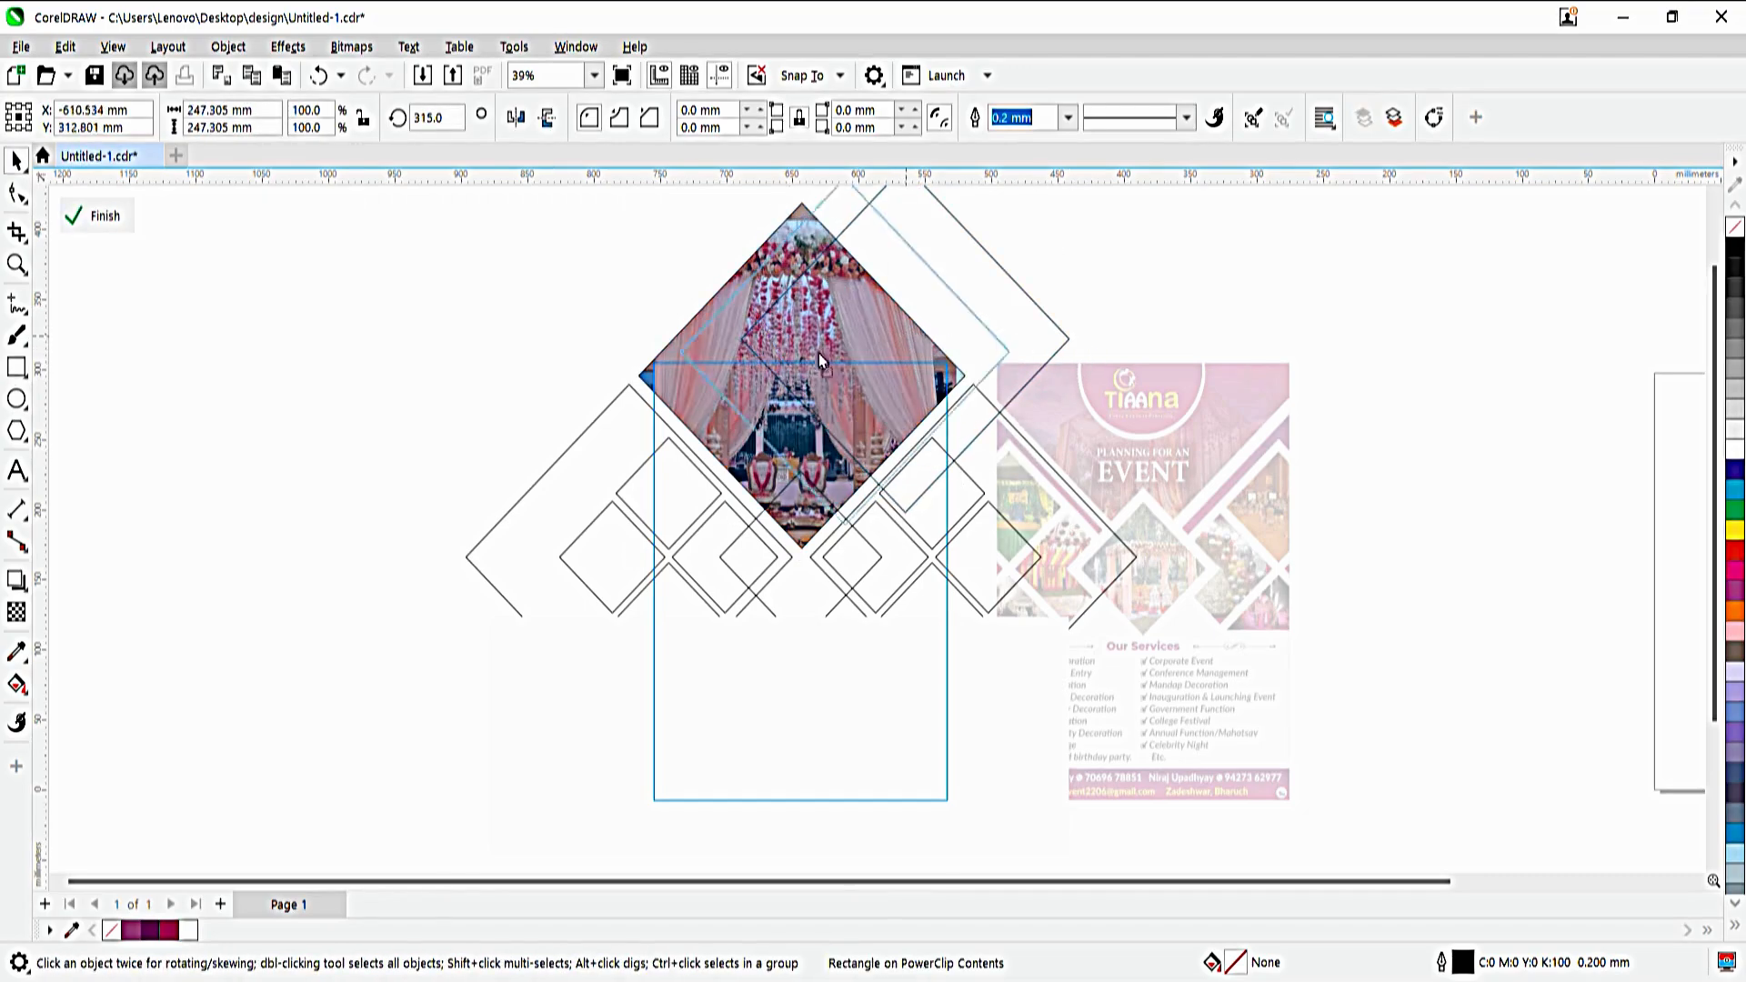
# - Align the rotated square exactly over the photo diamond and fill it with purple #994882
pyautogui.click(172, 931)
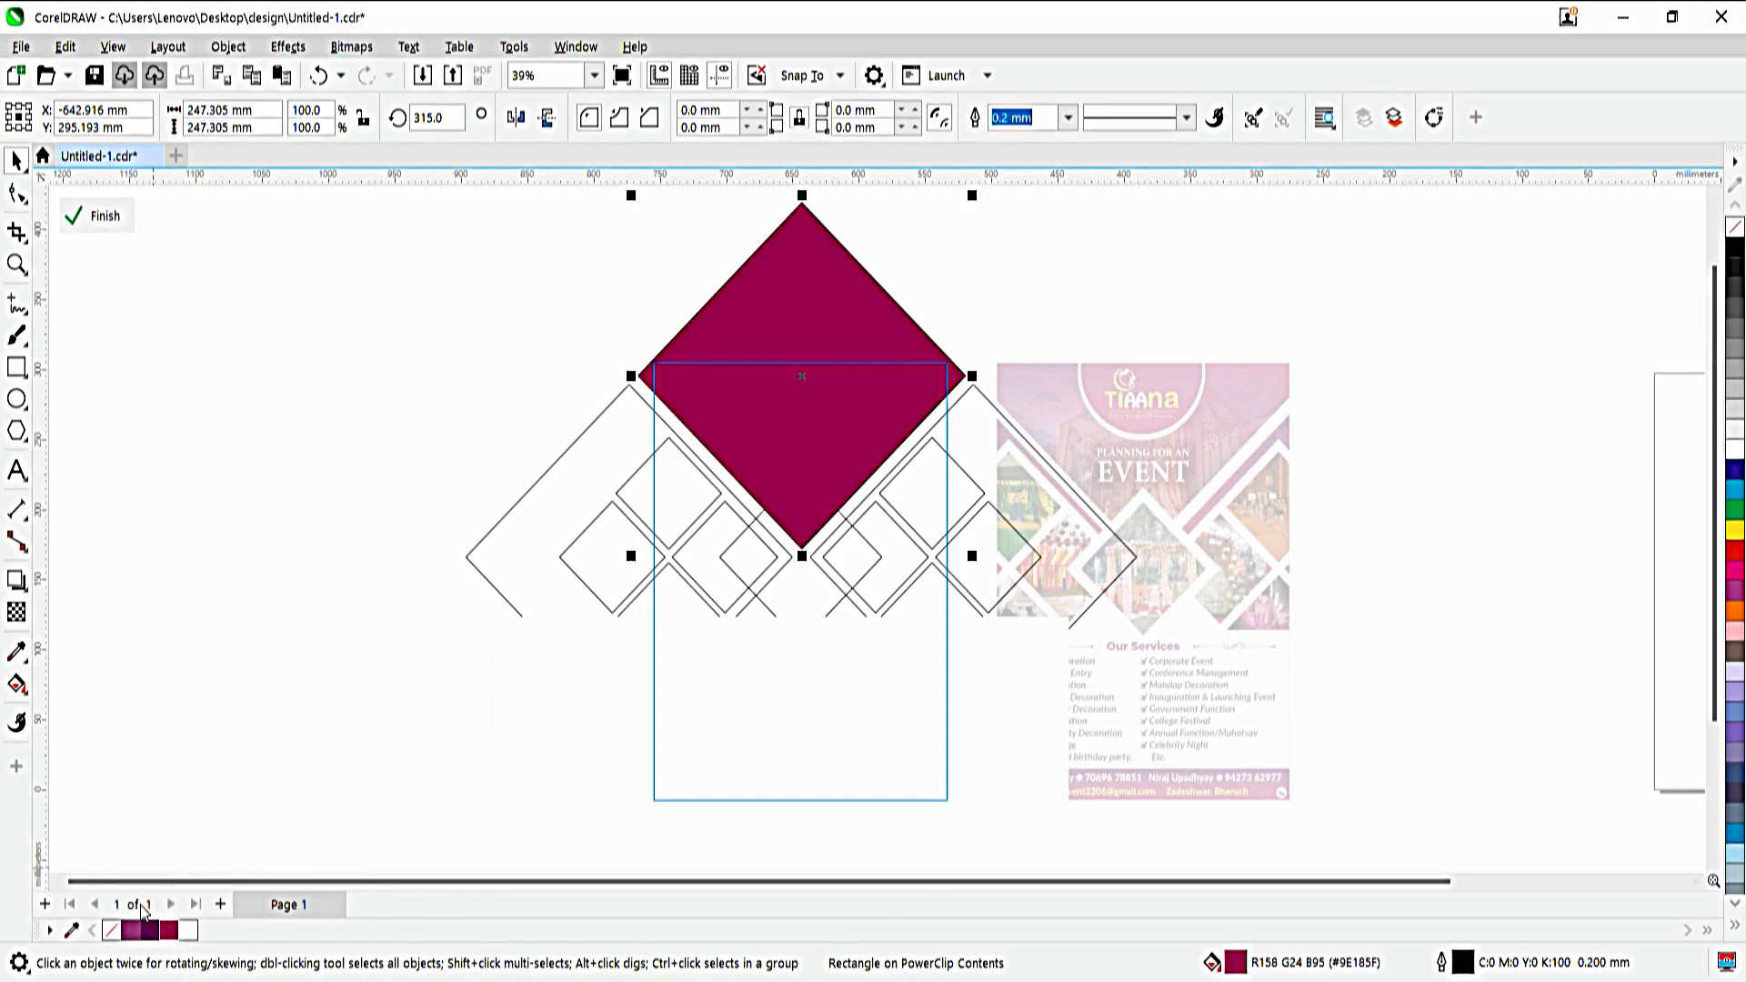
pyautogui.click(150, 930)
pyautogui.click(131, 929)
# - Apply an elliptical fountain transparency to the purple square that reveals the photo at its centre
pyautogui.click(17, 613)
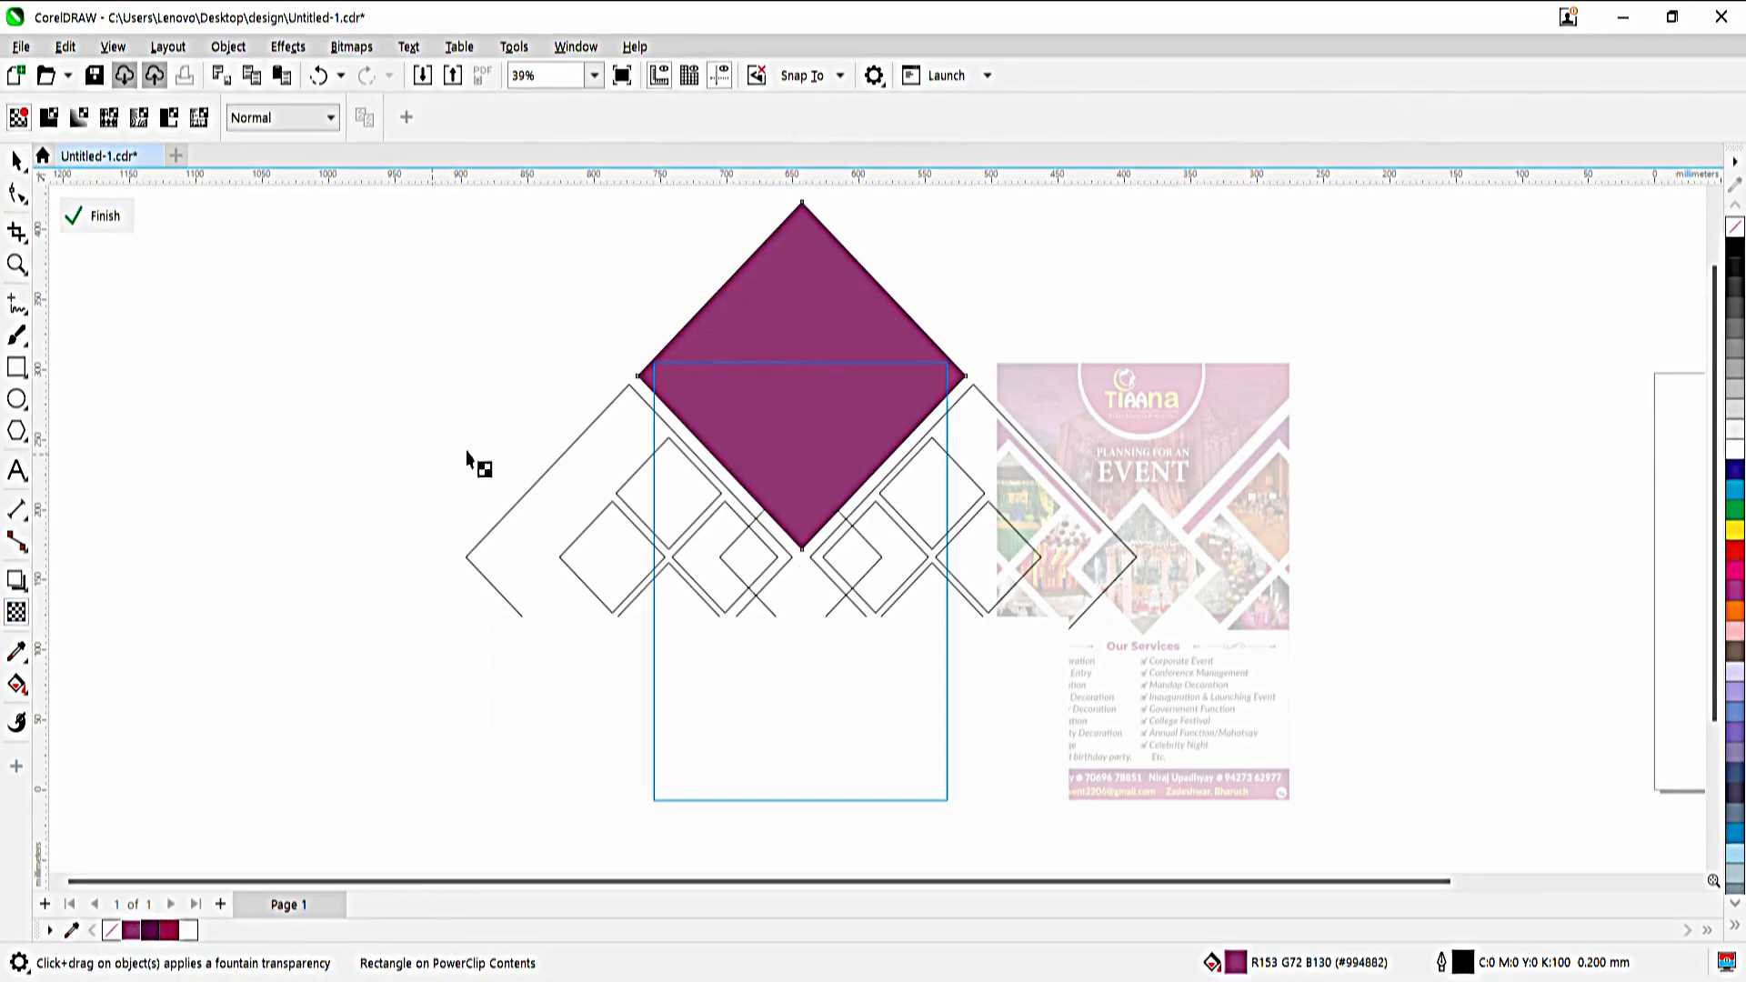
pyautogui.moveTo(786, 363)
pyautogui.mouseDown()
pyautogui.moveTo(869, 314)
pyautogui.moveTo(787, 372)
pyautogui.mouseUp()
pyautogui.click(458, 118)
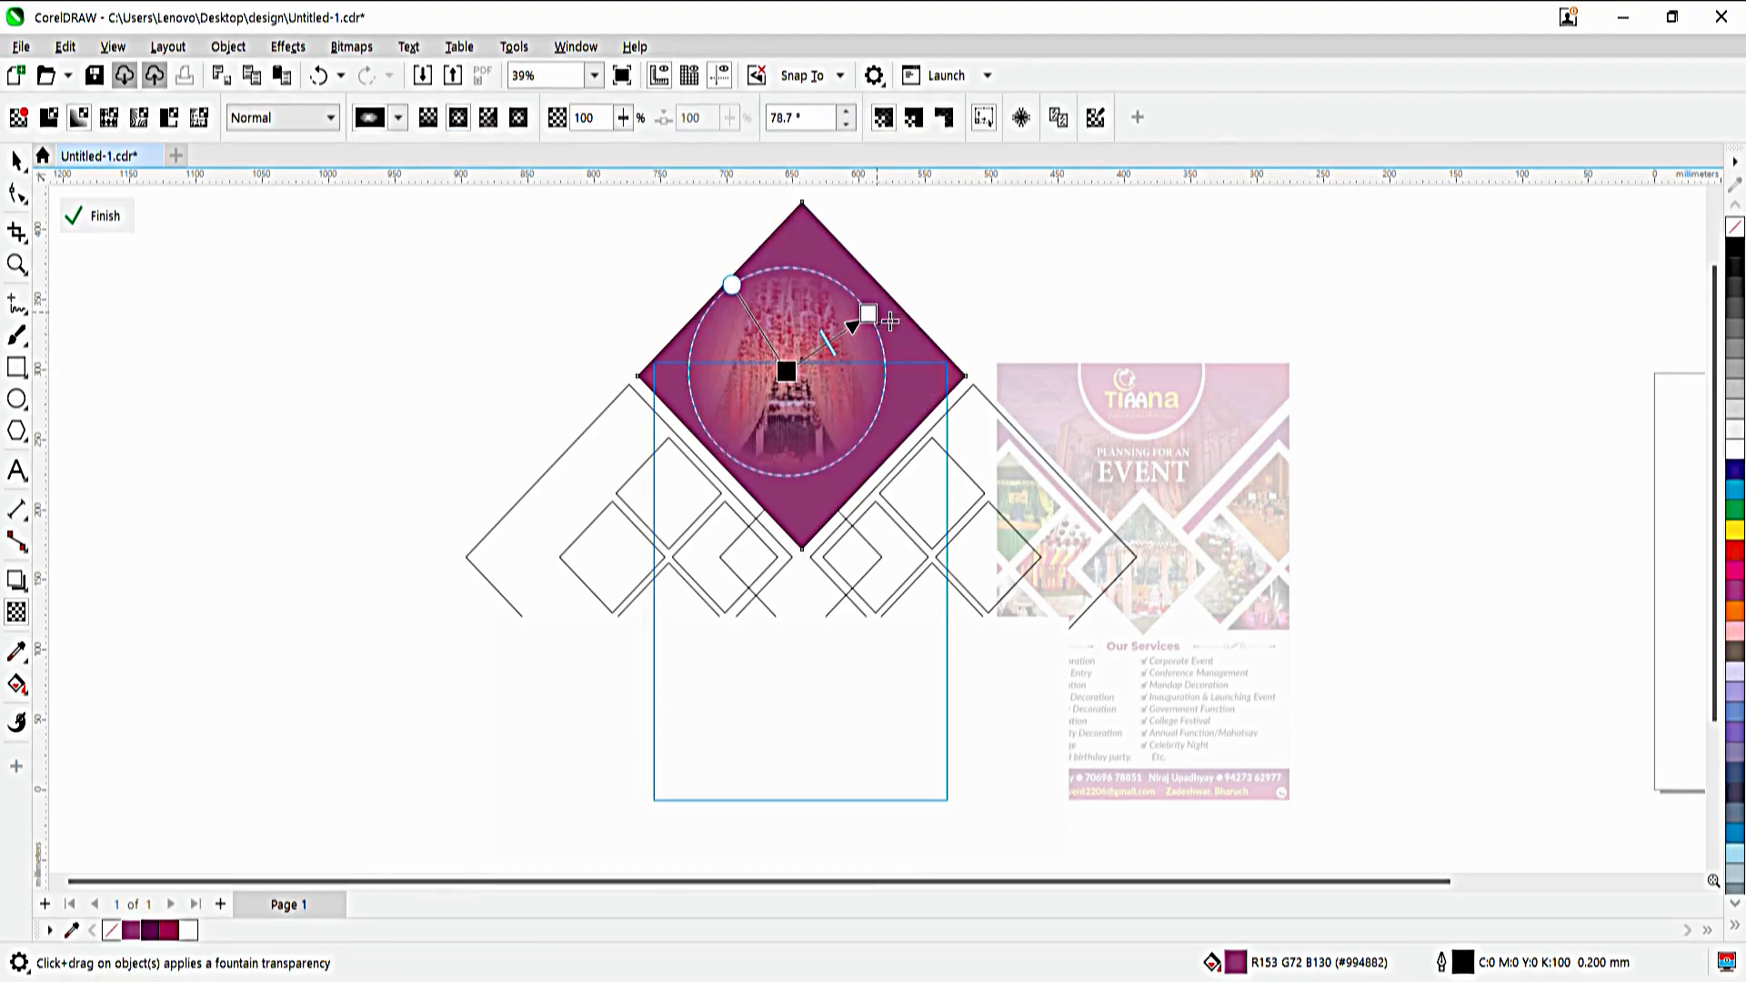
pyautogui.moveTo(870, 315); pyautogui.dragTo(827, 518)
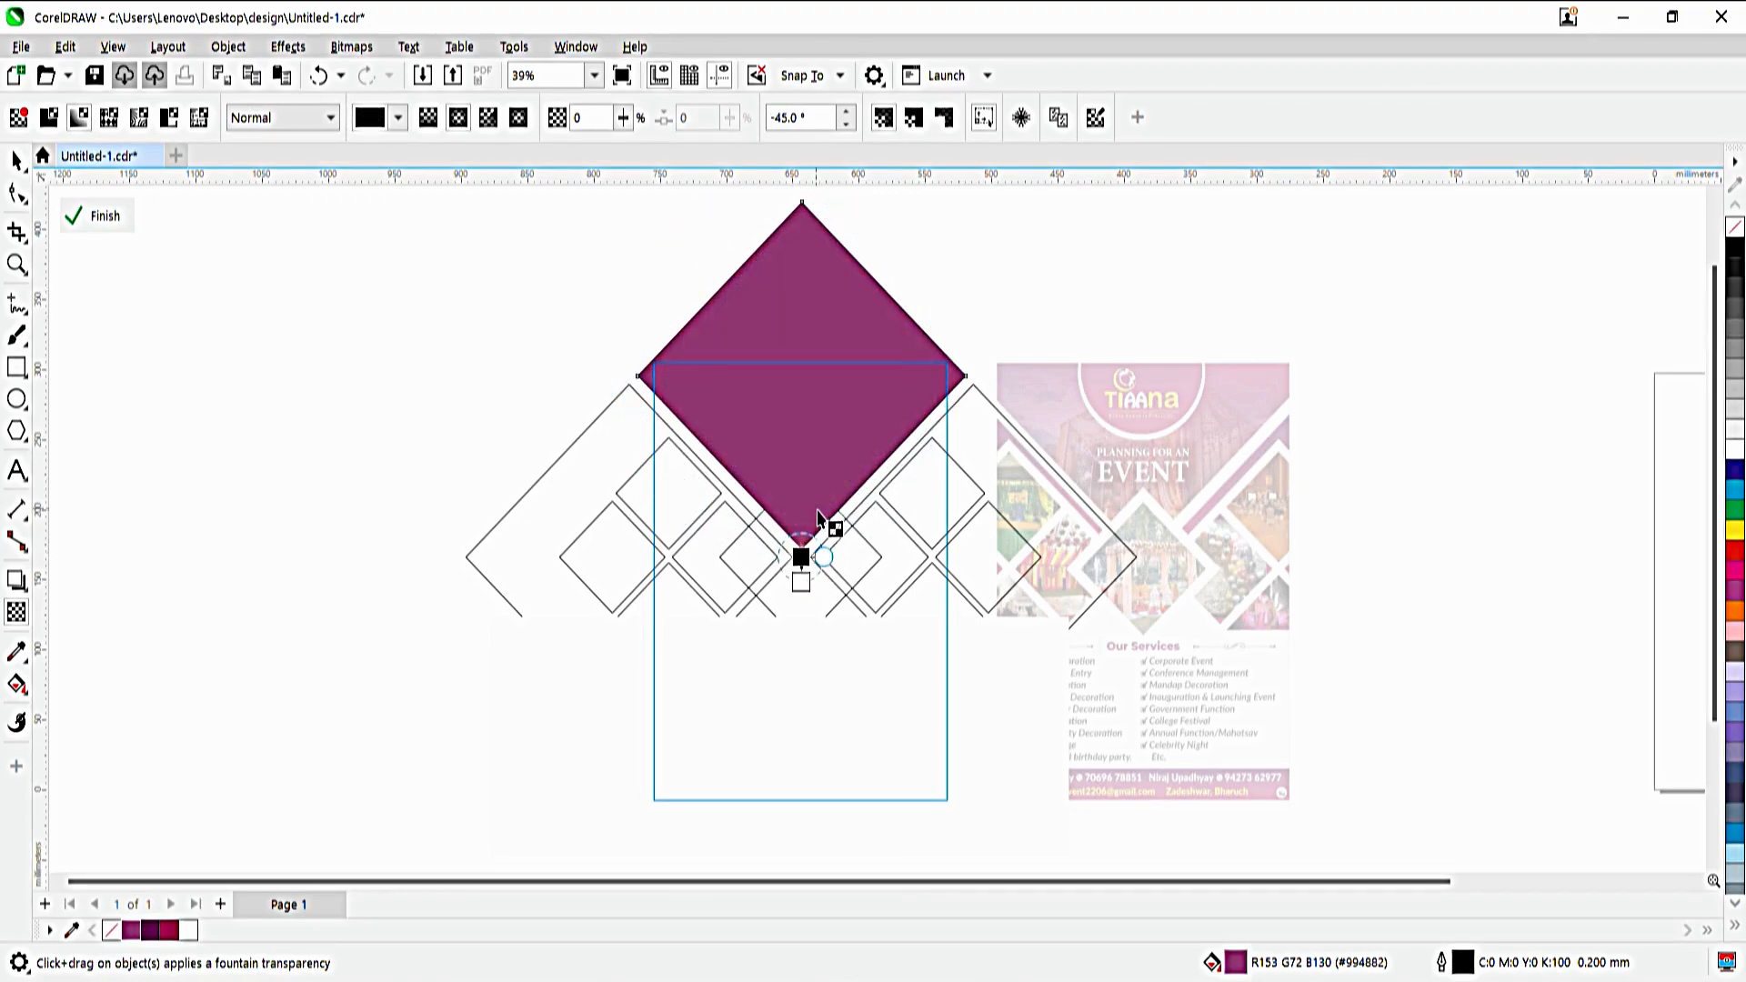
pyautogui.hotkey('ctrl', 'z')
# - Place the purple overlay inside the top diamond and shift the photo lower behind it
pyautogui.press('space')
pyautogui.doubleClick(872, 343)
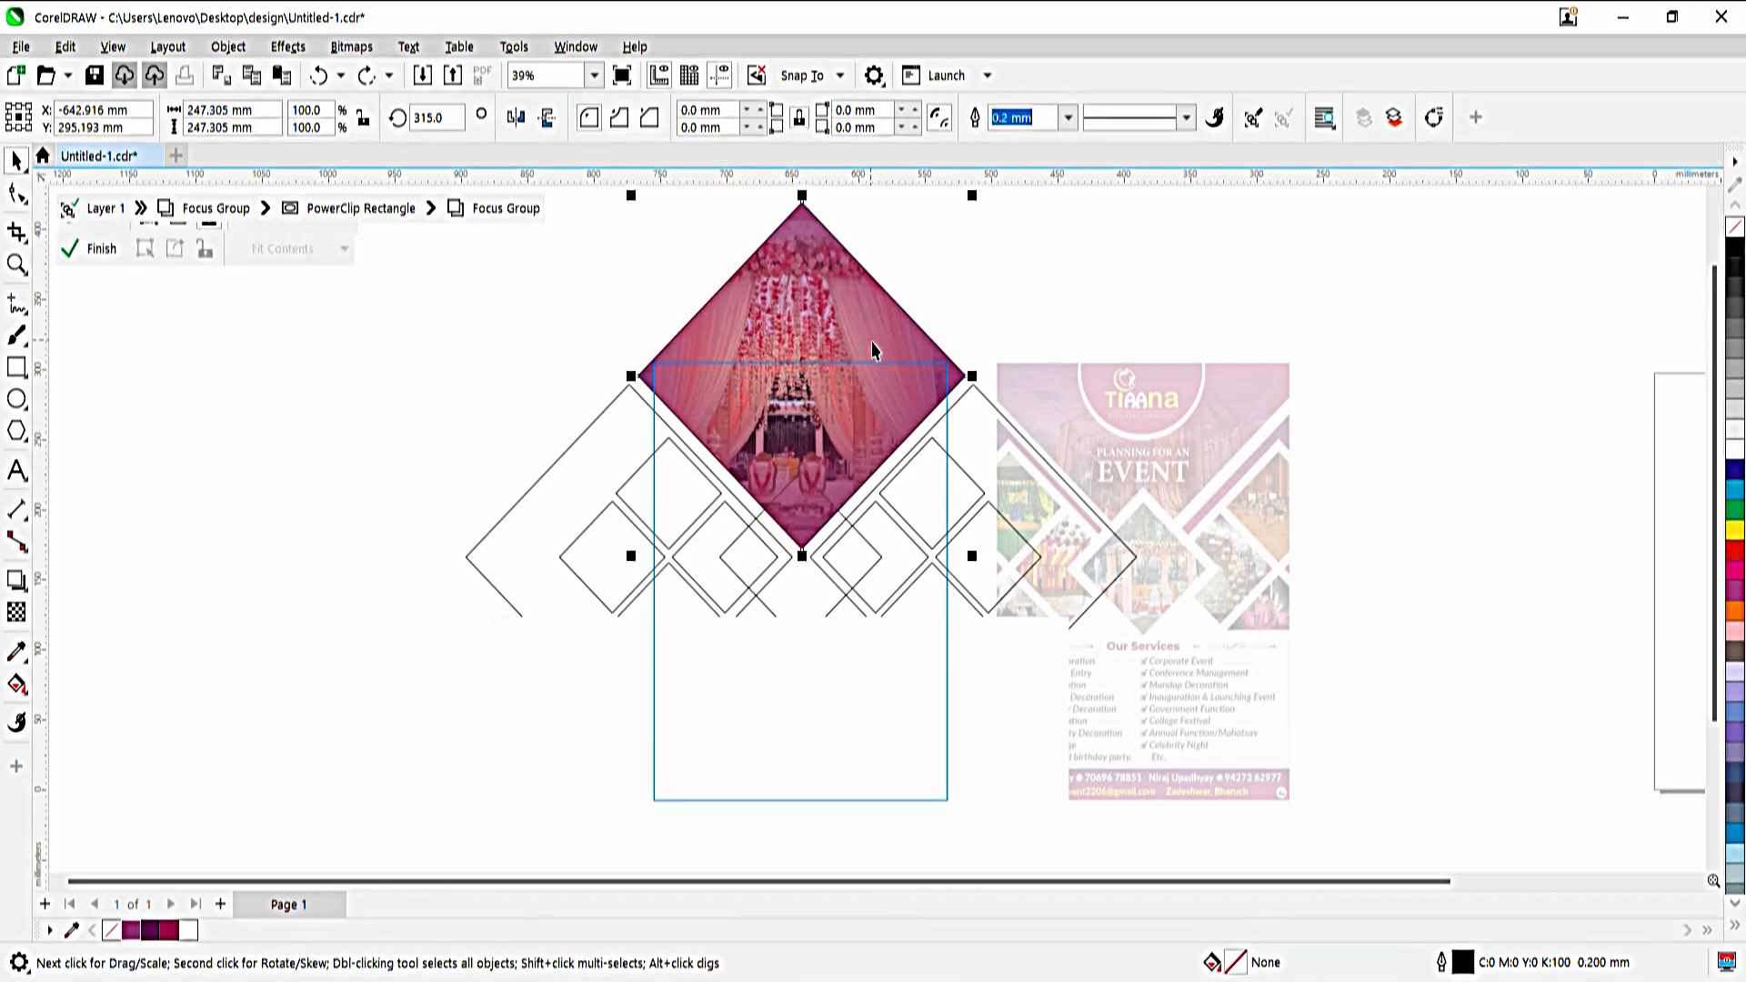
pyautogui.doubleClick(866, 334)
pyautogui.doubleClick(1073, 305)
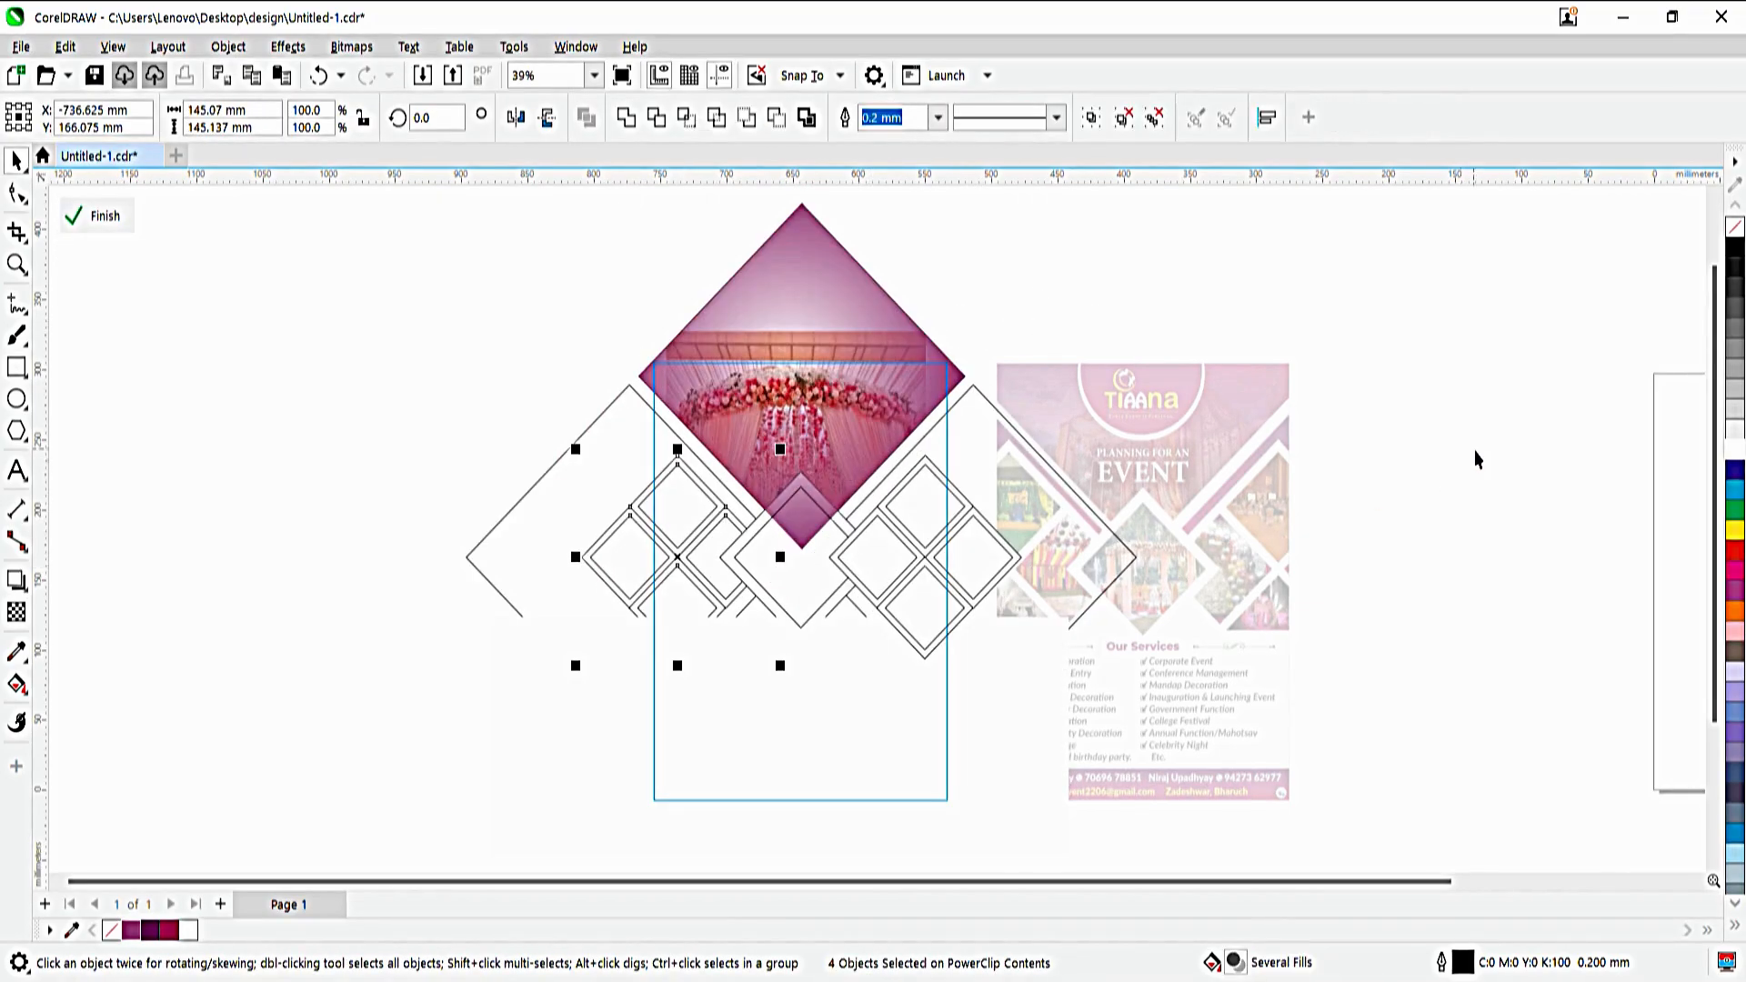
# - Send the right cluster of four diamonds behind the white rectangle across the frame's lower part
pyautogui.moveTo(1475, 450); pyautogui.dragTo(807, 702)
pyautogui.click(1398, 536)
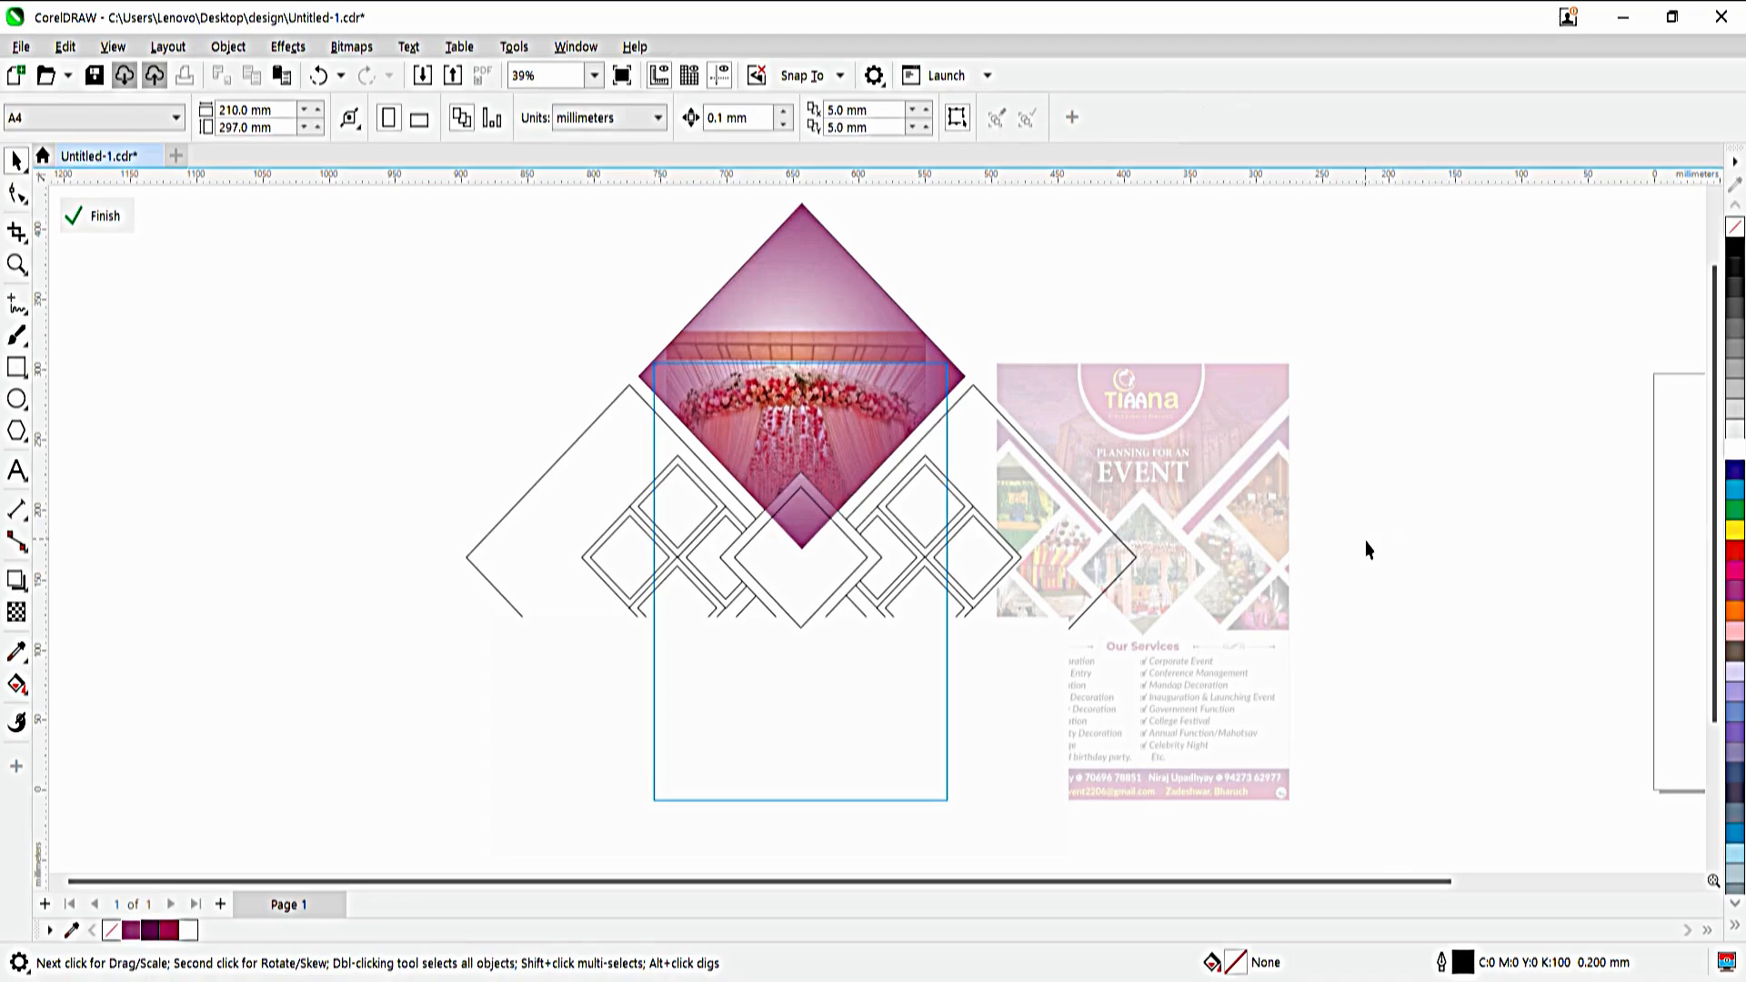
pyautogui.click(1000, 569)
pyautogui.click(968, 555)
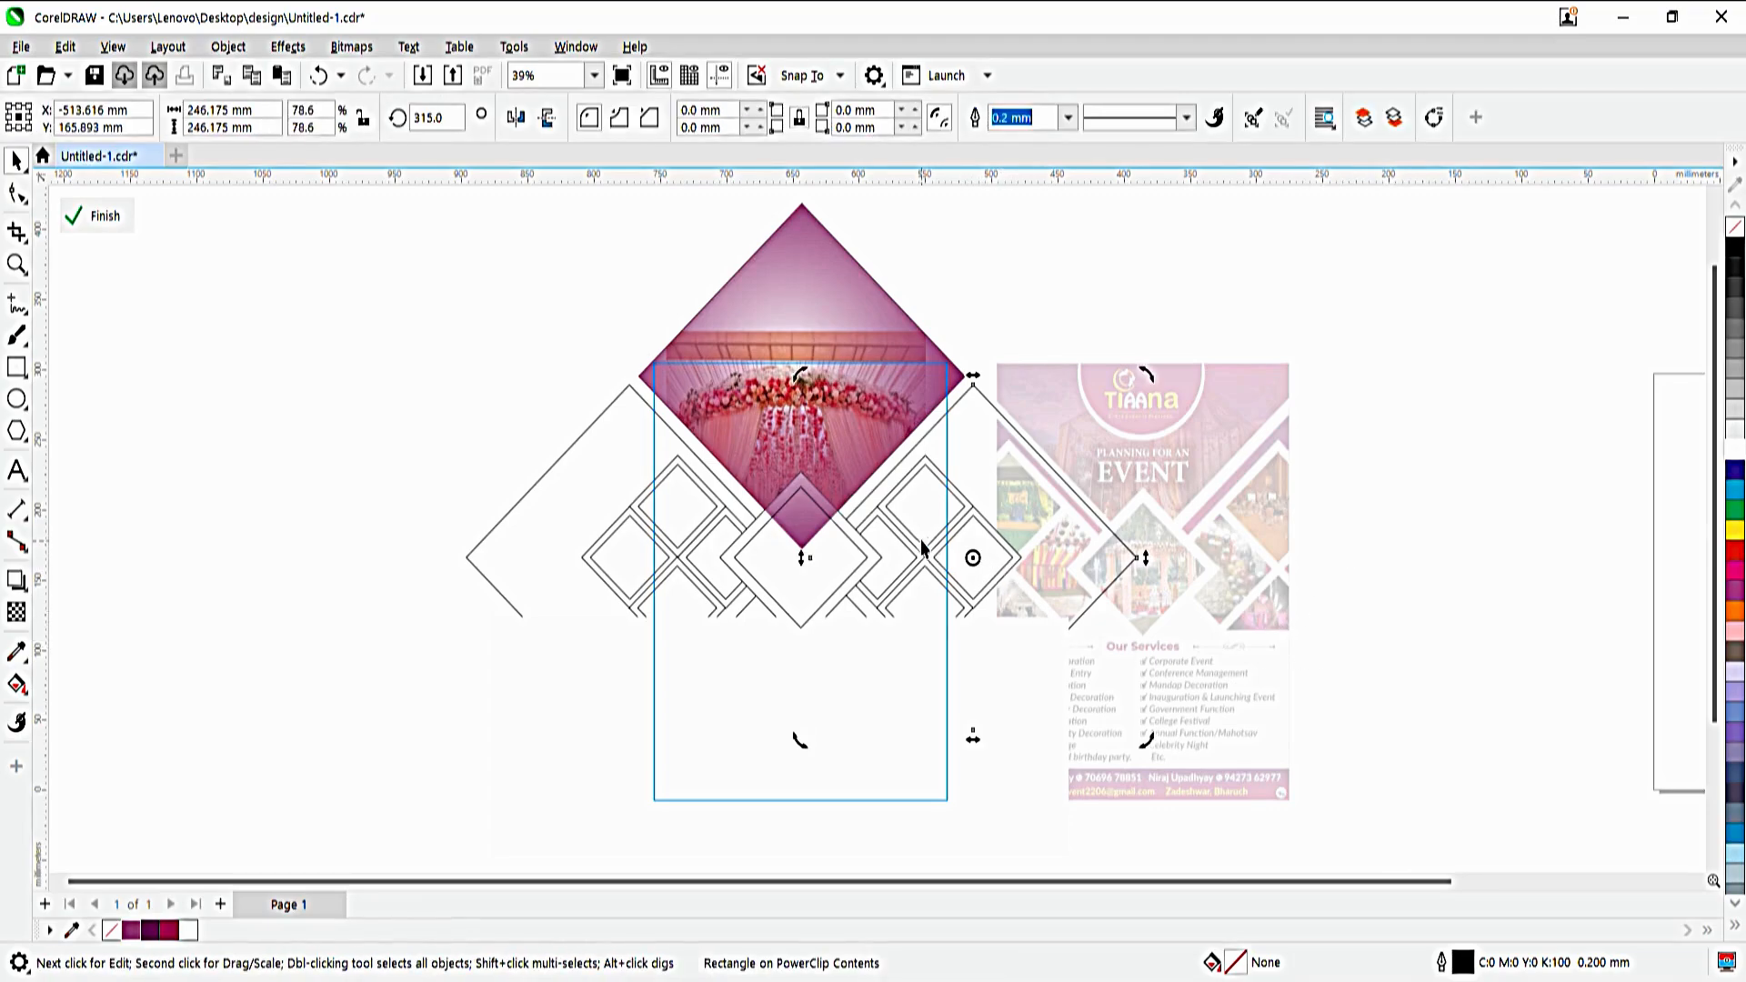
pyautogui.click(1315, 499)
# - Fill the large left diamond with a diagonal fountain fill from dark purple to crimson
pyautogui.click(618, 591)
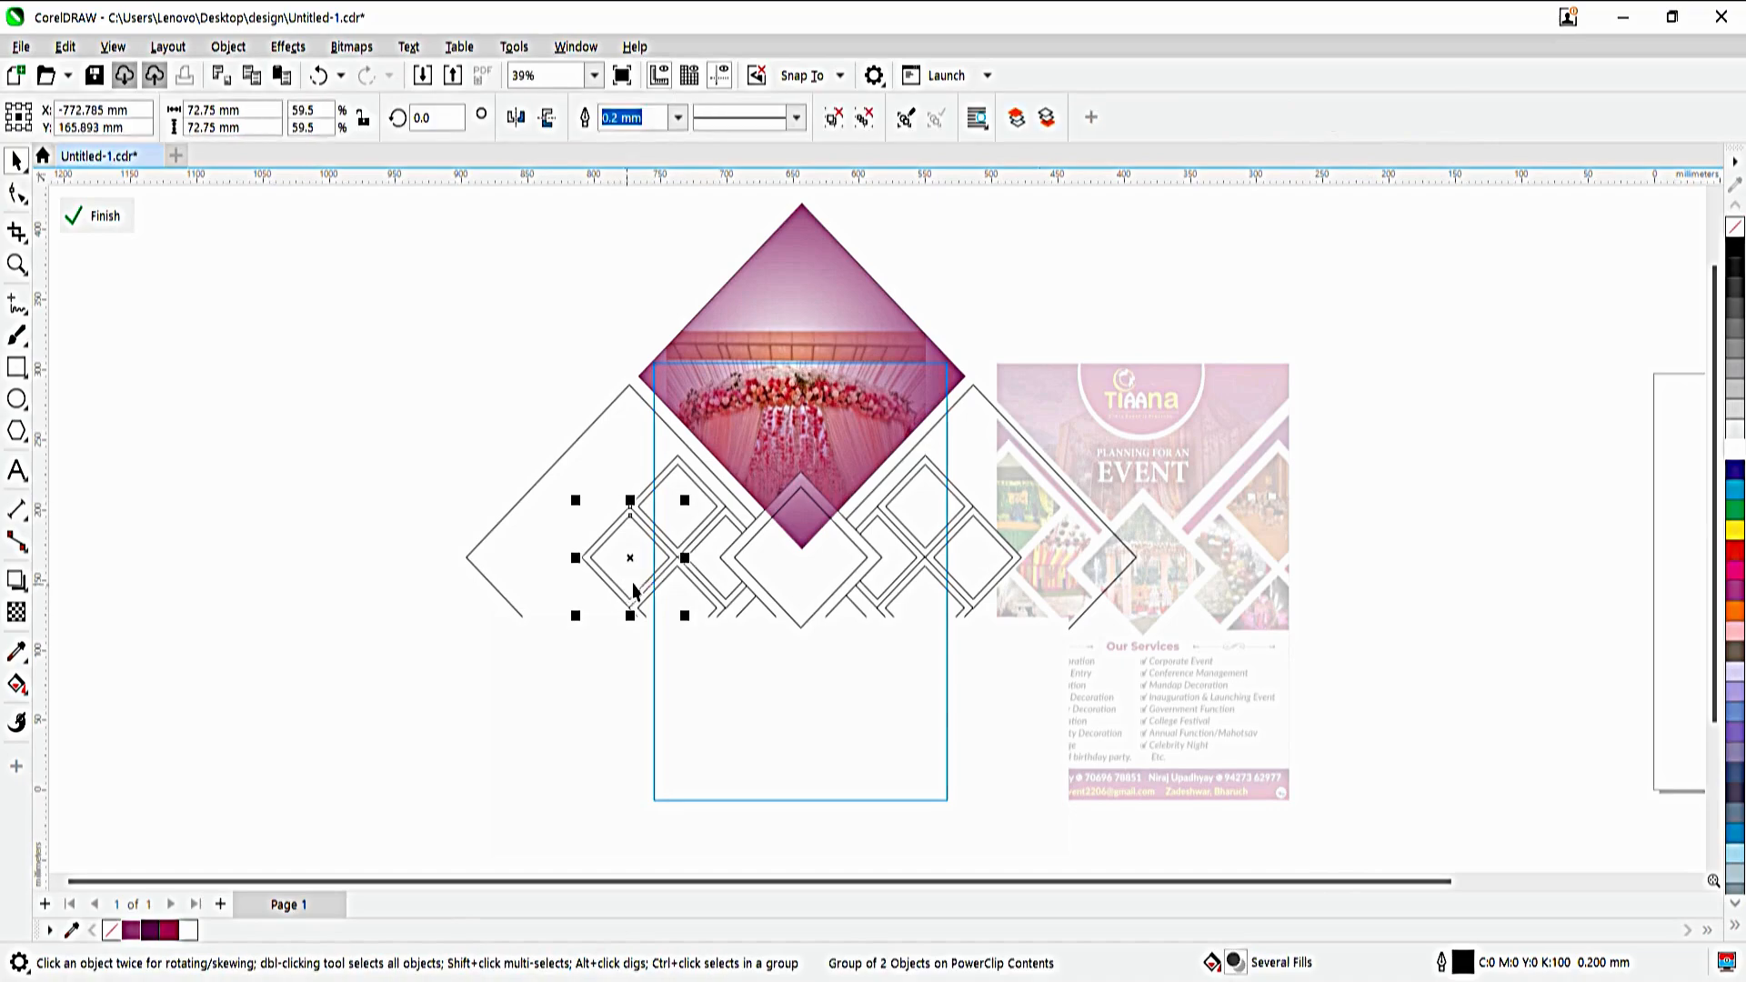
pyautogui.click(620, 477)
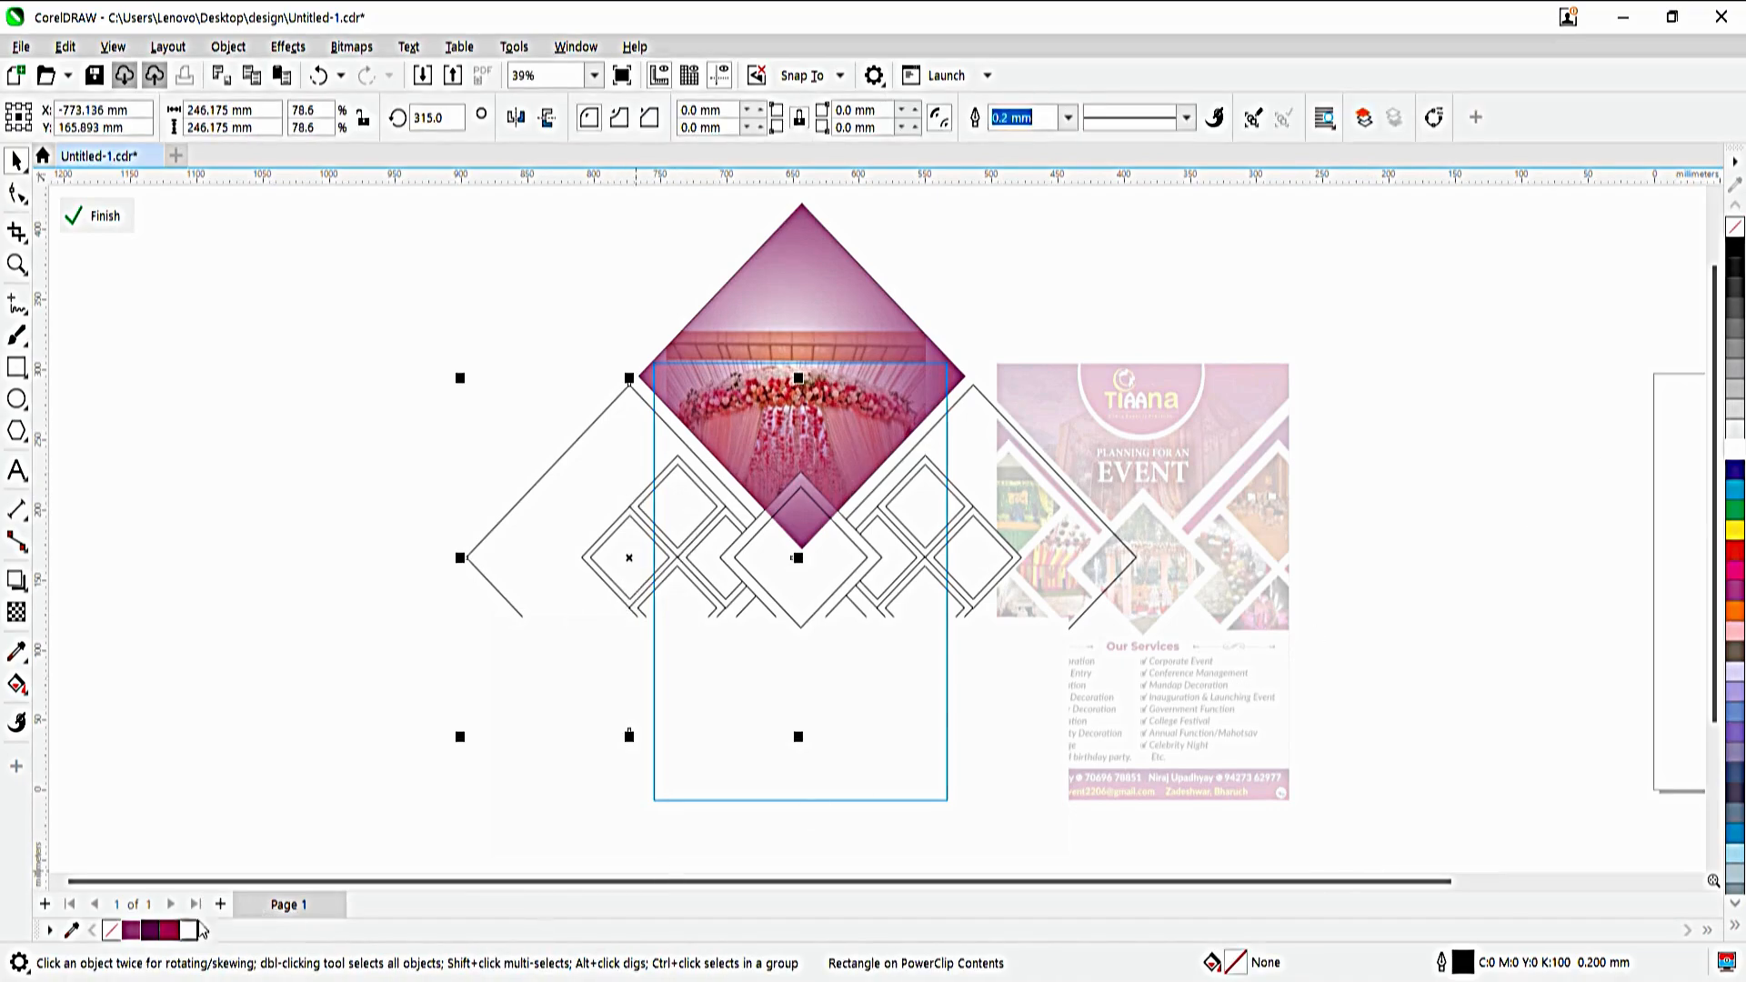
pyautogui.press('g')
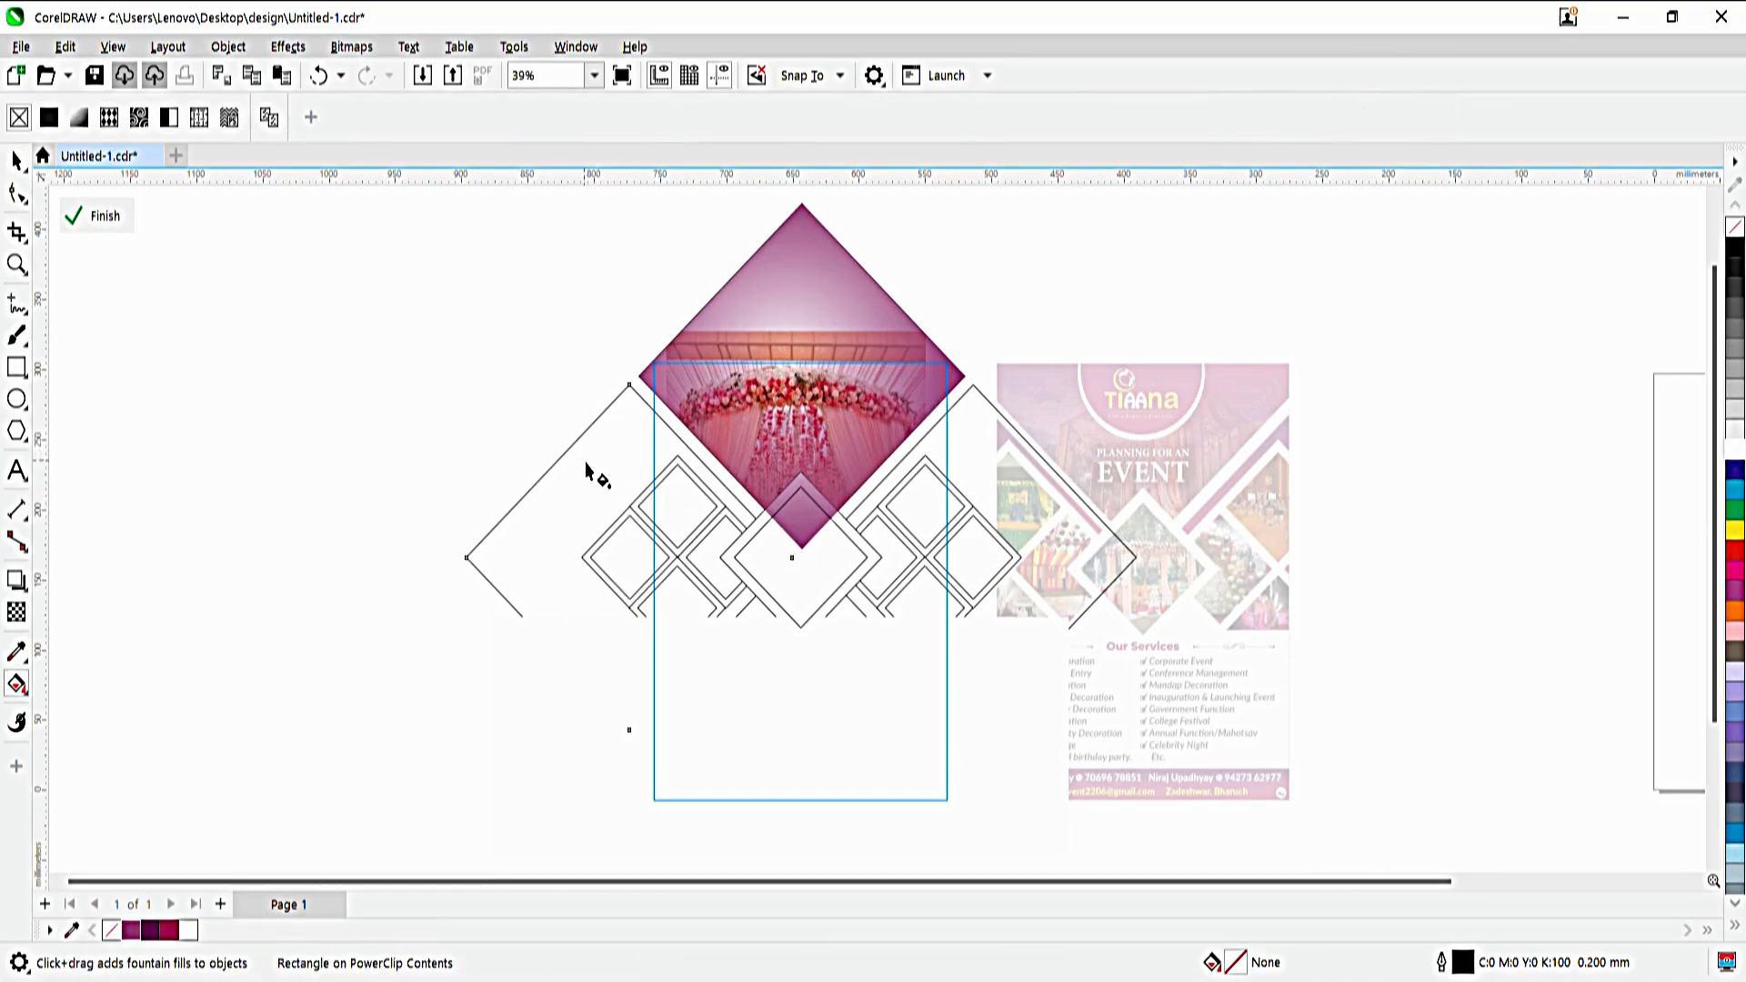
pyautogui.moveTo(584, 459); pyautogui.dragTo(720, 612)
pyautogui.click(152, 931)
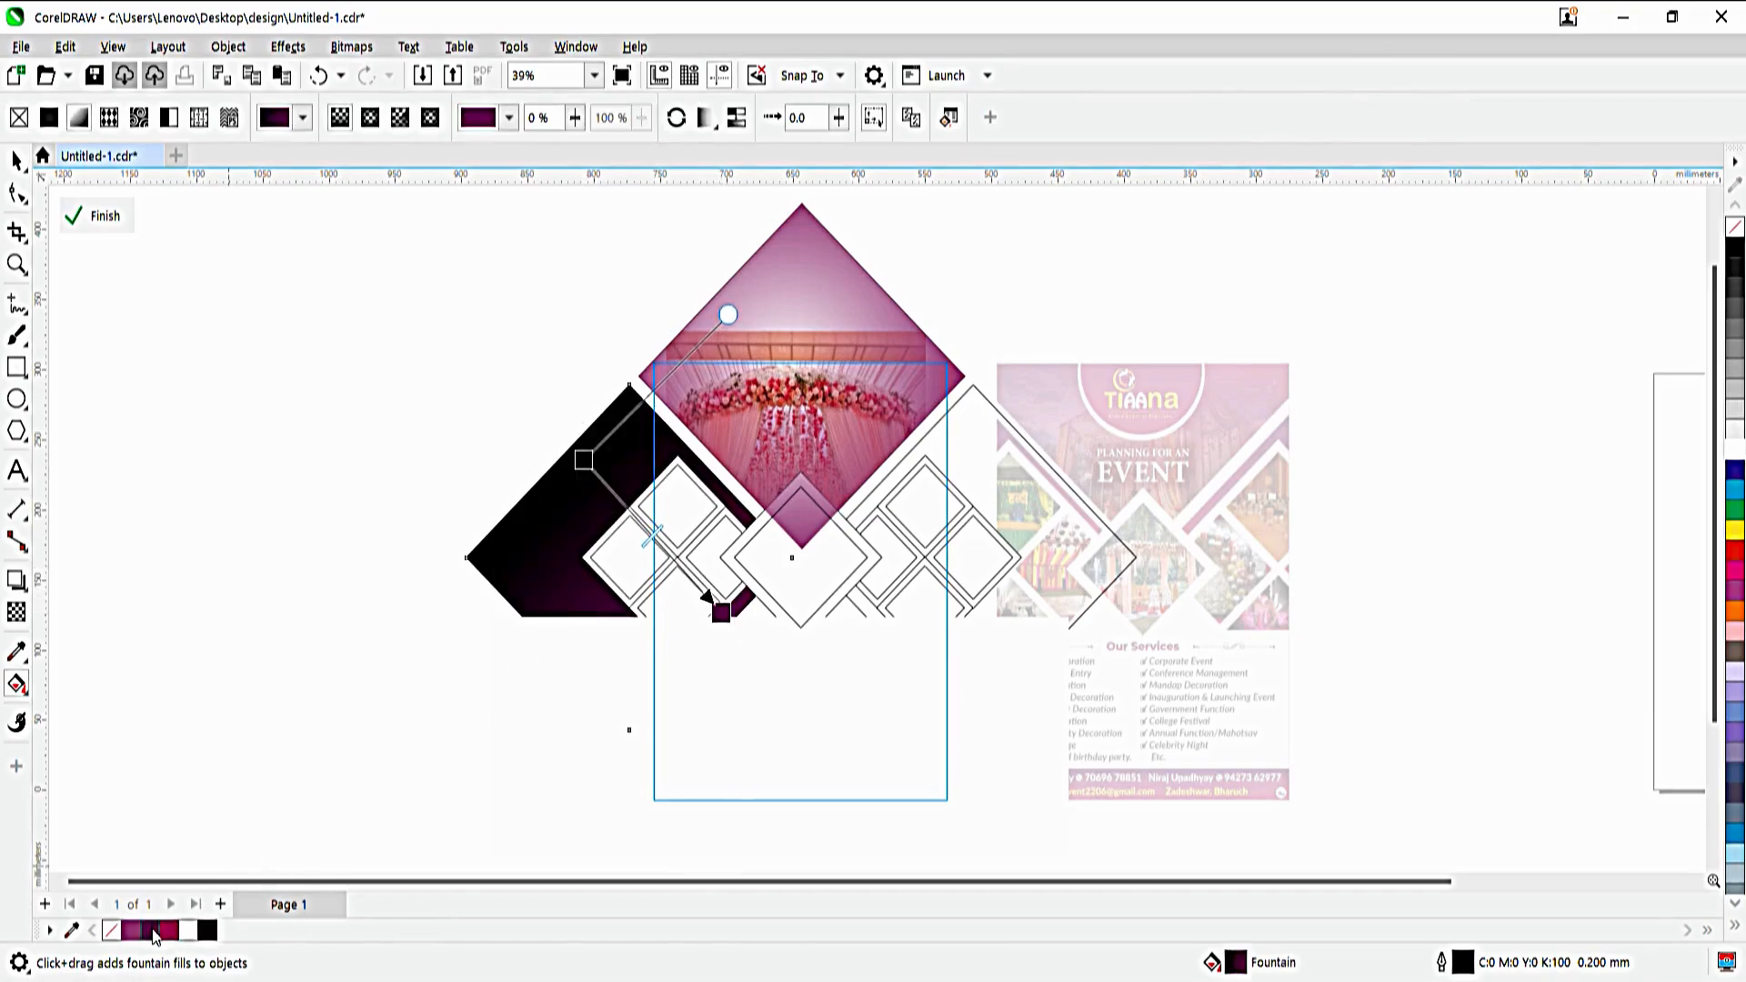
pyautogui.click(175, 930)
pyautogui.click(584, 460)
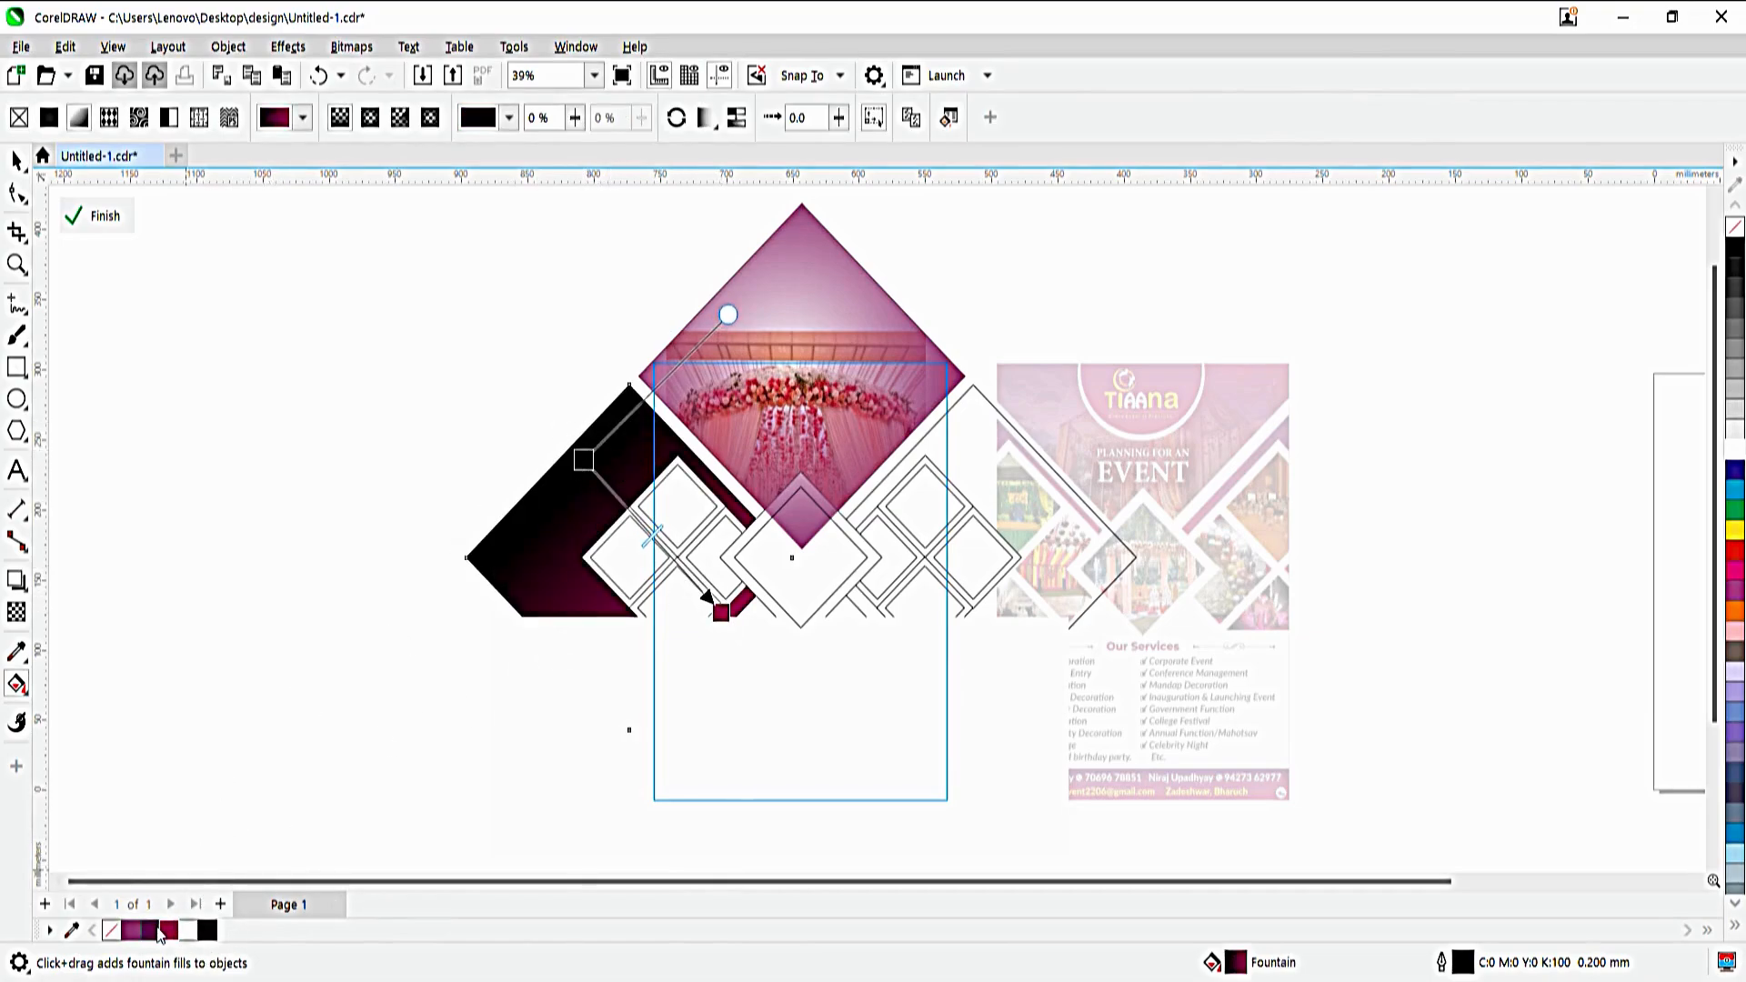
pyautogui.click(155, 929)
pyautogui.press('space')
# - Fill the large right diamond with a diagonal fountain fill from dark purple to crimson, and finish editing the frame contents
pyautogui.click(1013, 499)
pyautogui.press('space')
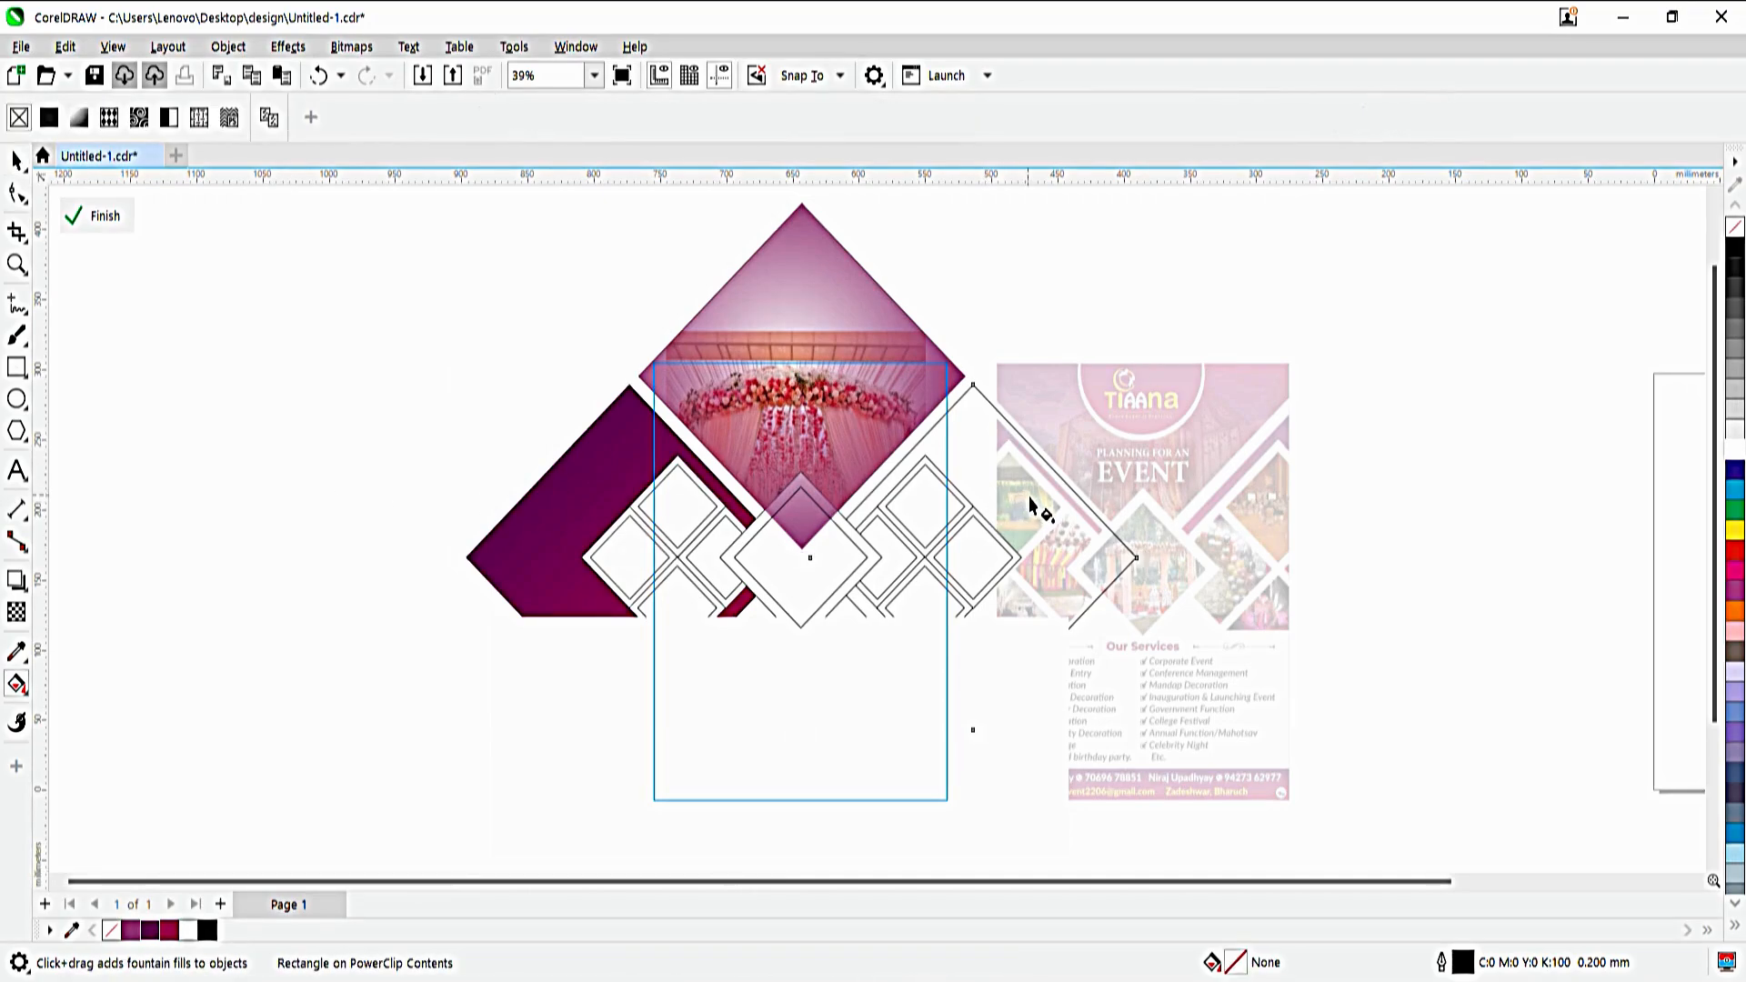
pyautogui.moveTo(1032, 488); pyautogui.dragTo(882, 651)
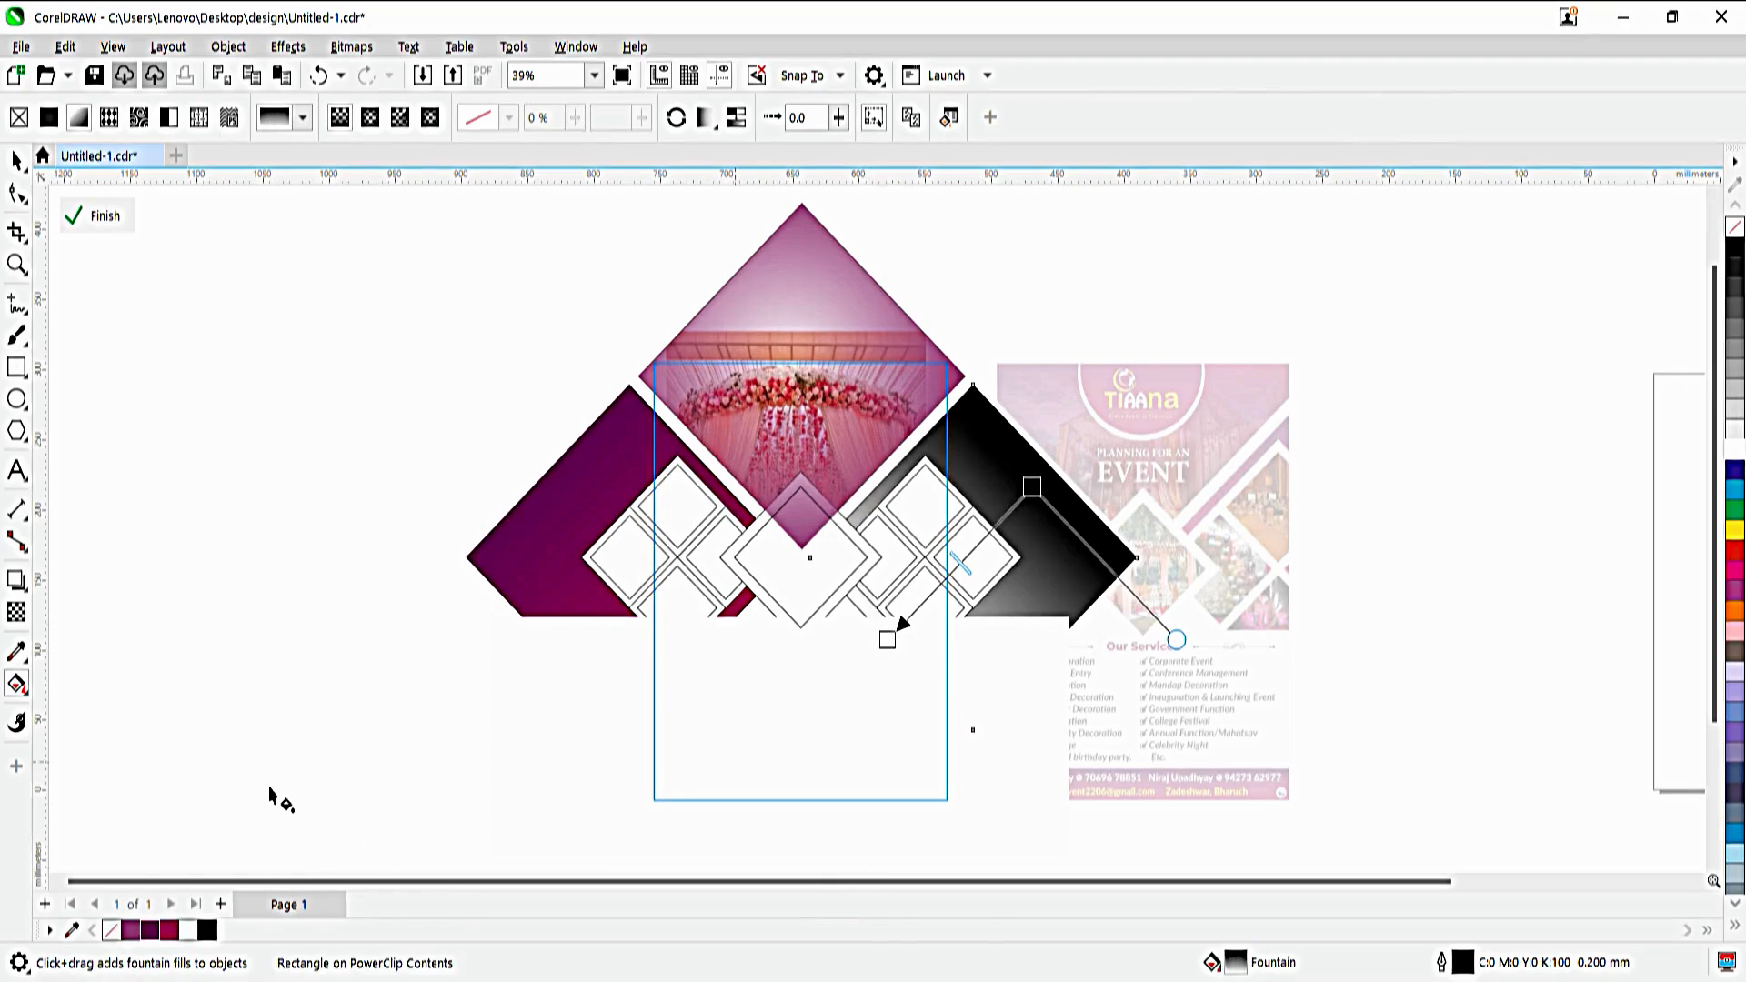
pyautogui.moveTo(169, 929); pyautogui.dragTo(1032, 487)
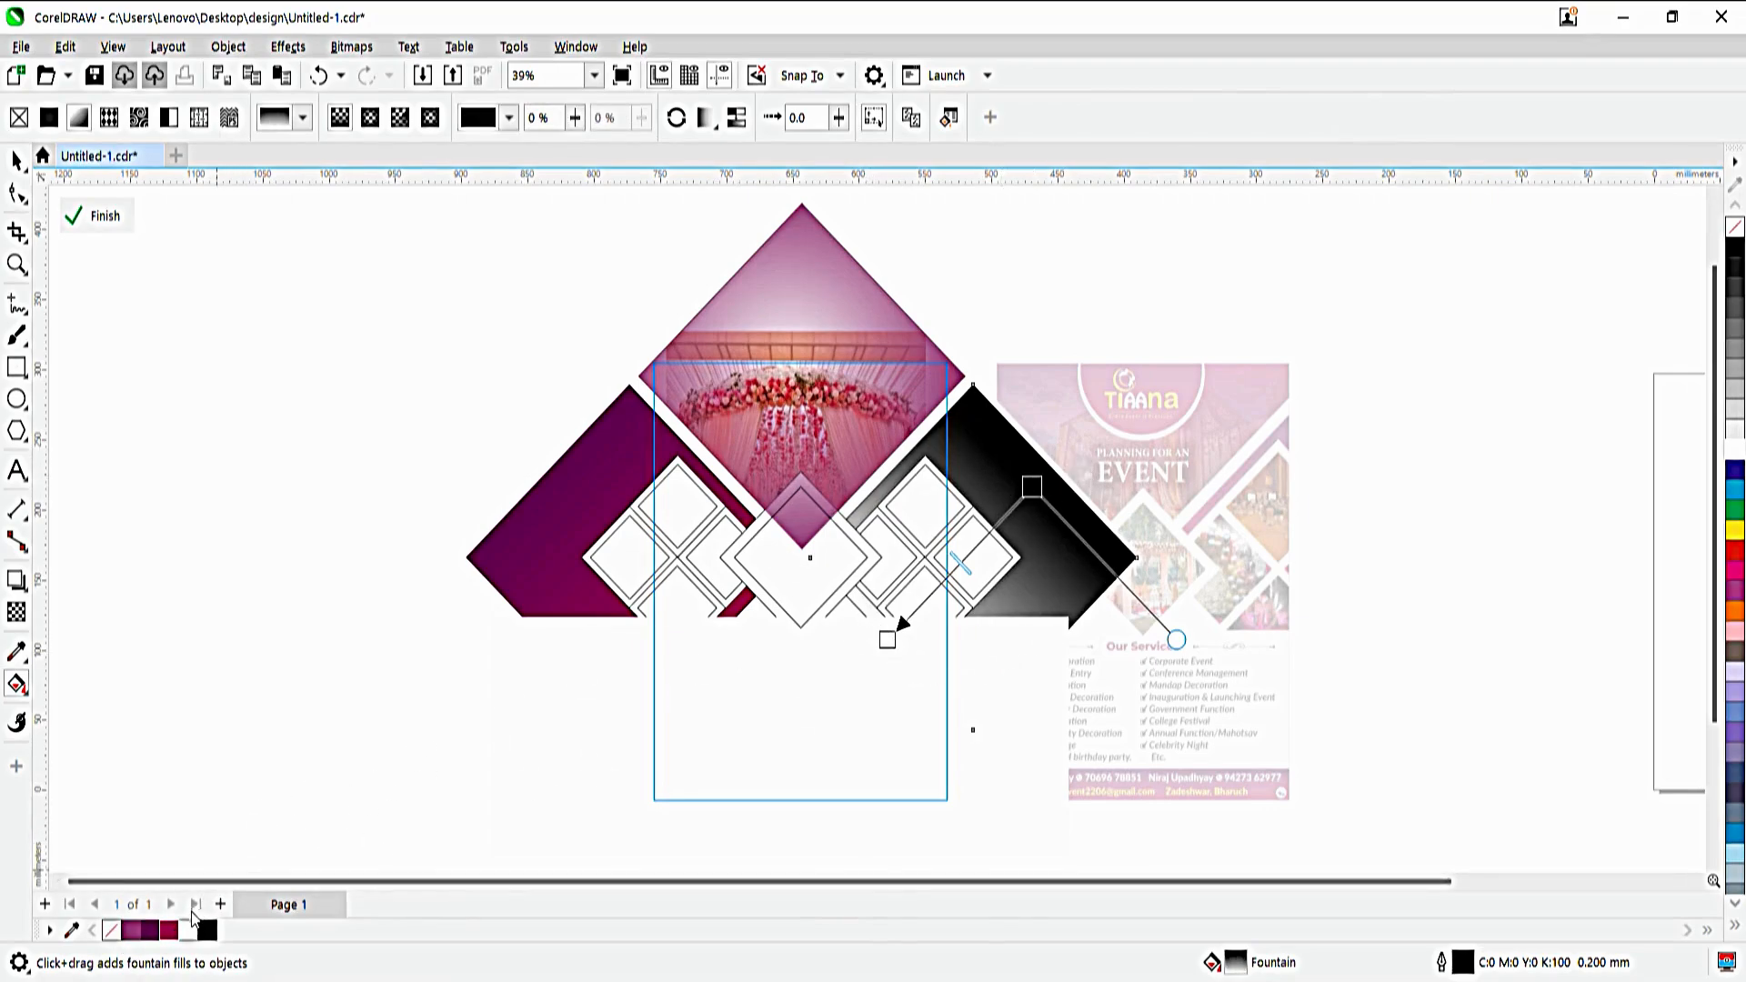
pyautogui.click(888, 641)
pyautogui.click(171, 929)
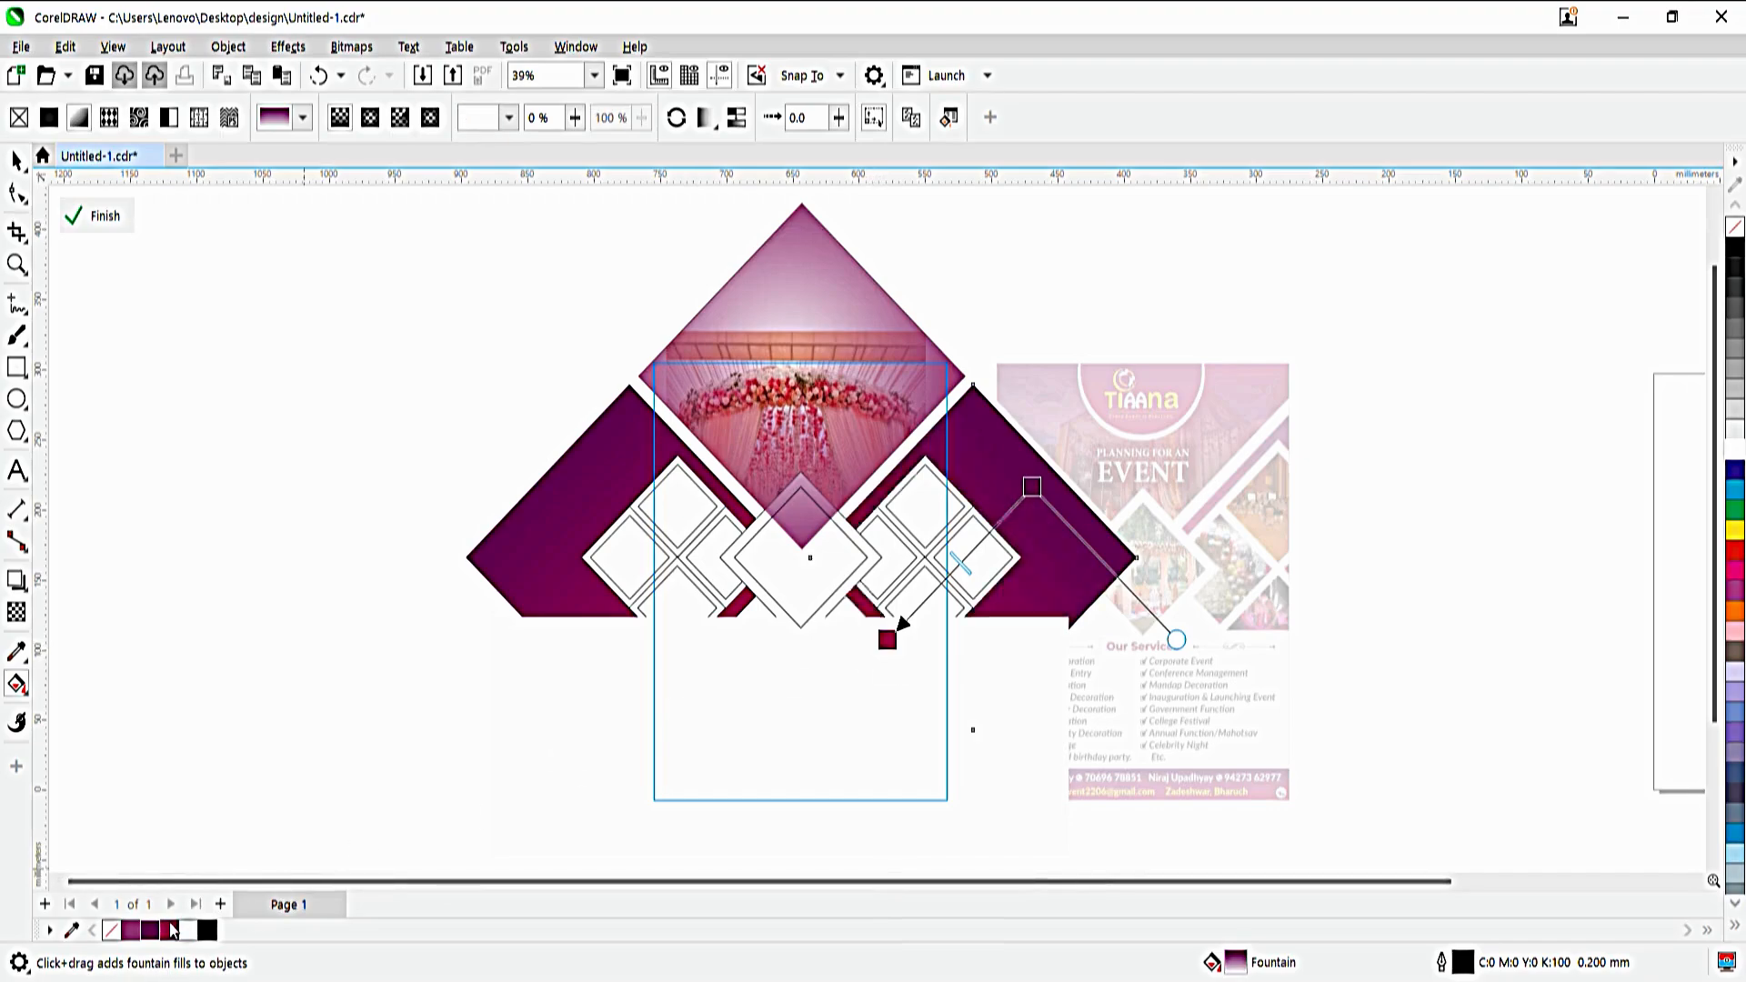
pyautogui.press('space')
pyautogui.click(269, 666)
pyautogui.keyDown('ctrl'); pyautogui.click(266, 658); pyautogui.keyUp('ctrl')
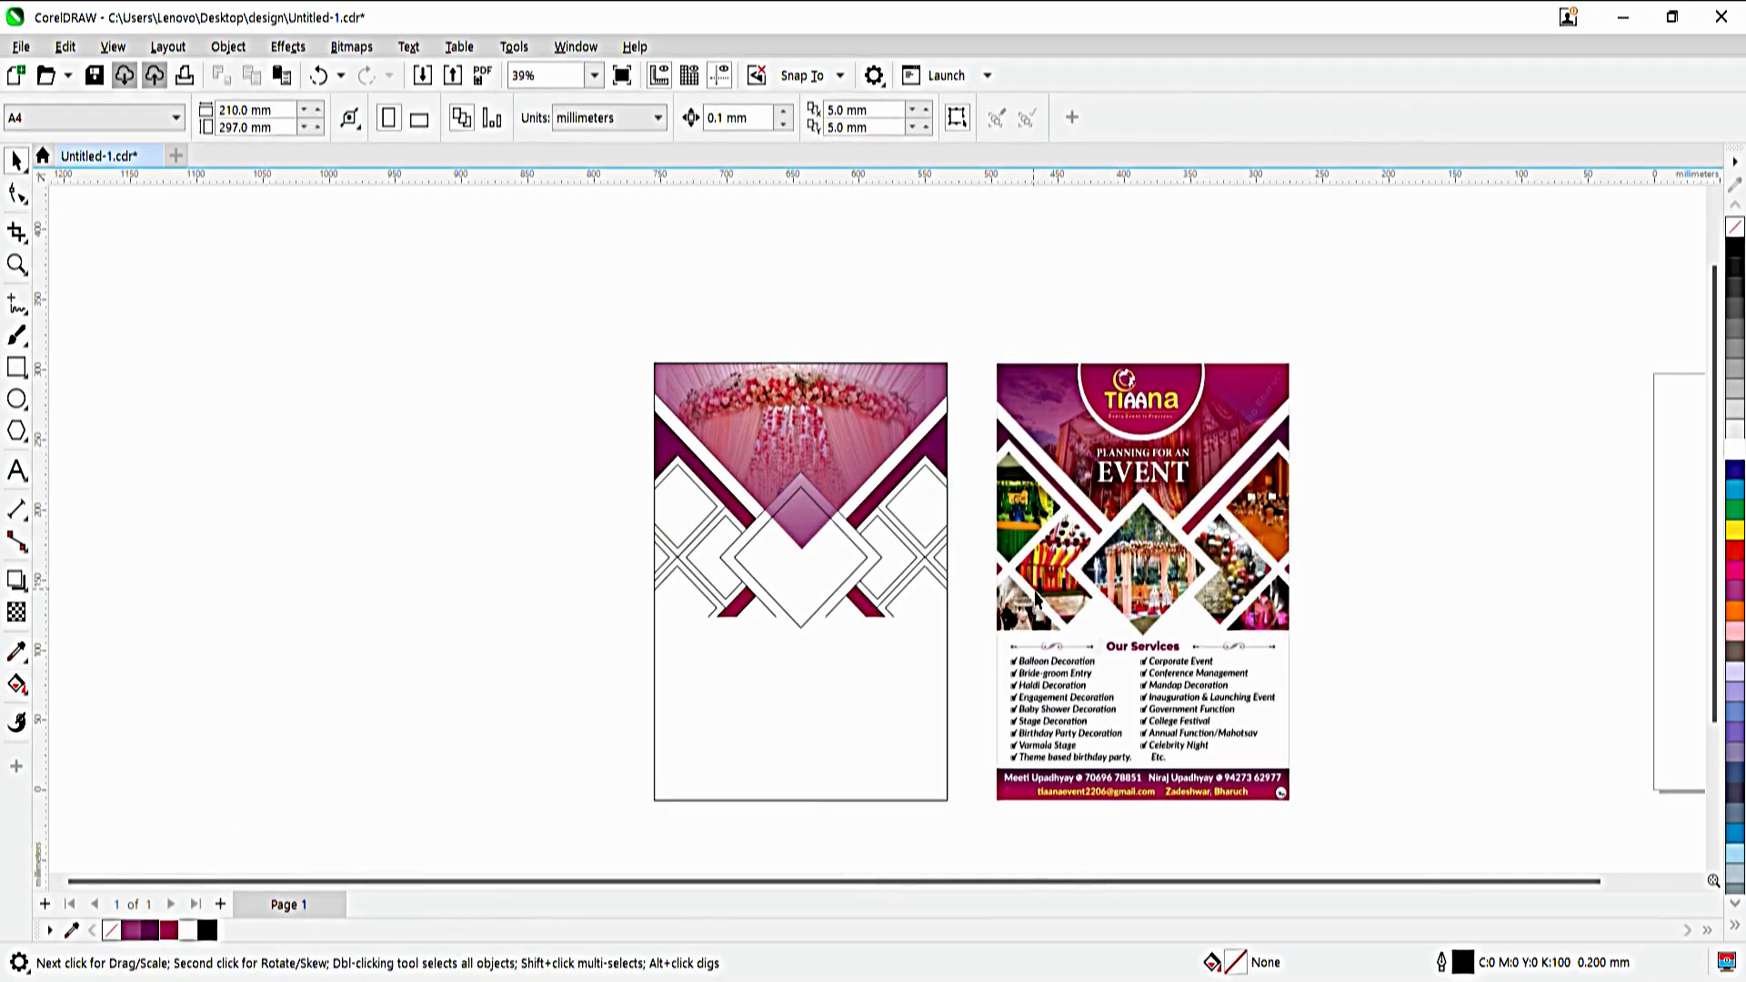
pyautogui.press('F4')
# - Paste the copied Haldi backdrop photo into the poster frame's contents and move it near the diamond clusters
pyautogui.click(684, 511)
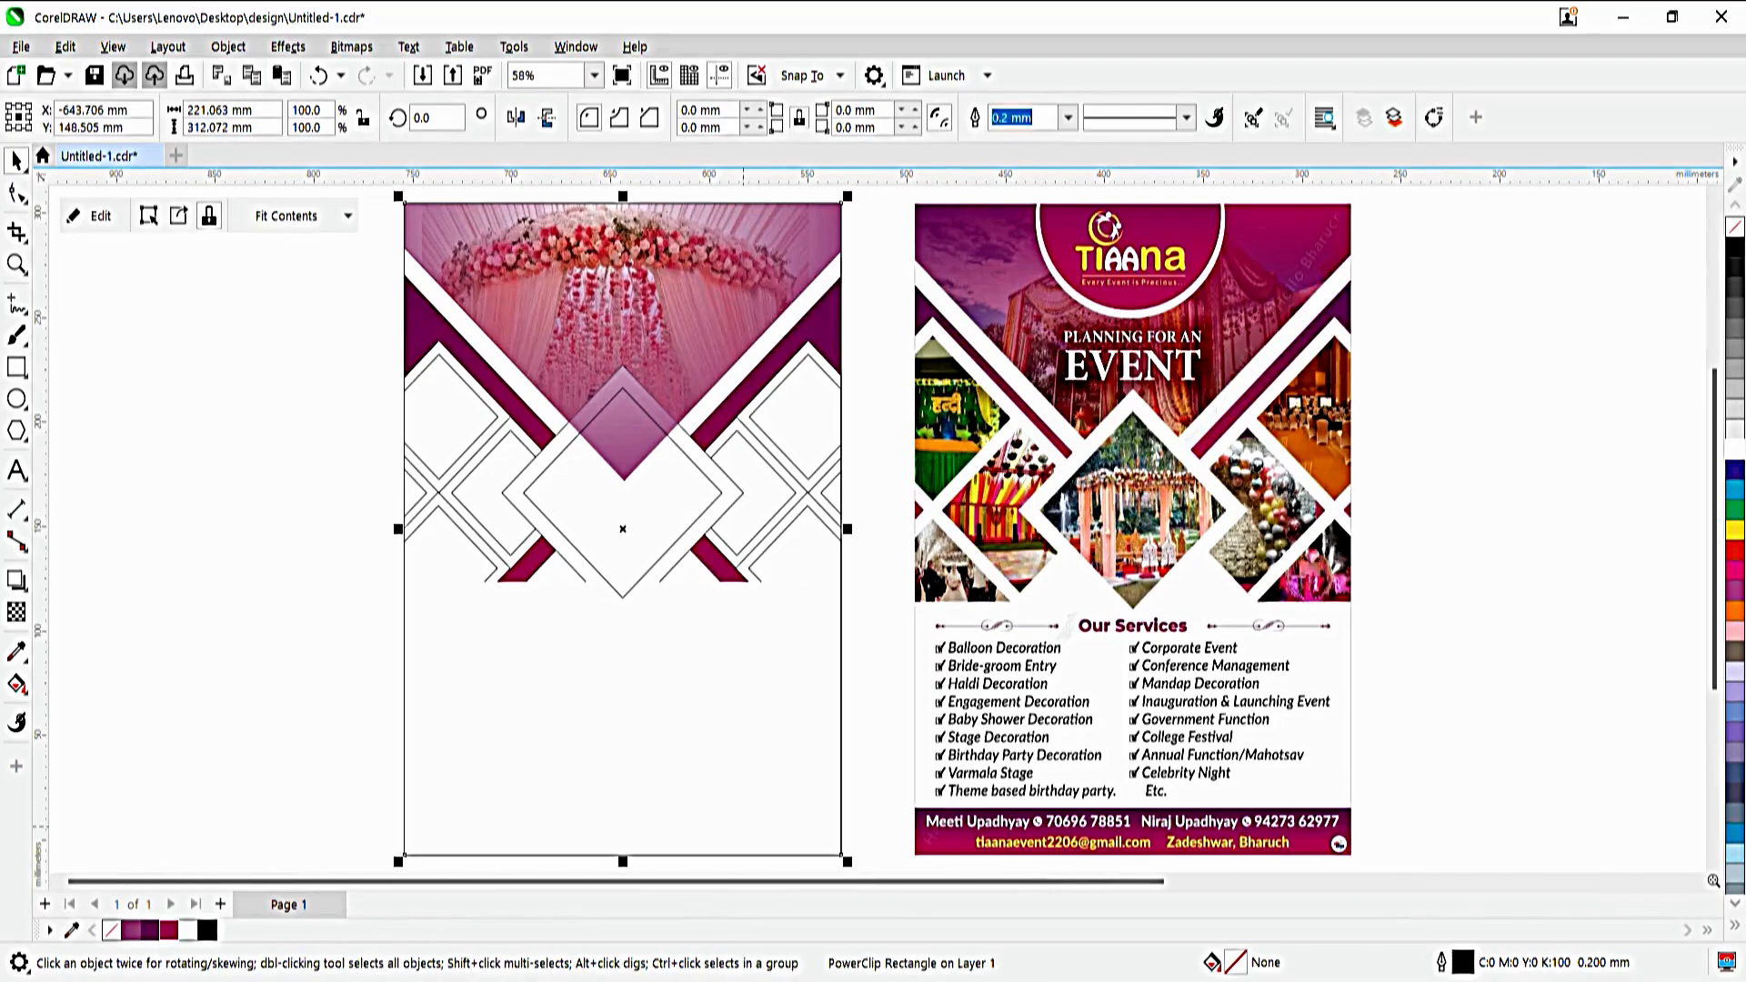
pyautogui.hotkey('alt', 'Tab')
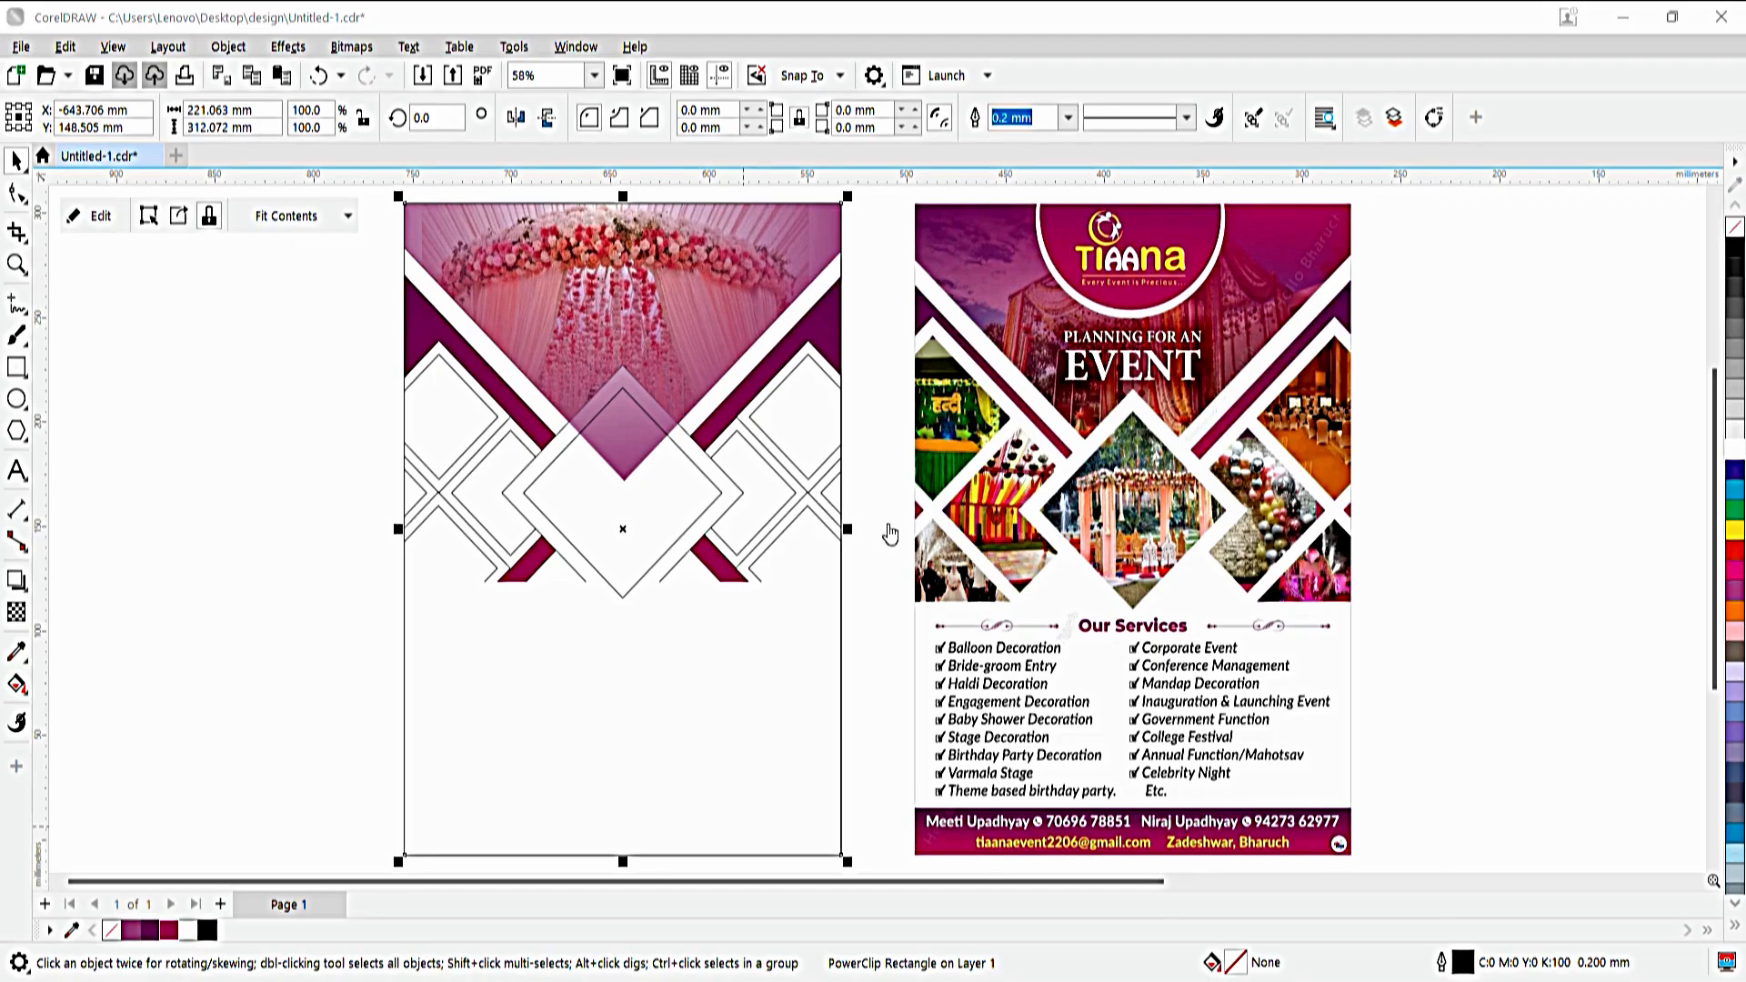
pyautogui.hotkey('alt', 'Tab')
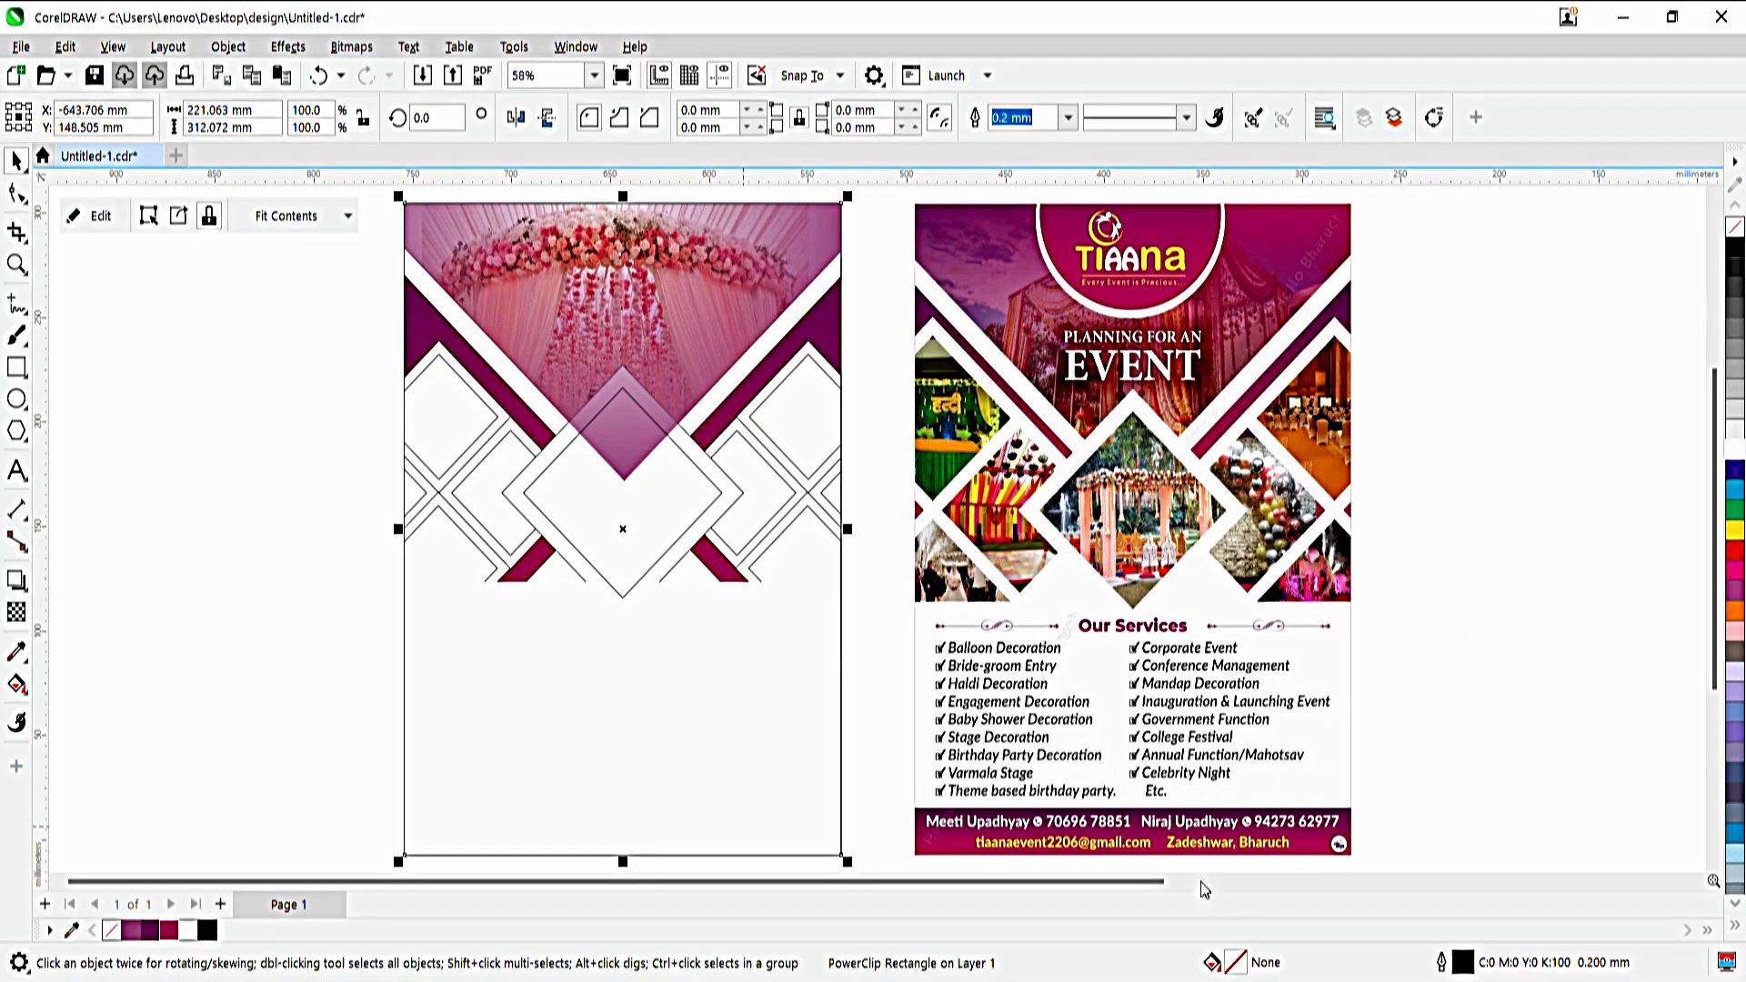
pyautogui.hotkey('ctrl', 'v')
pyautogui.scroll(-2, 764, 507)
pyautogui.moveTo(1462, 471)
pyautogui.mouseDown()
pyautogui.moveTo(460, 499)
pyautogui.moveTo(864, 538)
pyautogui.moveTo(1104, 604)
pyautogui.mouseUp()
pyautogui.scroll(2, 464, 499)
# - Place the Haldi photo inside the upper diamond of the left cluster and open that diamond's contents for editing
pyautogui.click(714, 430)
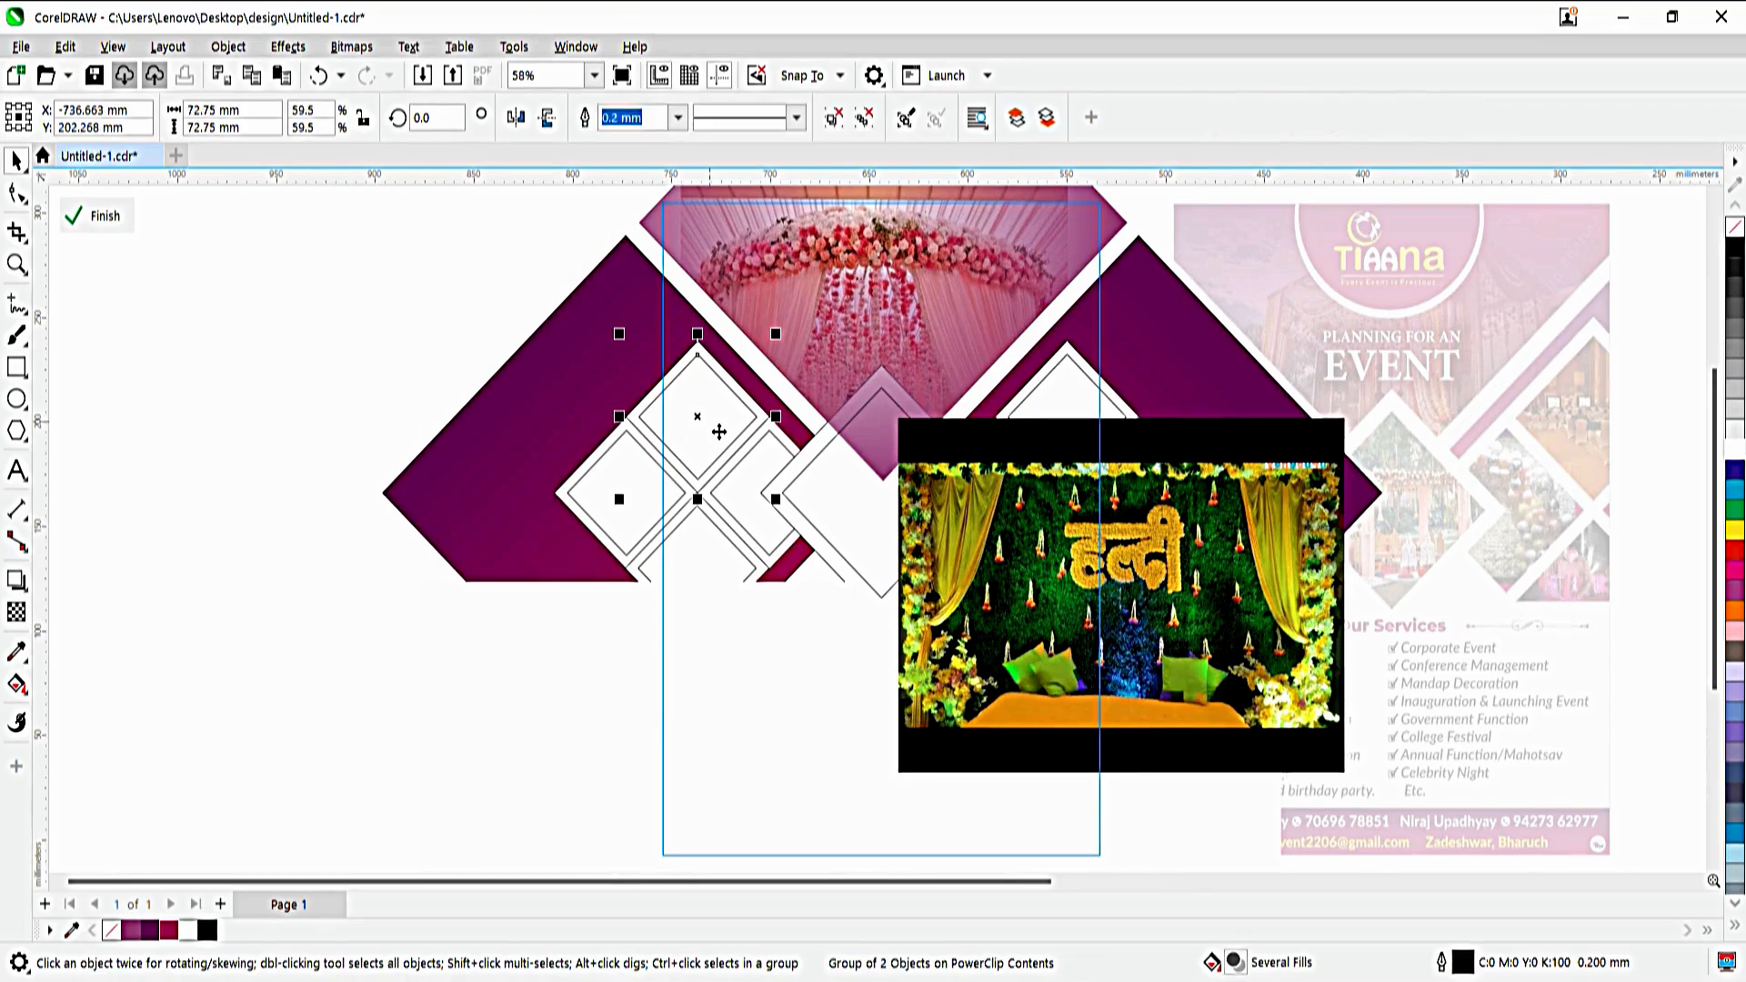
pyautogui.click(1303, 447)
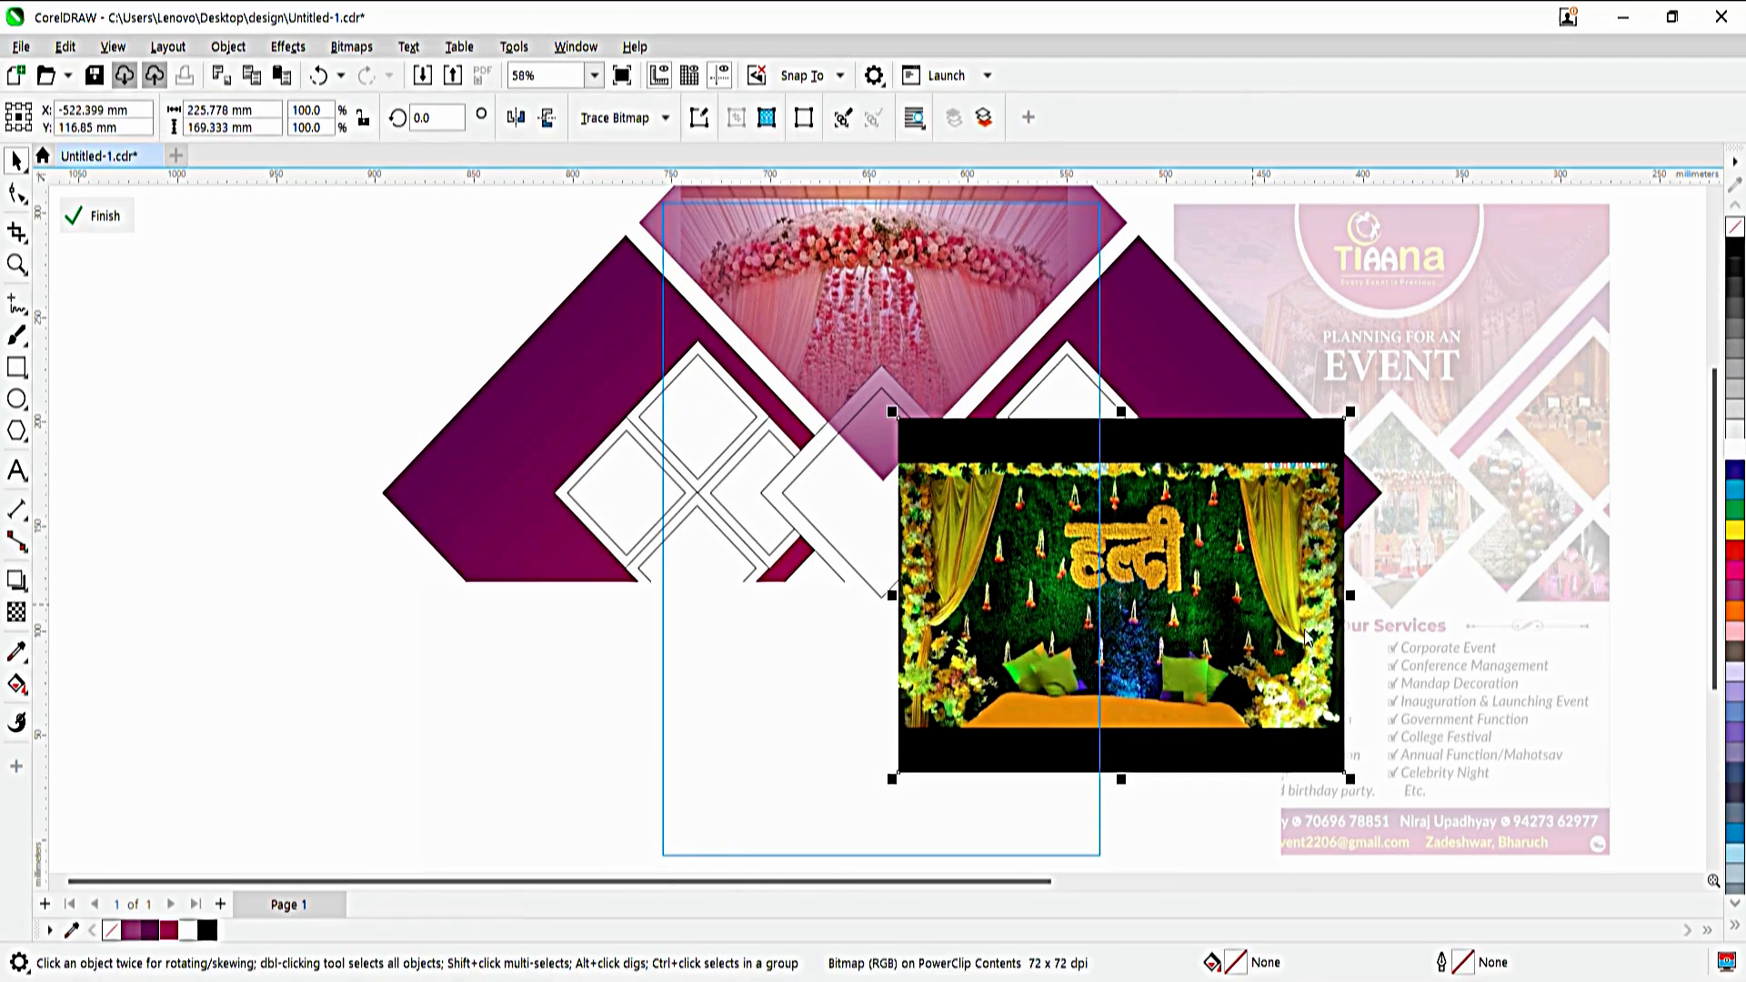
pyautogui.hotkey('ctrl', '1')
pyautogui.click(719, 427)
pyautogui.doubleClick(719, 428)
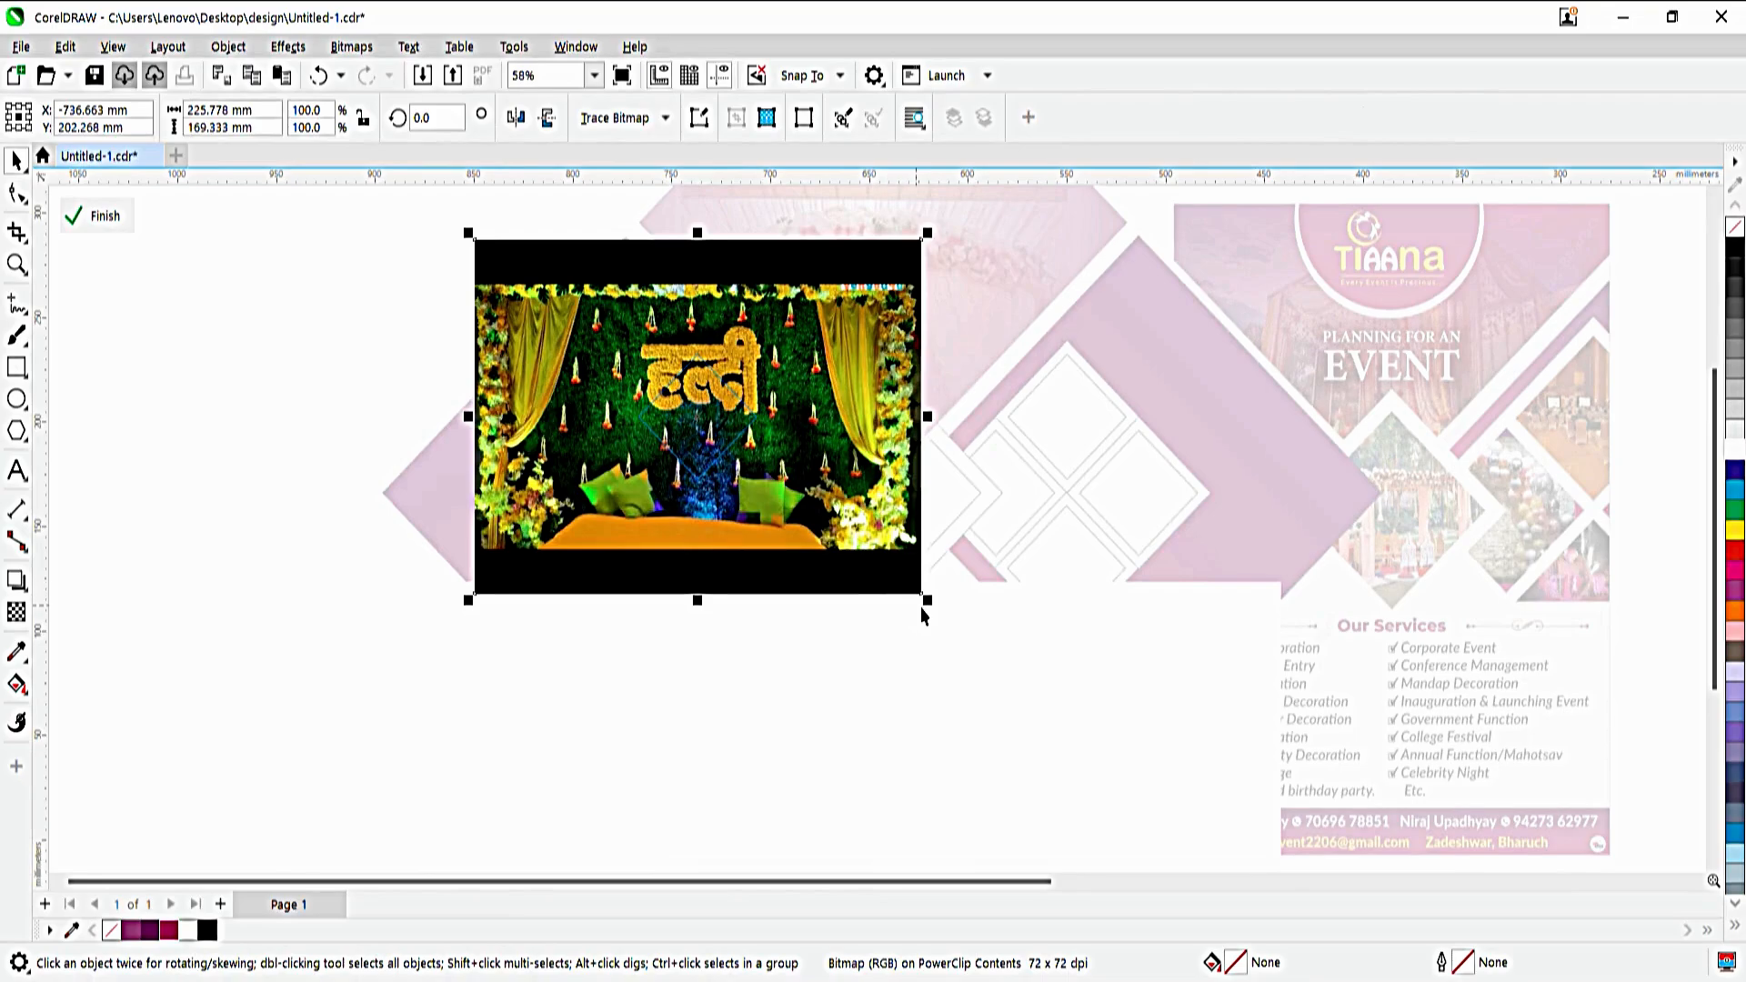
# - Scale down the Haldi photo to suit its diamond and finish editing the nested frame contents
pyautogui.moveTo(939, 612); pyautogui.dragTo(816, 515)
pyautogui.keyDown('ctrl'); pyautogui.click(516, 665); pyautogui.keyUp('ctrl')
pyautogui.click(511, 667)
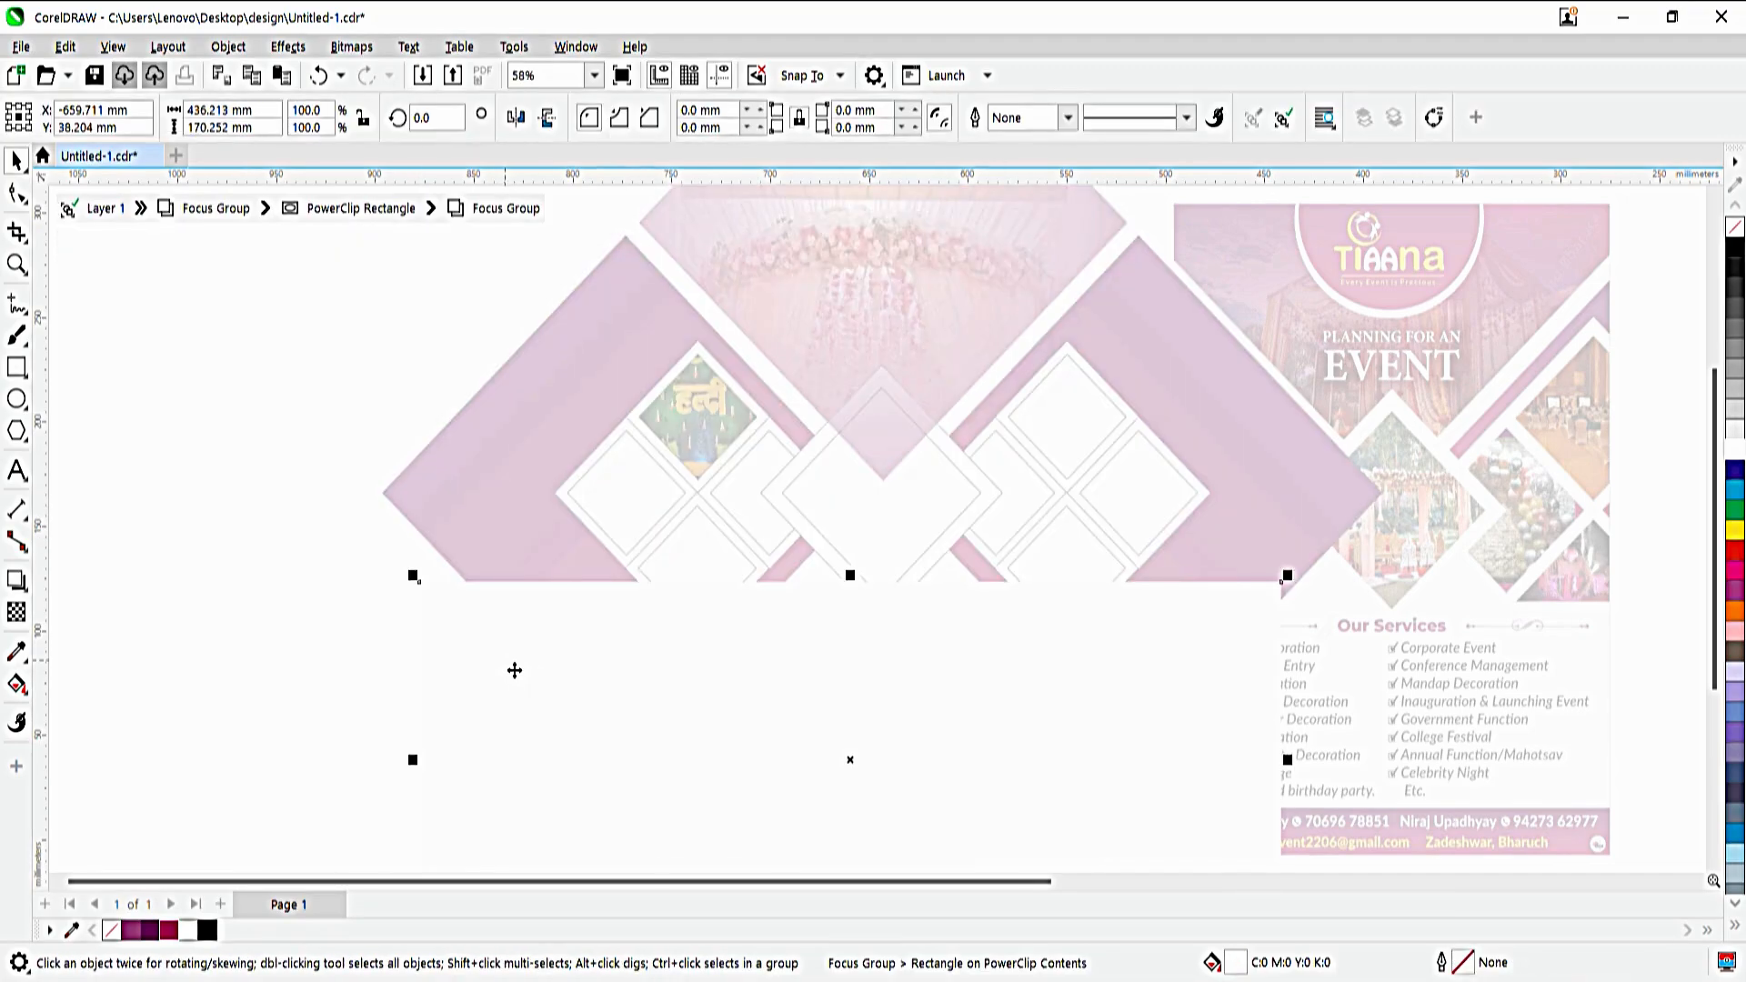
pyautogui.keyDown('ctrl'); pyautogui.click(285, 500); pyautogui.keyUp('ctrl')
pyautogui.keyDown('ctrl'); pyautogui.click(285, 499); pyautogui.keyUp('ctrl')
pyautogui.keyDown('ctrl'); pyautogui.click(286, 499); pyautogui.keyUp('ctrl')
pyautogui.keyDown('ctrl'); pyautogui.click(285, 499); pyautogui.keyUp('ctrl')
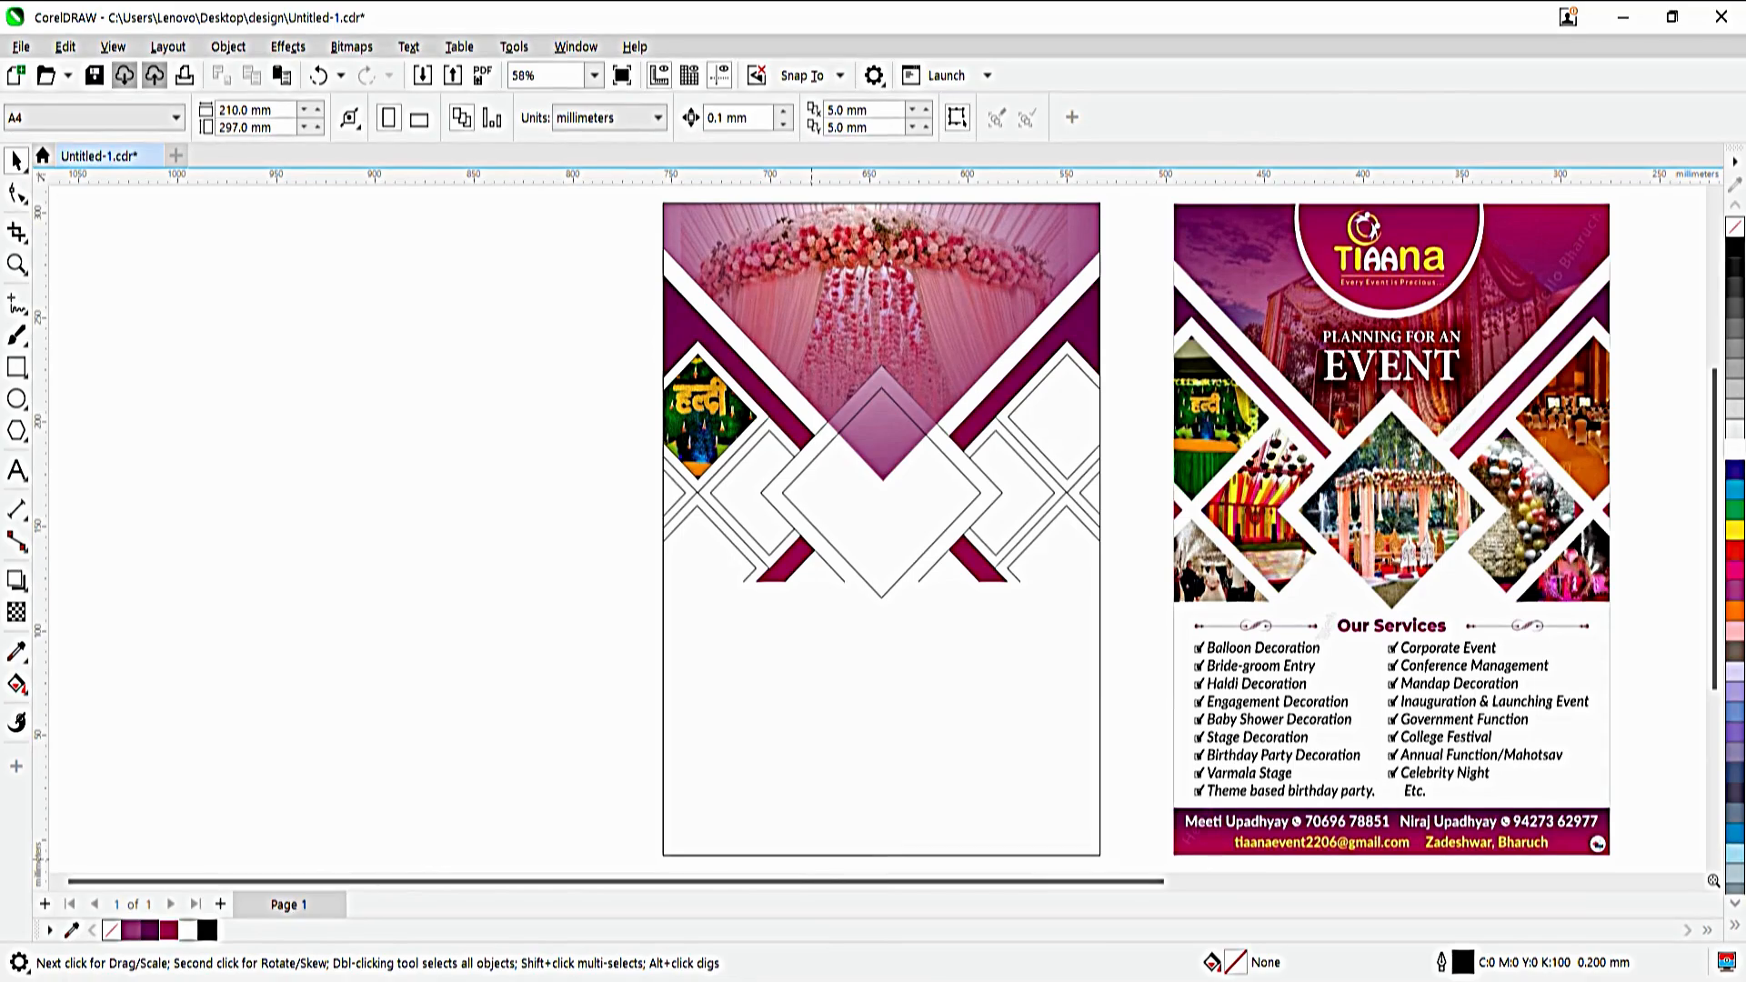
# - Paste the copied banquet hall photo into the poster frame's contents and move it below the diamond clusters
pyautogui.hotkey('ctrl', 'i')
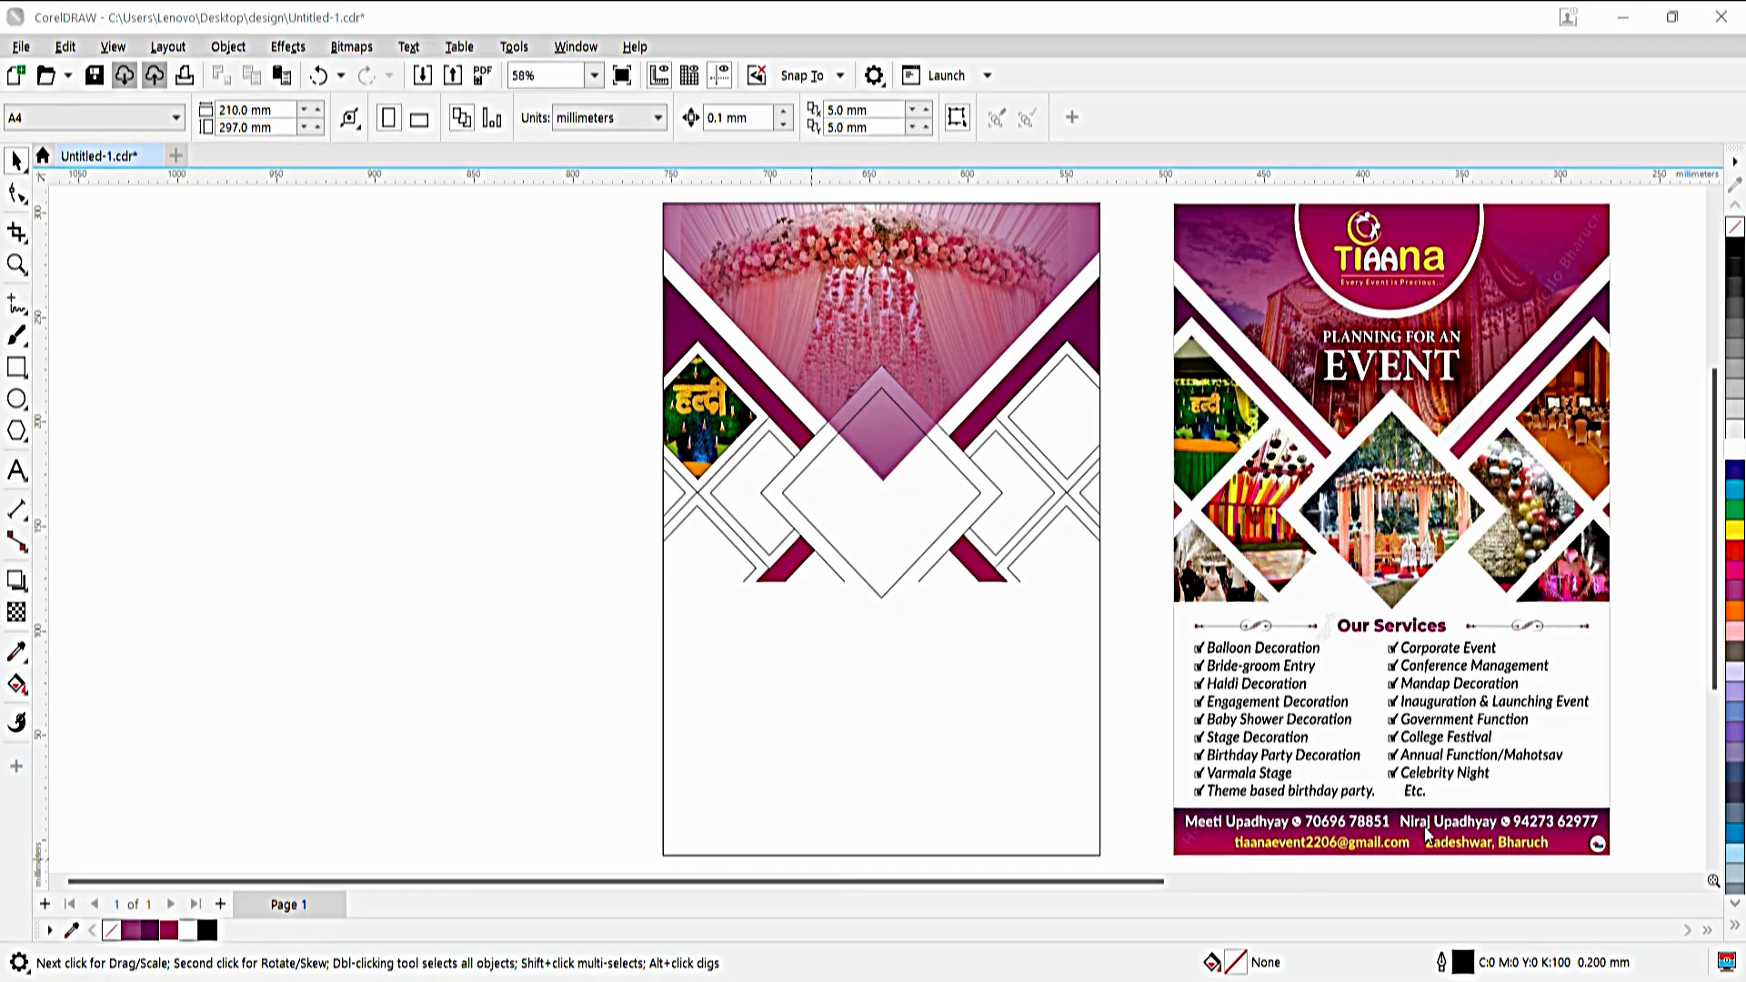
pyautogui.hotkey('alt', 'Tab')
pyautogui.keyDown('ctrl'); pyautogui.click(1007, 744); pyautogui.keyUp('ctrl')
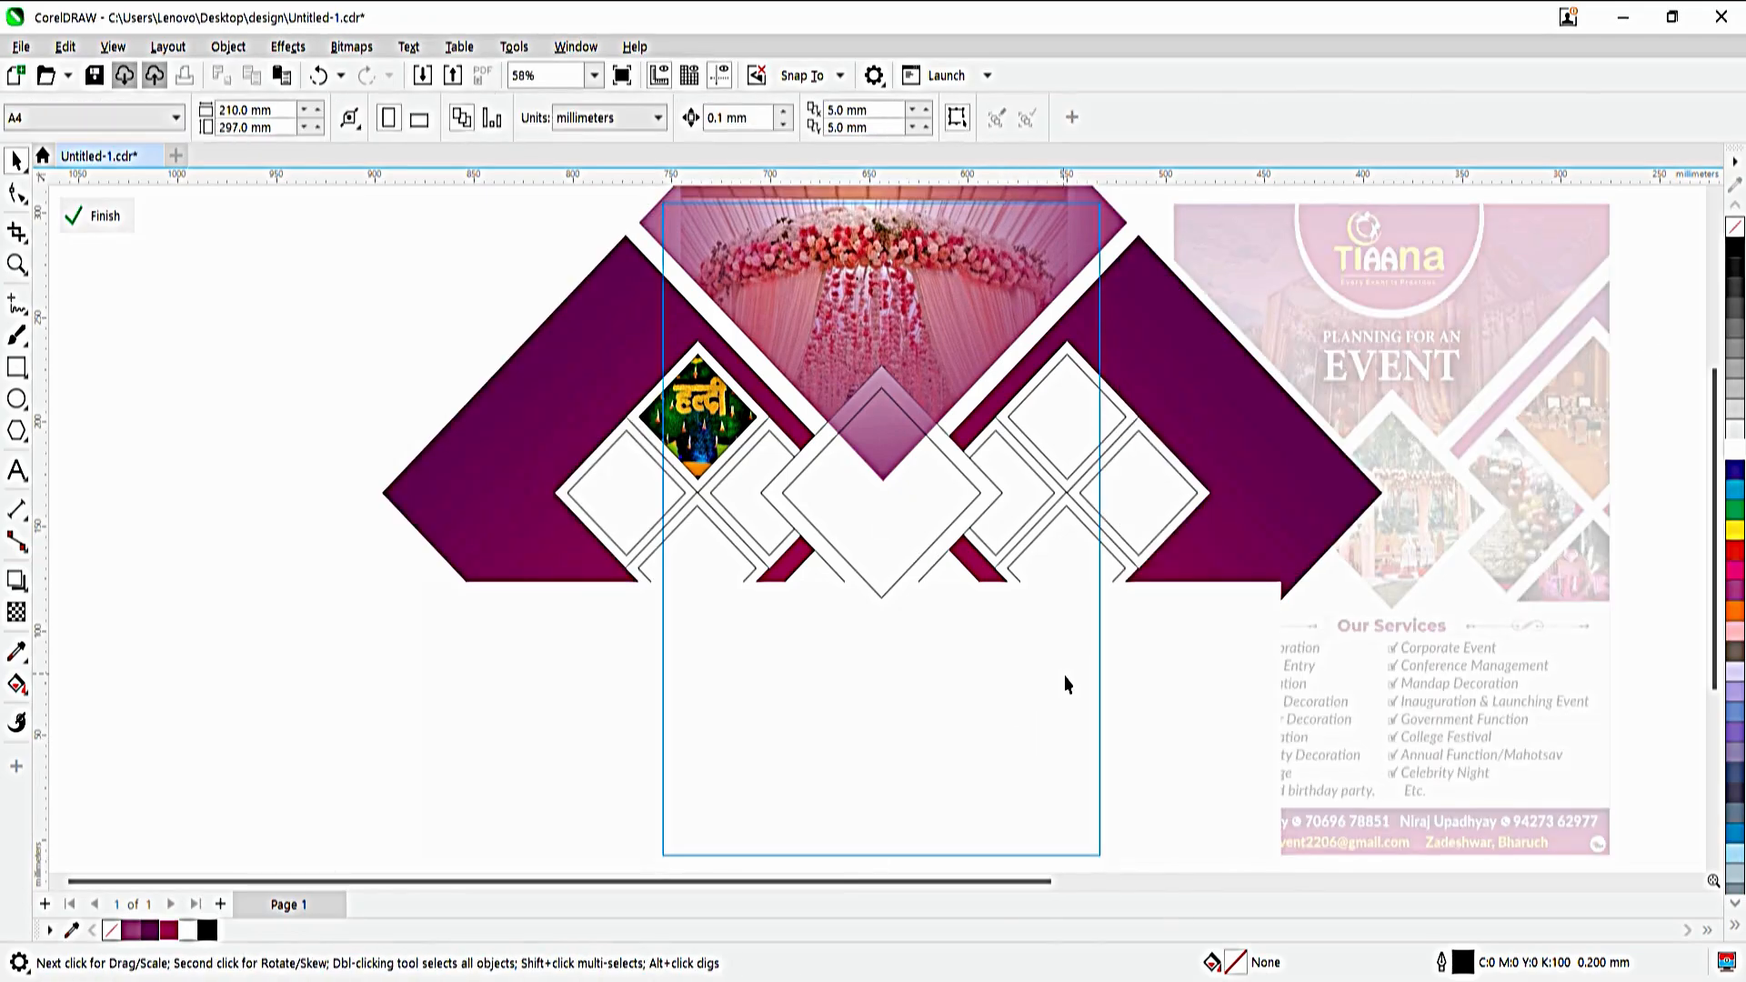
pyautogui.hotkey('ctrl', 'v')
pyautogui.press('F4')
pyautogui.moveTo(1521, 605); pyautogui.dragTo(452, 633)
# - Ungroup the upper diamond pair of the right cluster and place the banquet hall photo inside the inner diamond
pyautogui.click(672, 533)
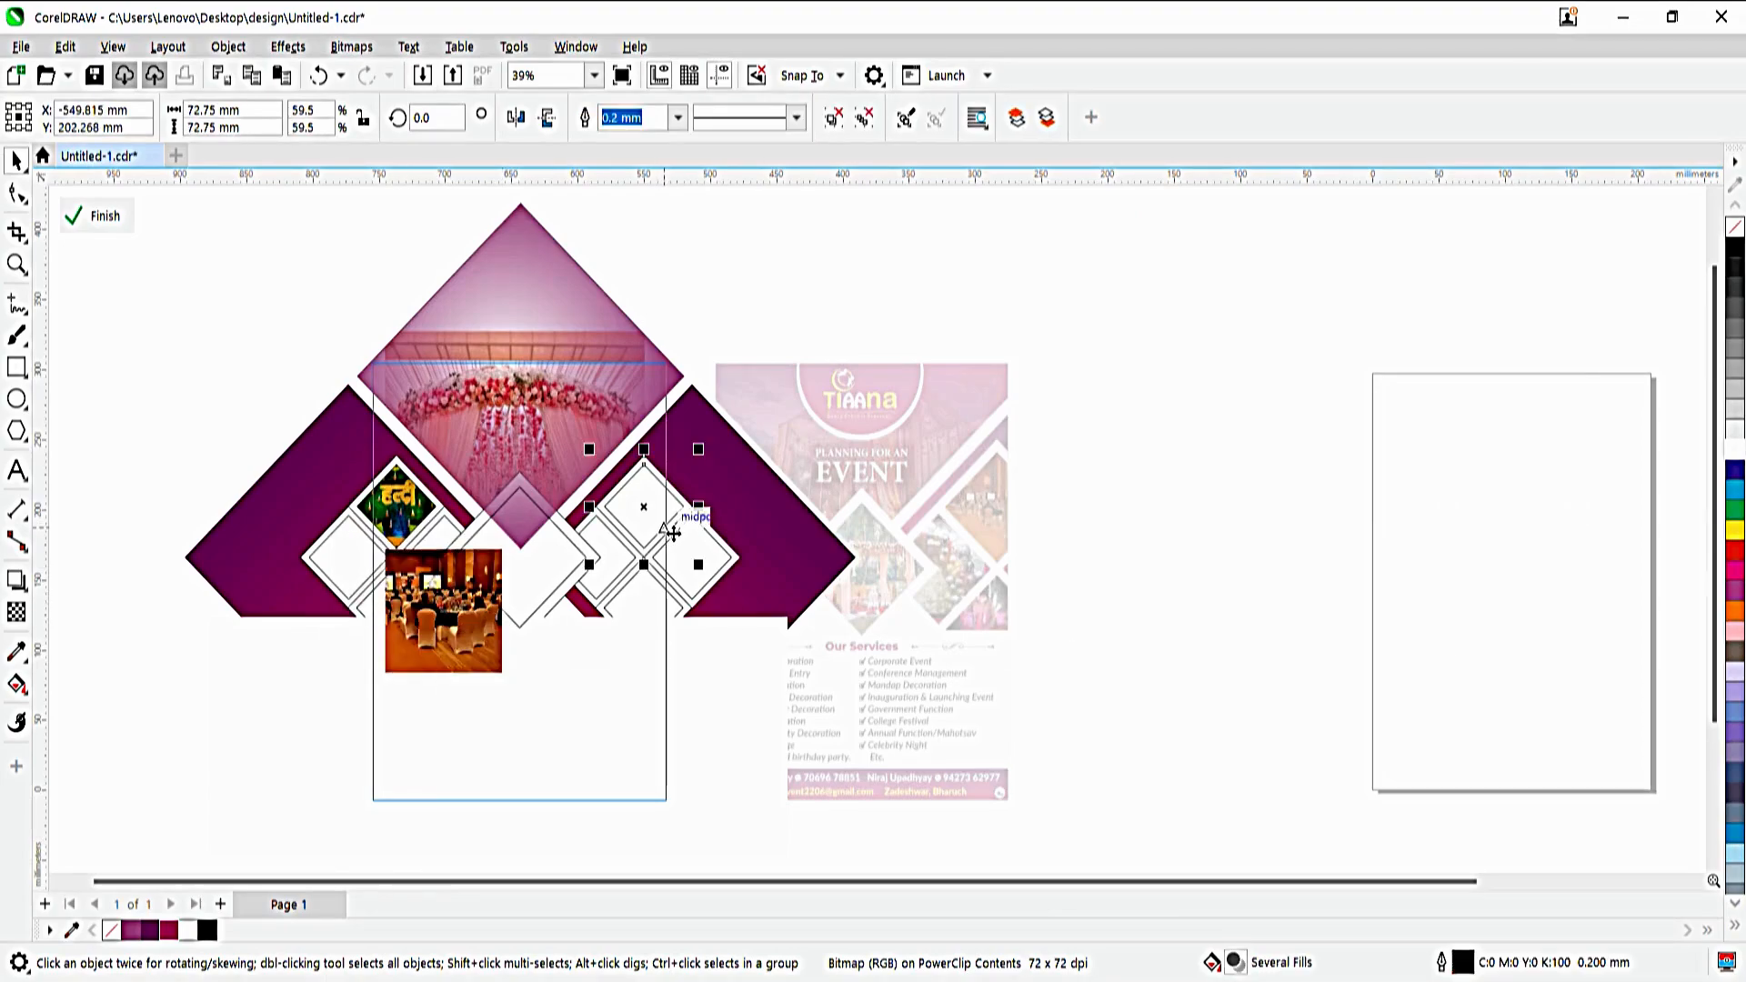
pyautogui.hotkey('ctrl', 'u')
pyautogui.click(266, 703)
pyautogui.doubleClick(437, 613)
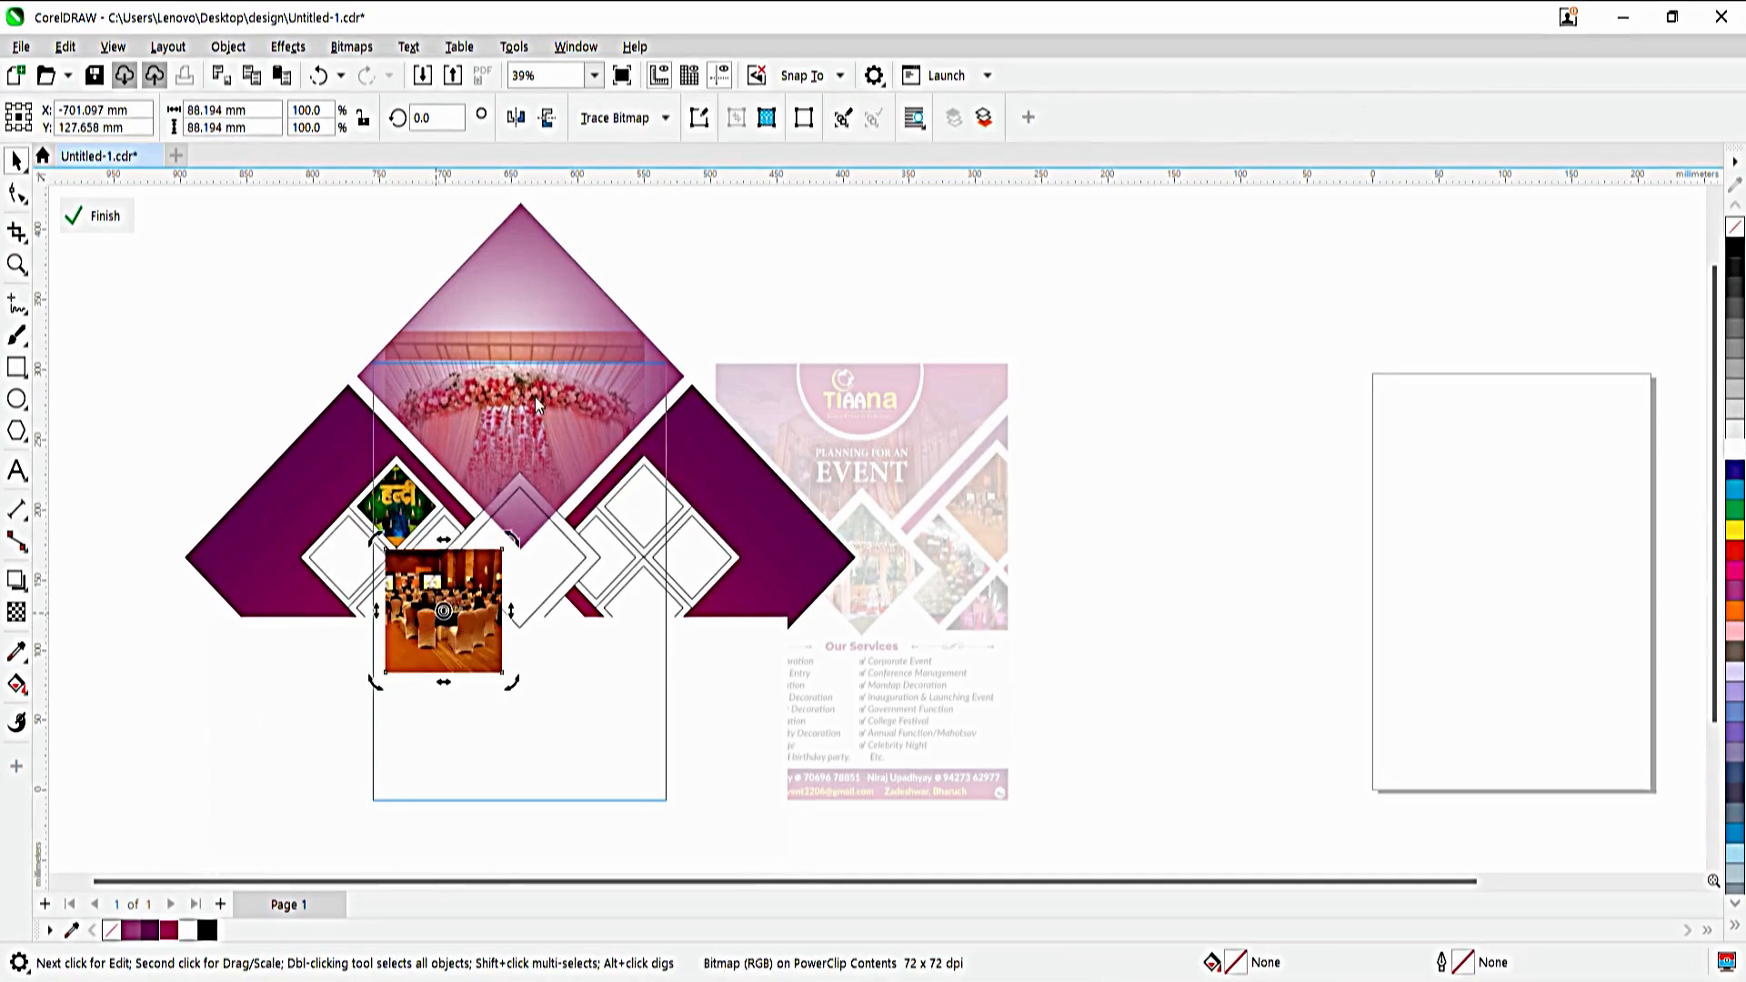
pyautogui.click(640, 515)
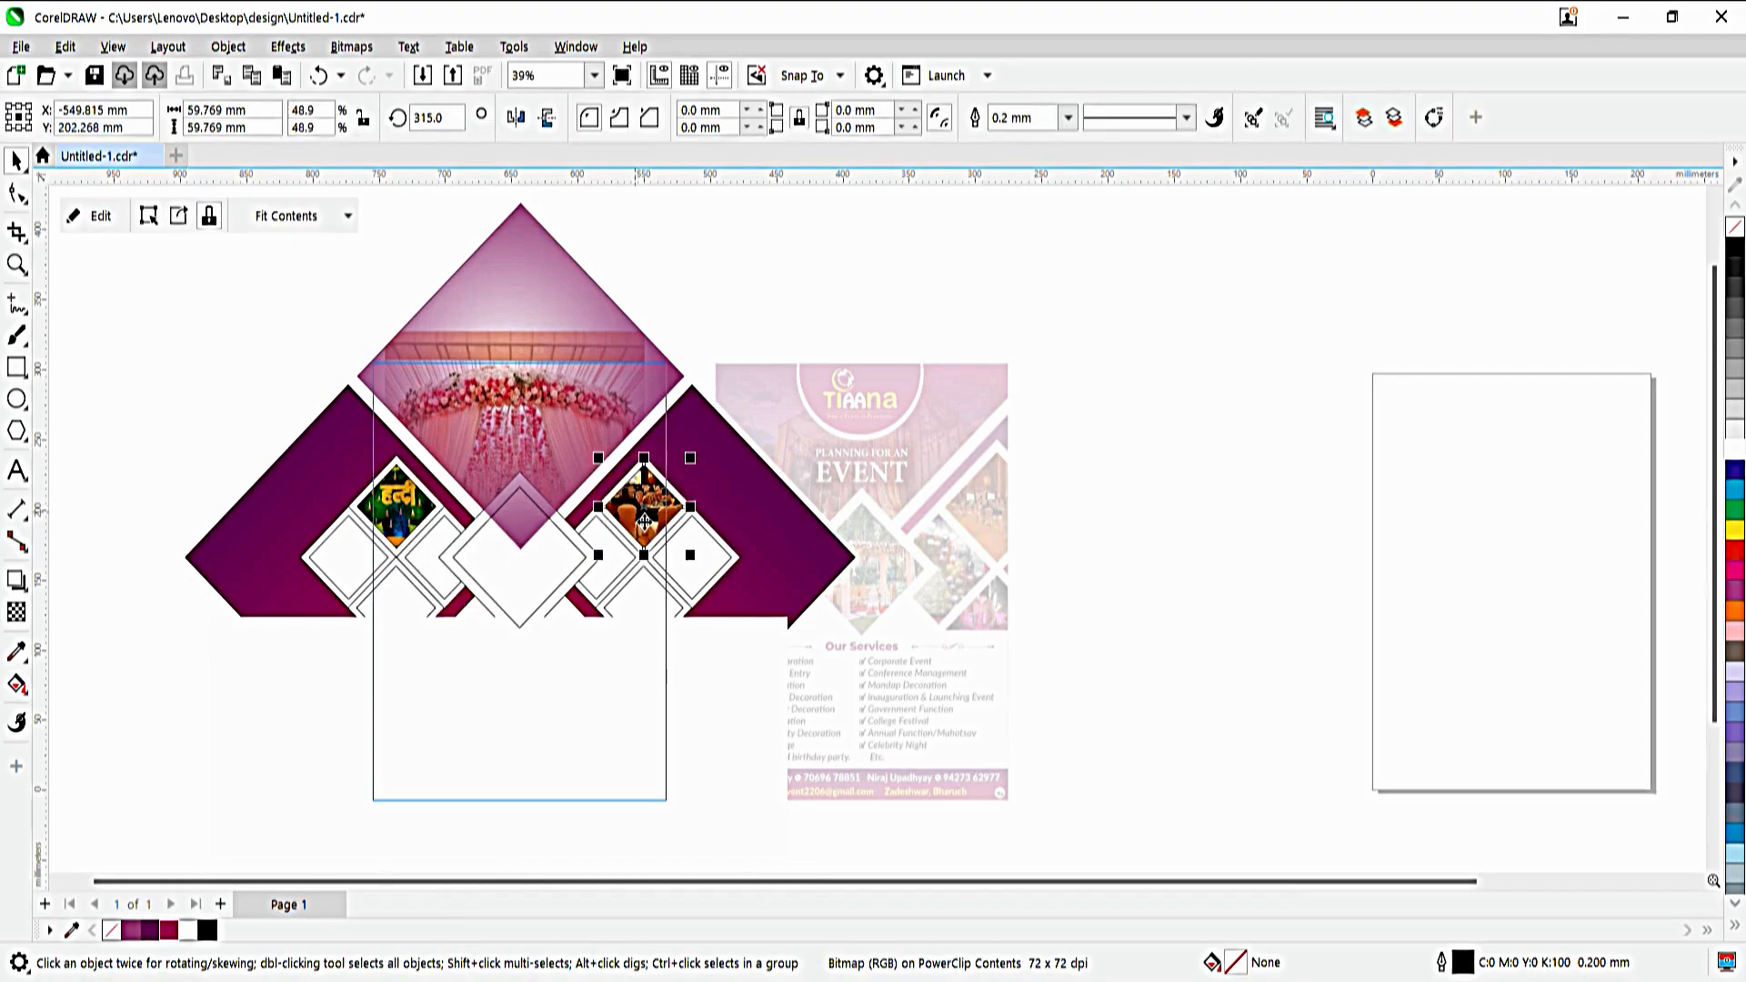
pyautogui.keyDown('ctrl'); pyautogui.click(1126, 503); pyautogui.keyUp('ctrl')
pyautogui.keyDown('ctrl'); pyautogui.click(573, 470); pyautogui.keyUp('ctrl')
# - Paste the copied balloon arch photo, scale it down to about 97 mm wide and move it beside the reference poster
pyautogui.click(801, 980)
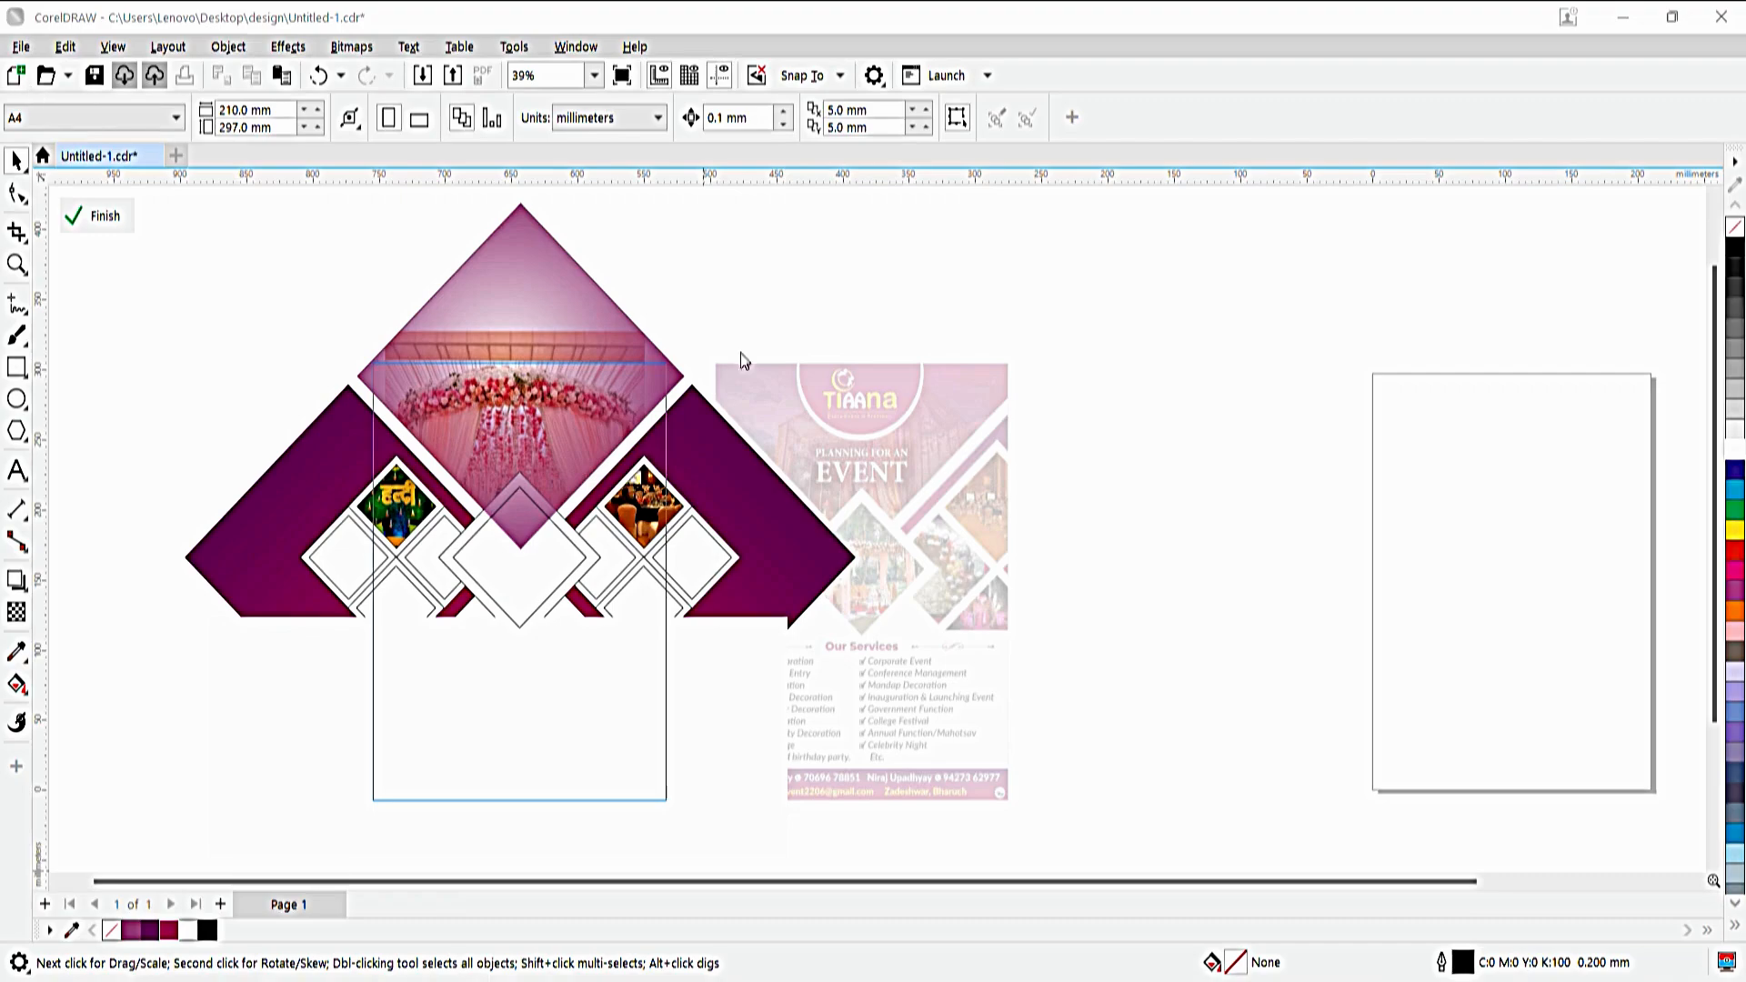
pyautogui.click(800, 980)
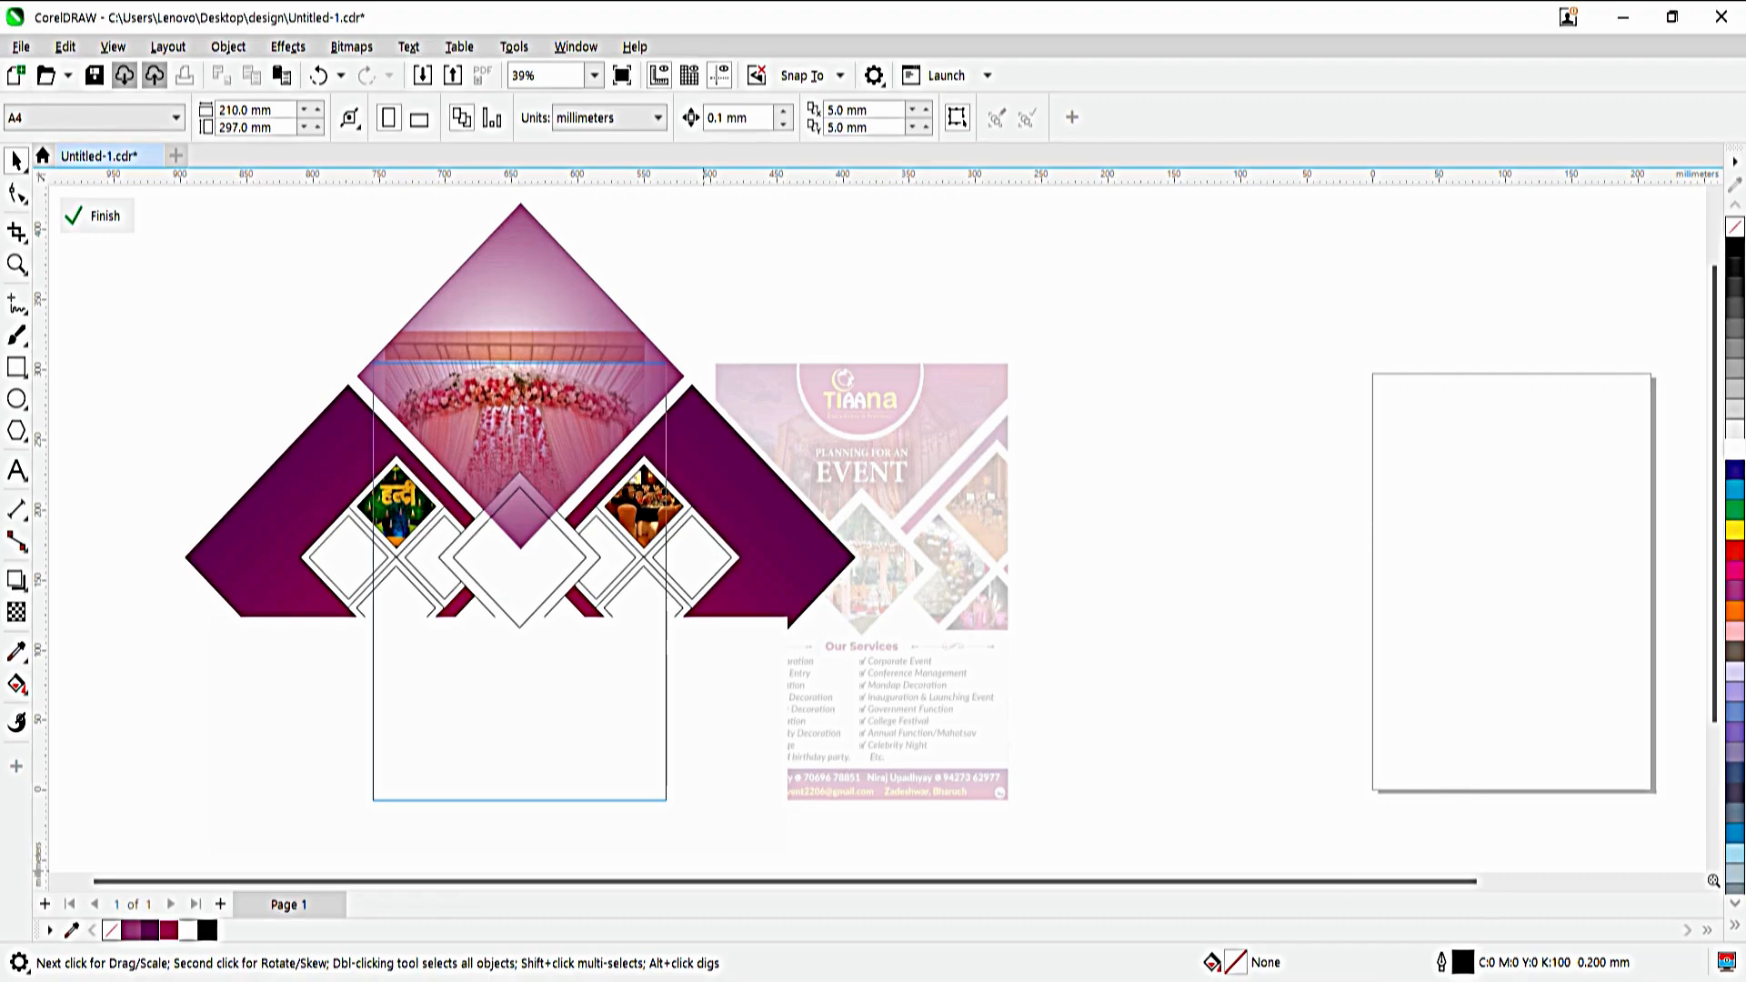
pyautogui.hotkey('ctrl', 'v')
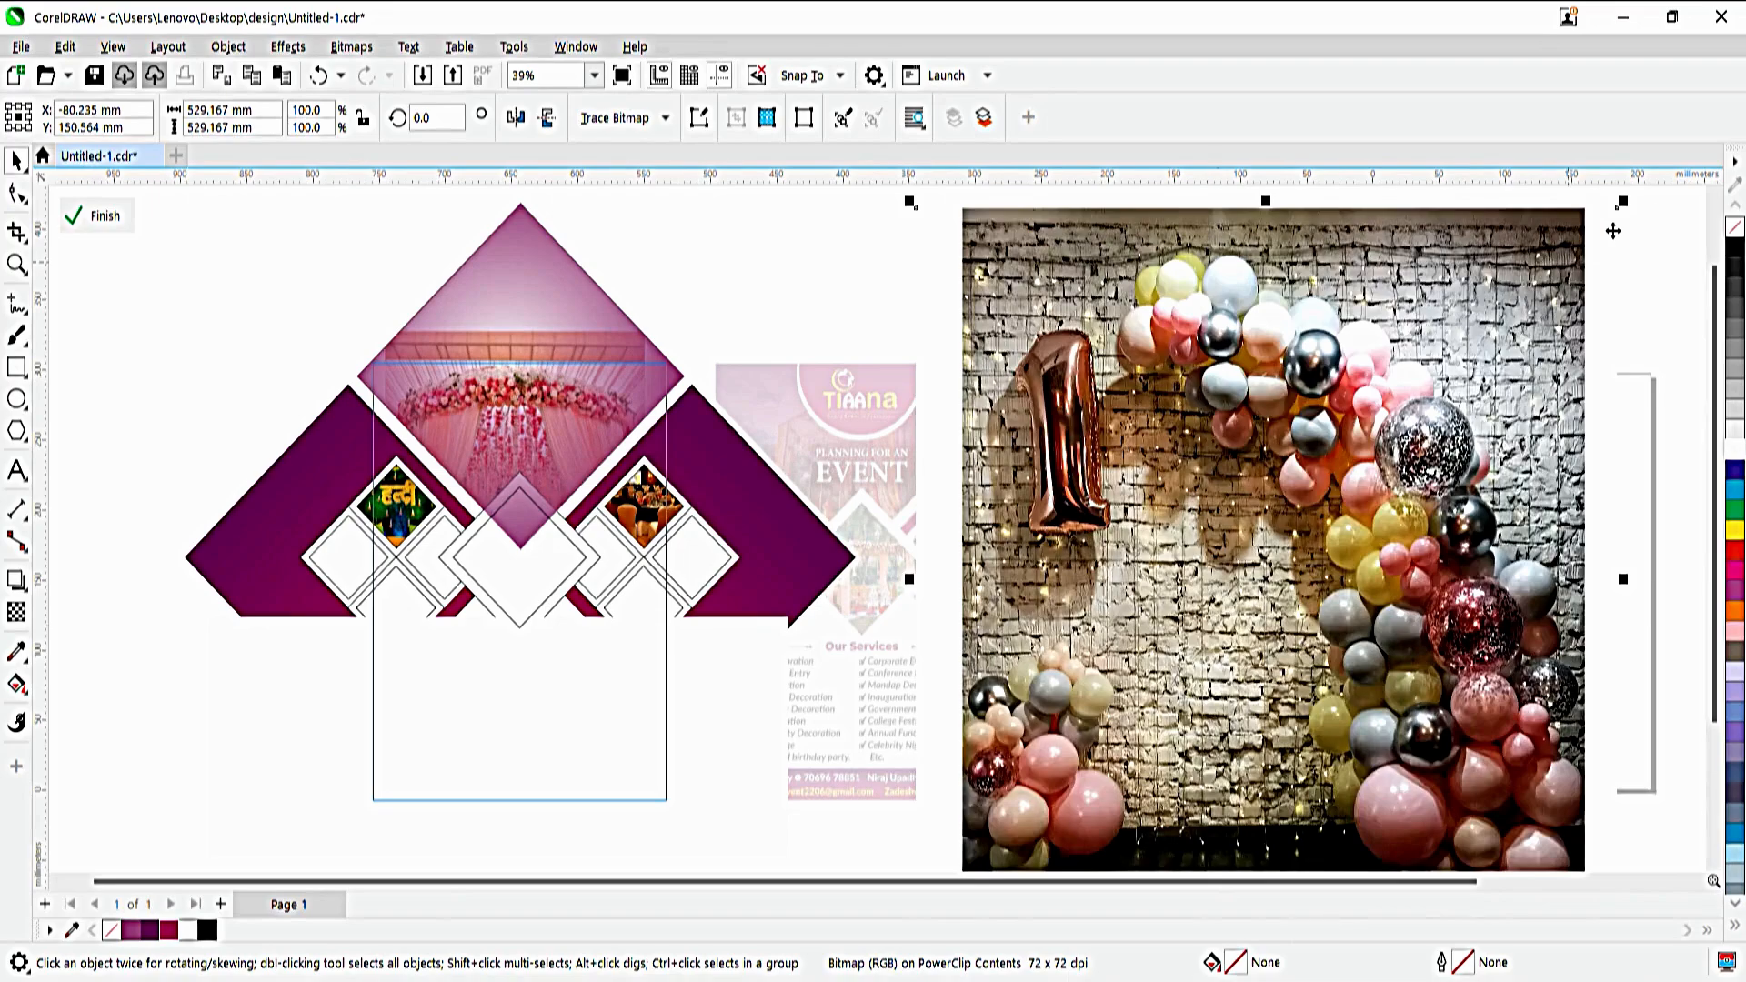
pyautogui.moveTo(1634, 216); pyautogui.dragTo(1327, 500)
pyautogui.moveTo(1260, 571); pyautogui.dragTo(1019, 579)
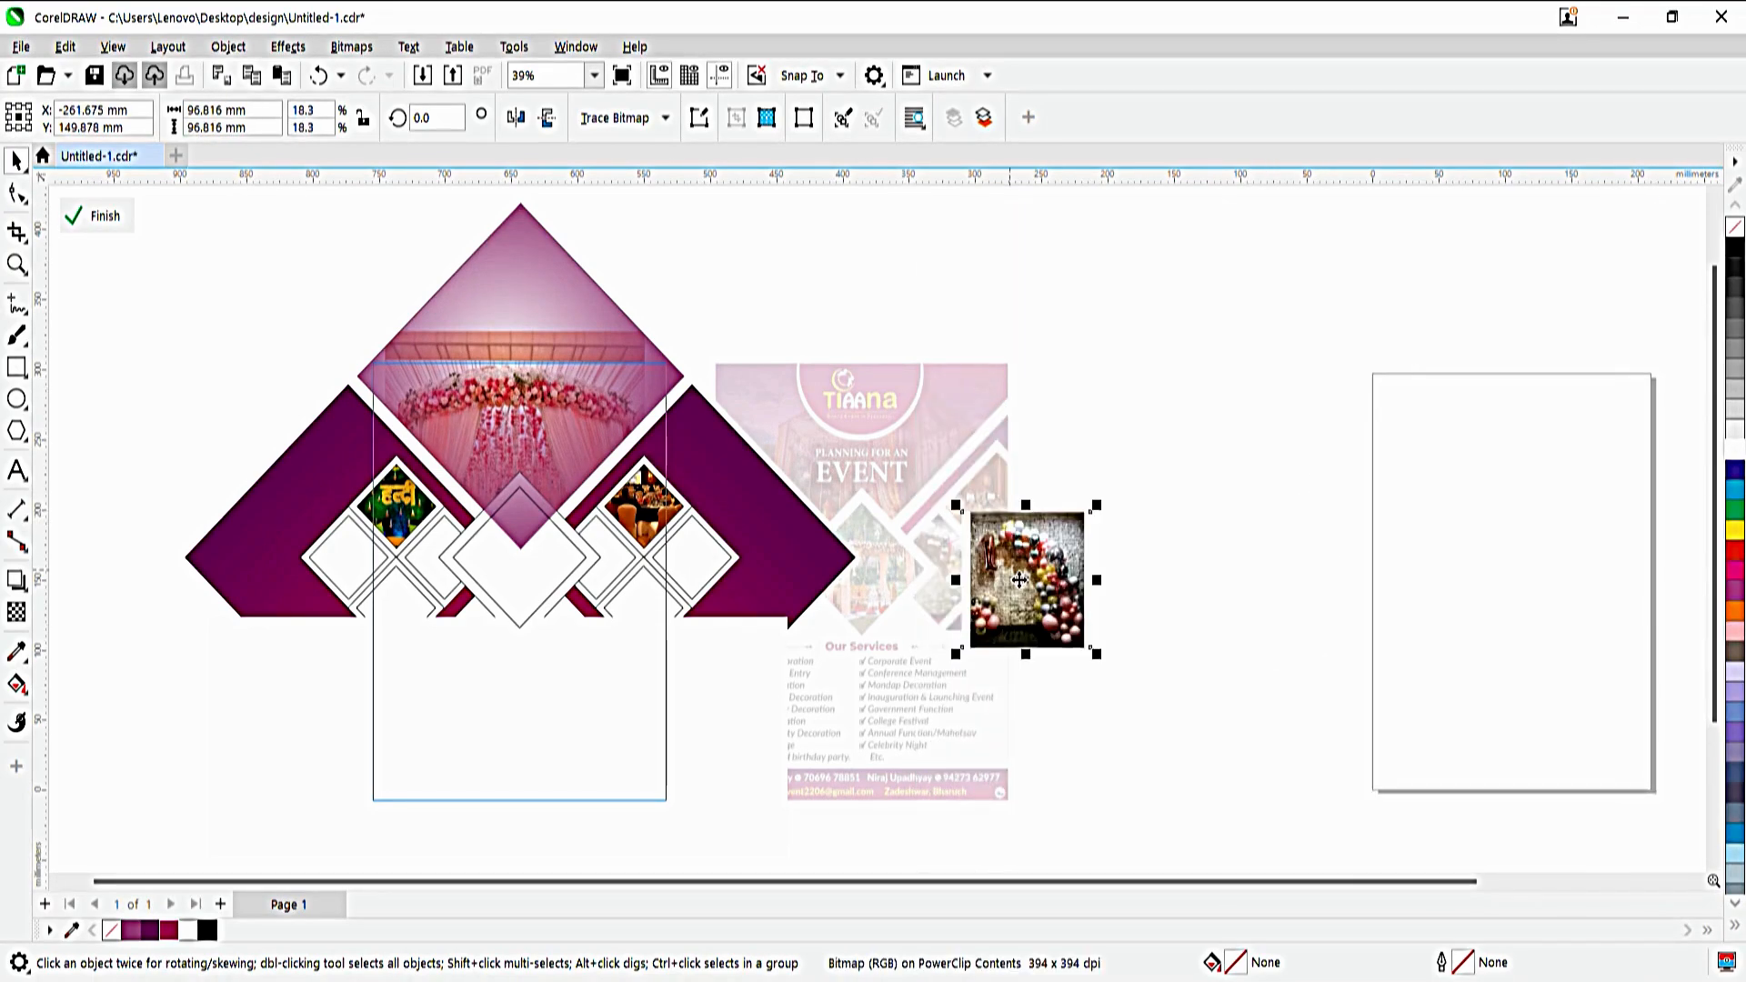
# - Ungroup the right cluster's diamond pair nearest the central diamond, place the balloon photo inside it and finish editing the frame
pyautogui.click(602, 568)
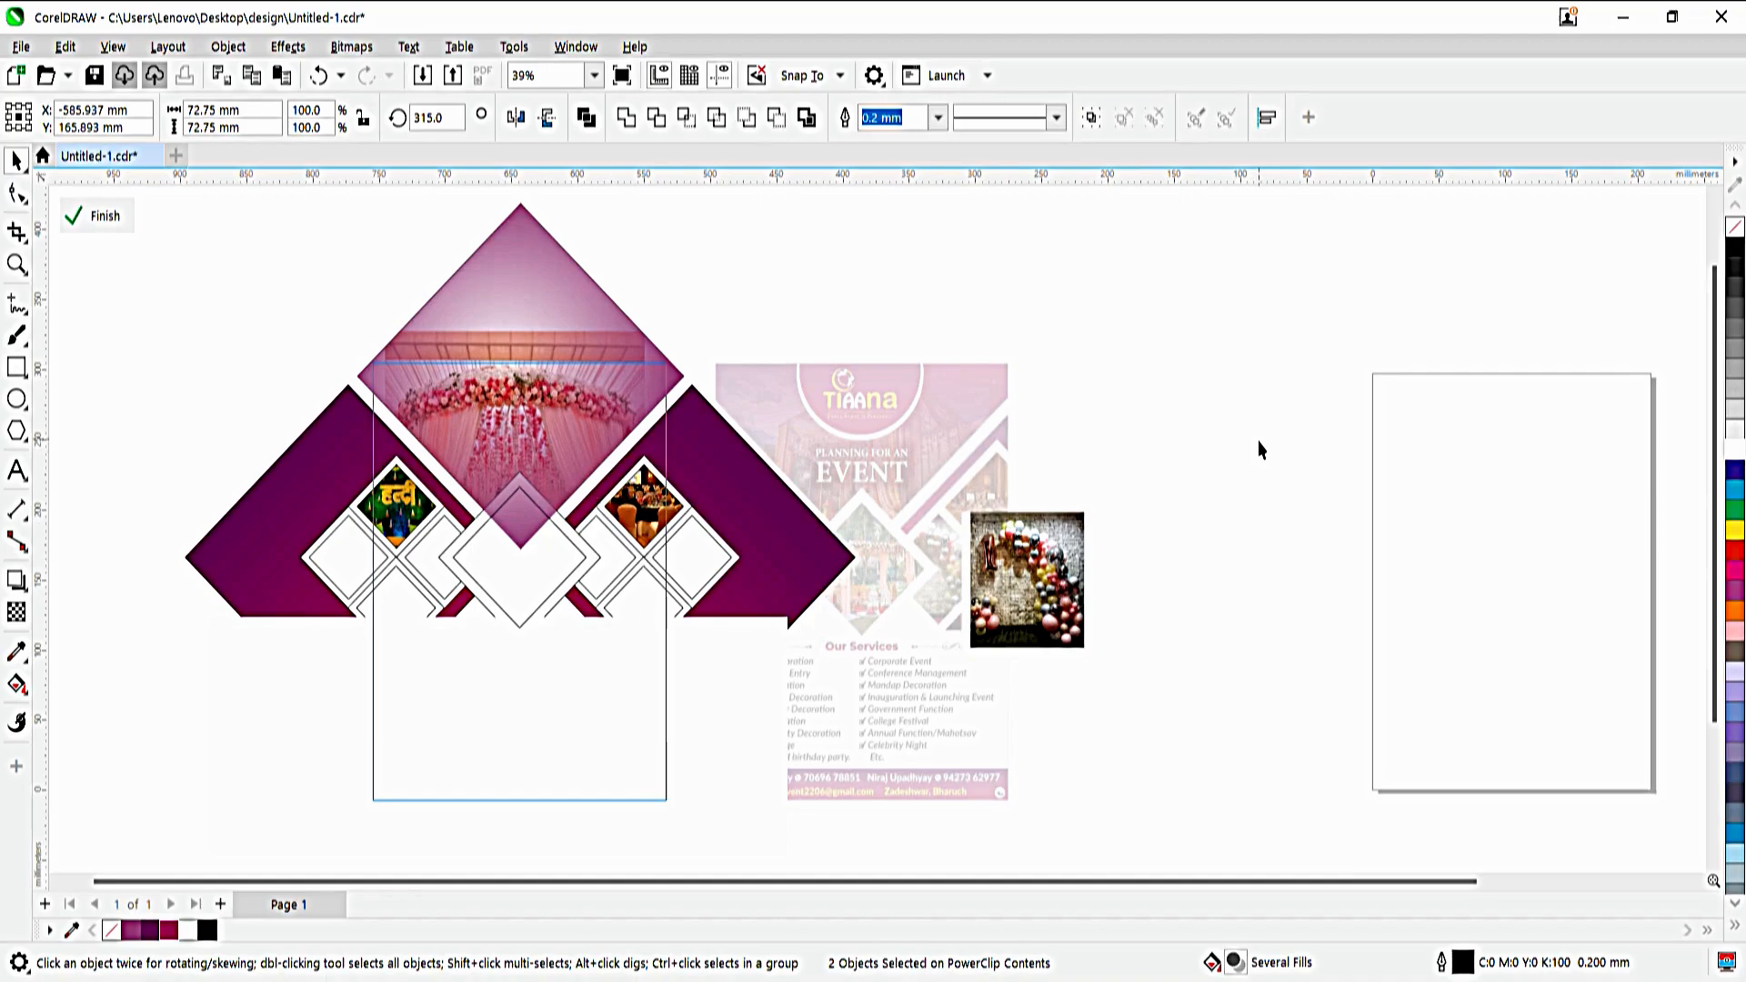
pyautogui.click(1046, 580)
pyautogui.hotkey('alt', 'j')
pyautogui.press('w')
pyautogui.press('p')
pyautogui.click(618, 556)
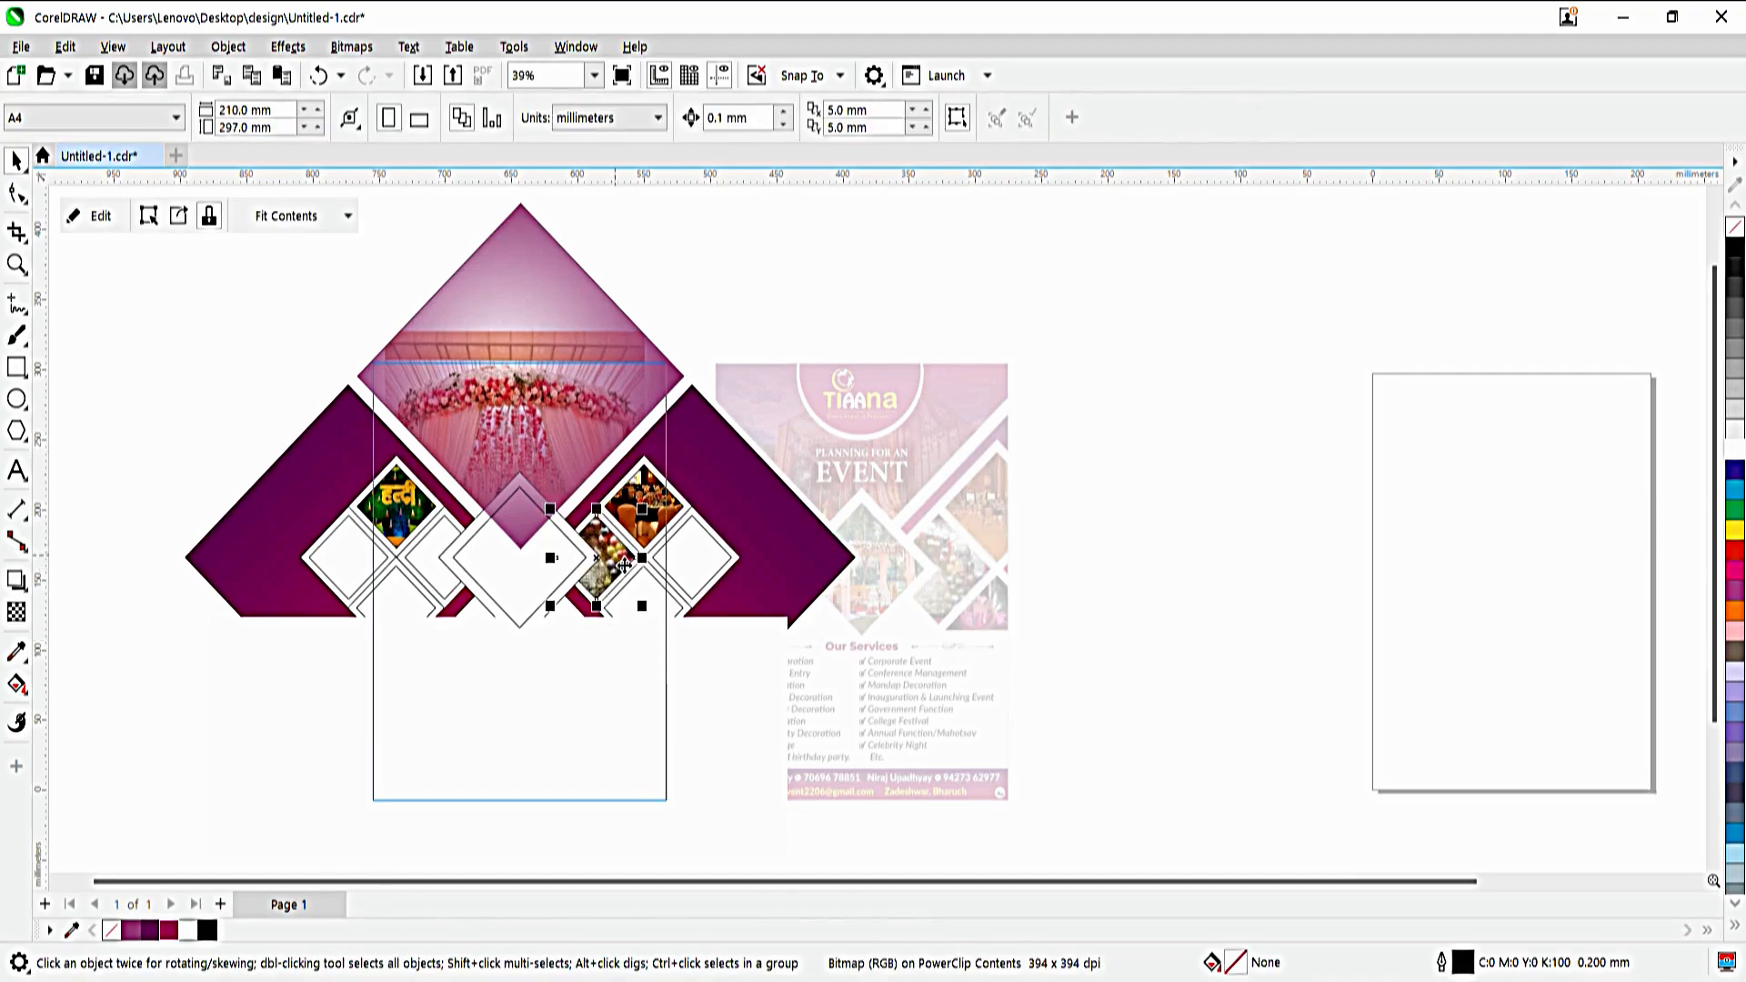
pyautogui.click(1164, 577)
pyautogui.click(1009, 979)
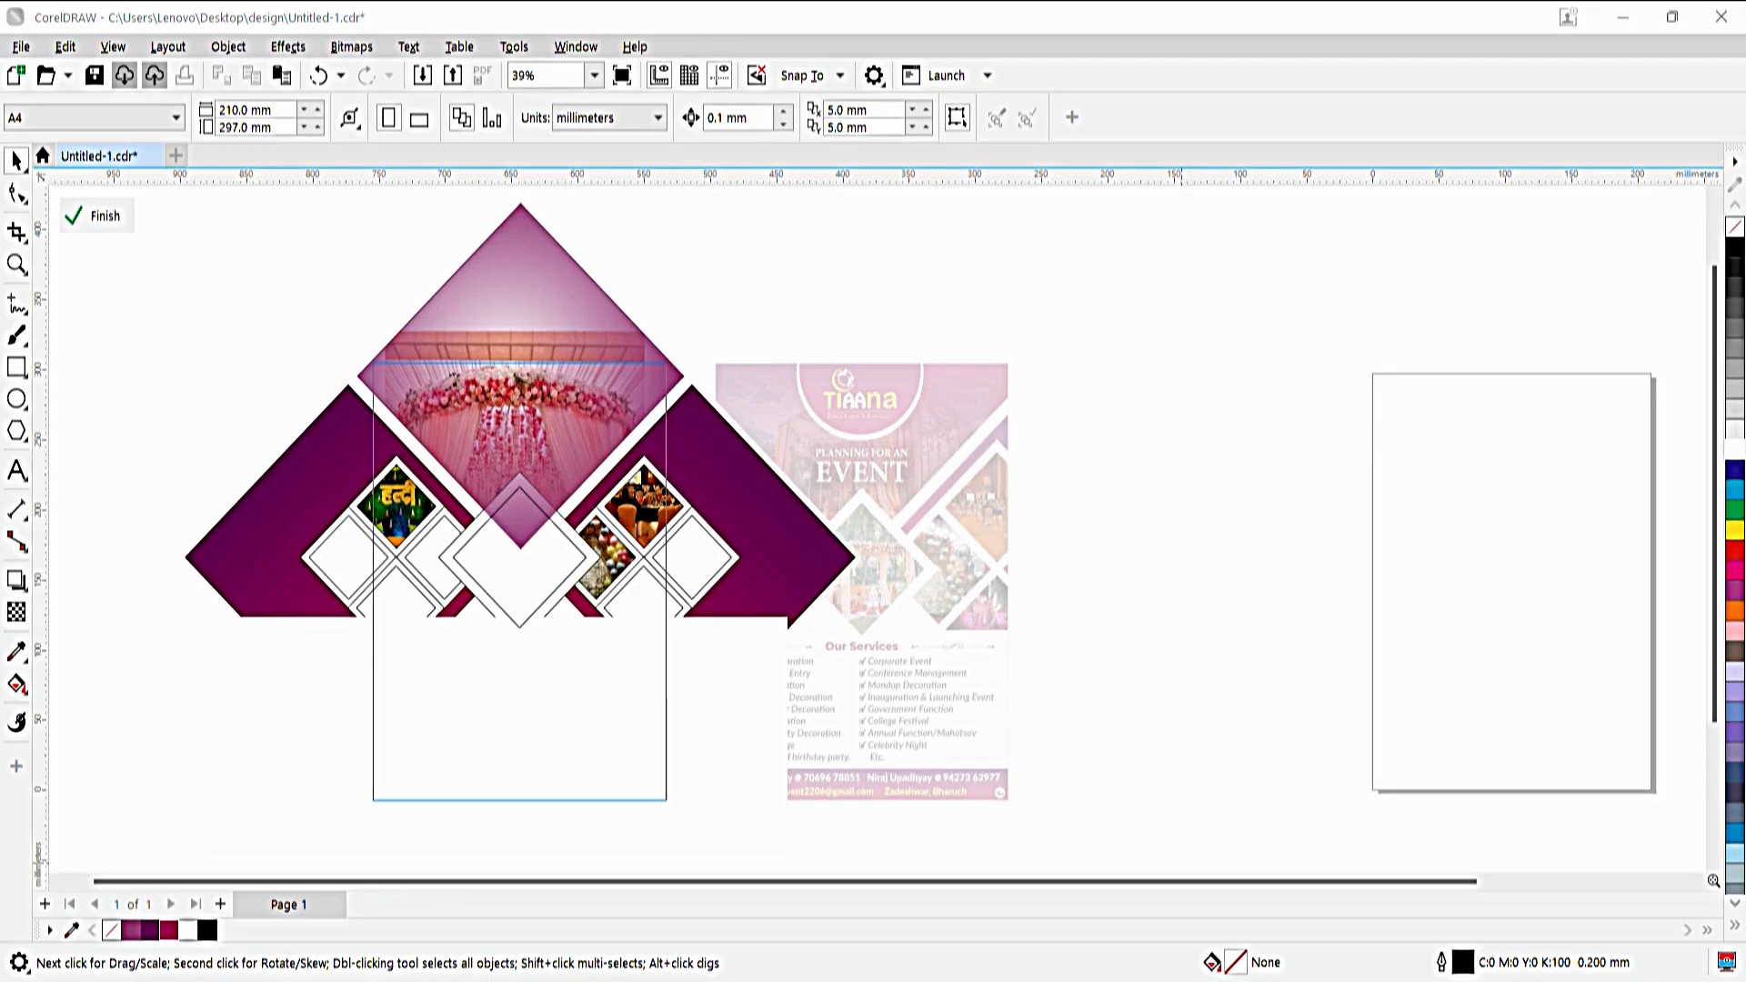
pyautogui.click(1235, 977)
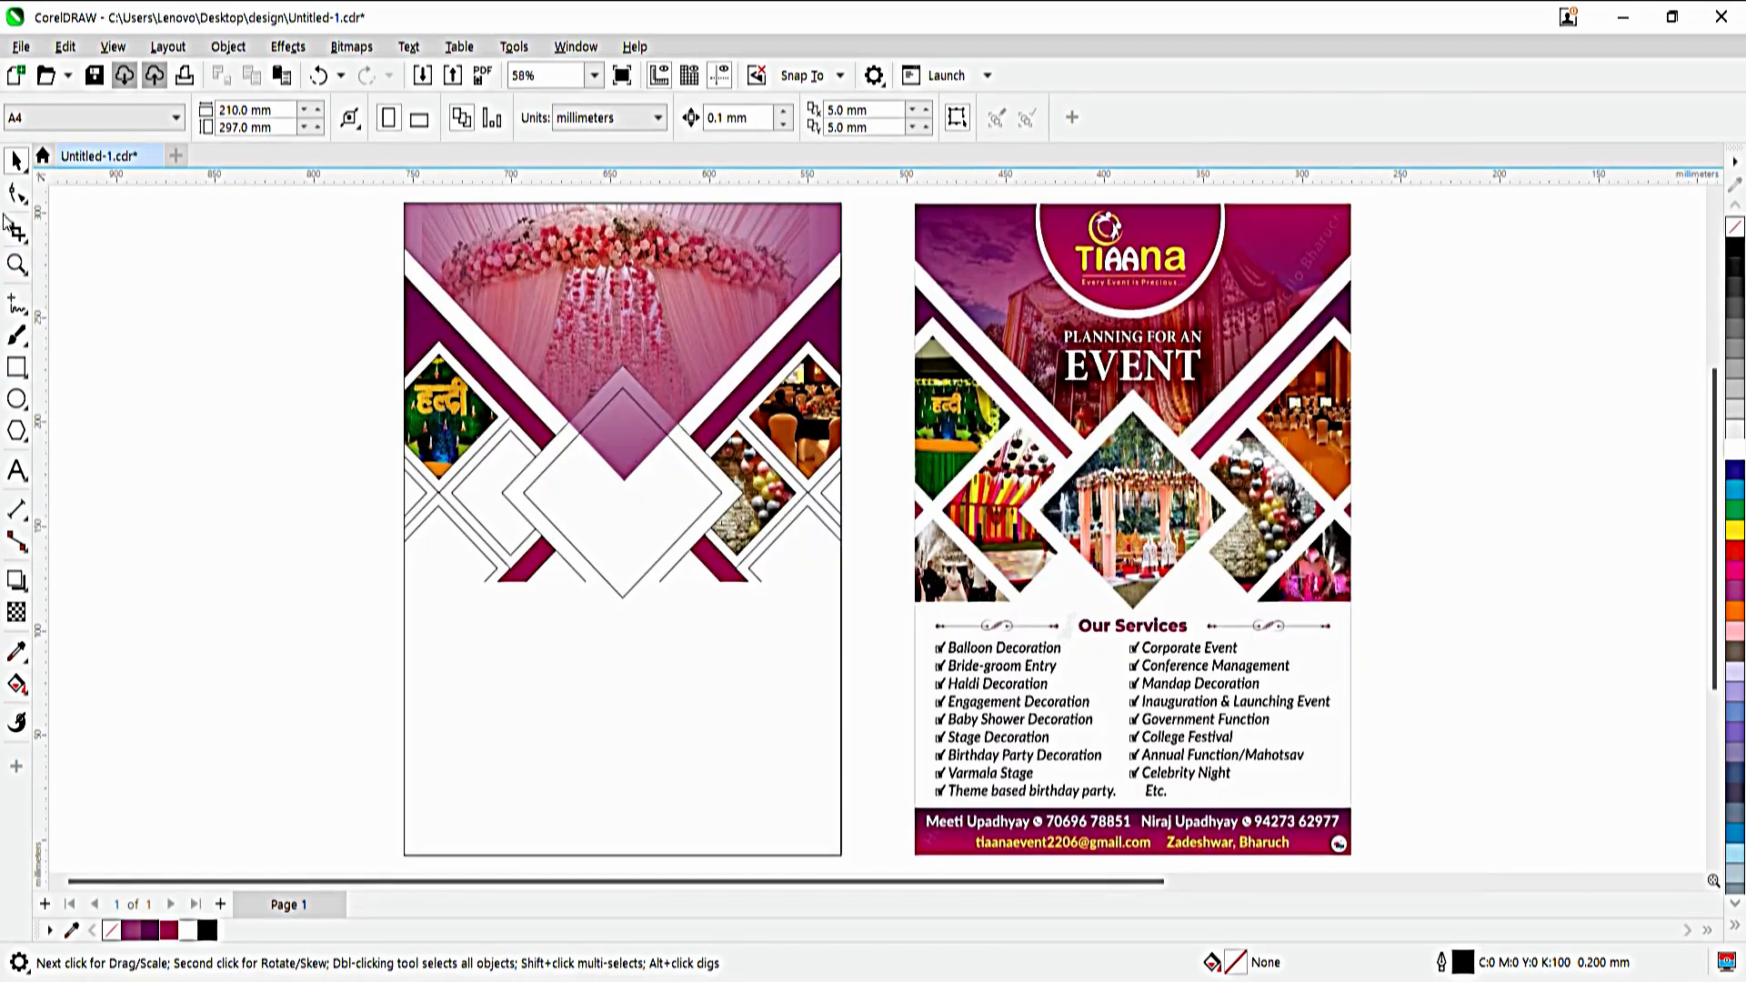
# - Try to crop the reference poster to its striped tent photo, and undo the crop
pyautogui.click(17, 231)
pyautogui.moveTo(936, 444); pyautogui.dragTo(1100, 596)
pyautogui.doubleClick(1033, 527)
pyautogui.hotkey('ctrl', 'z')
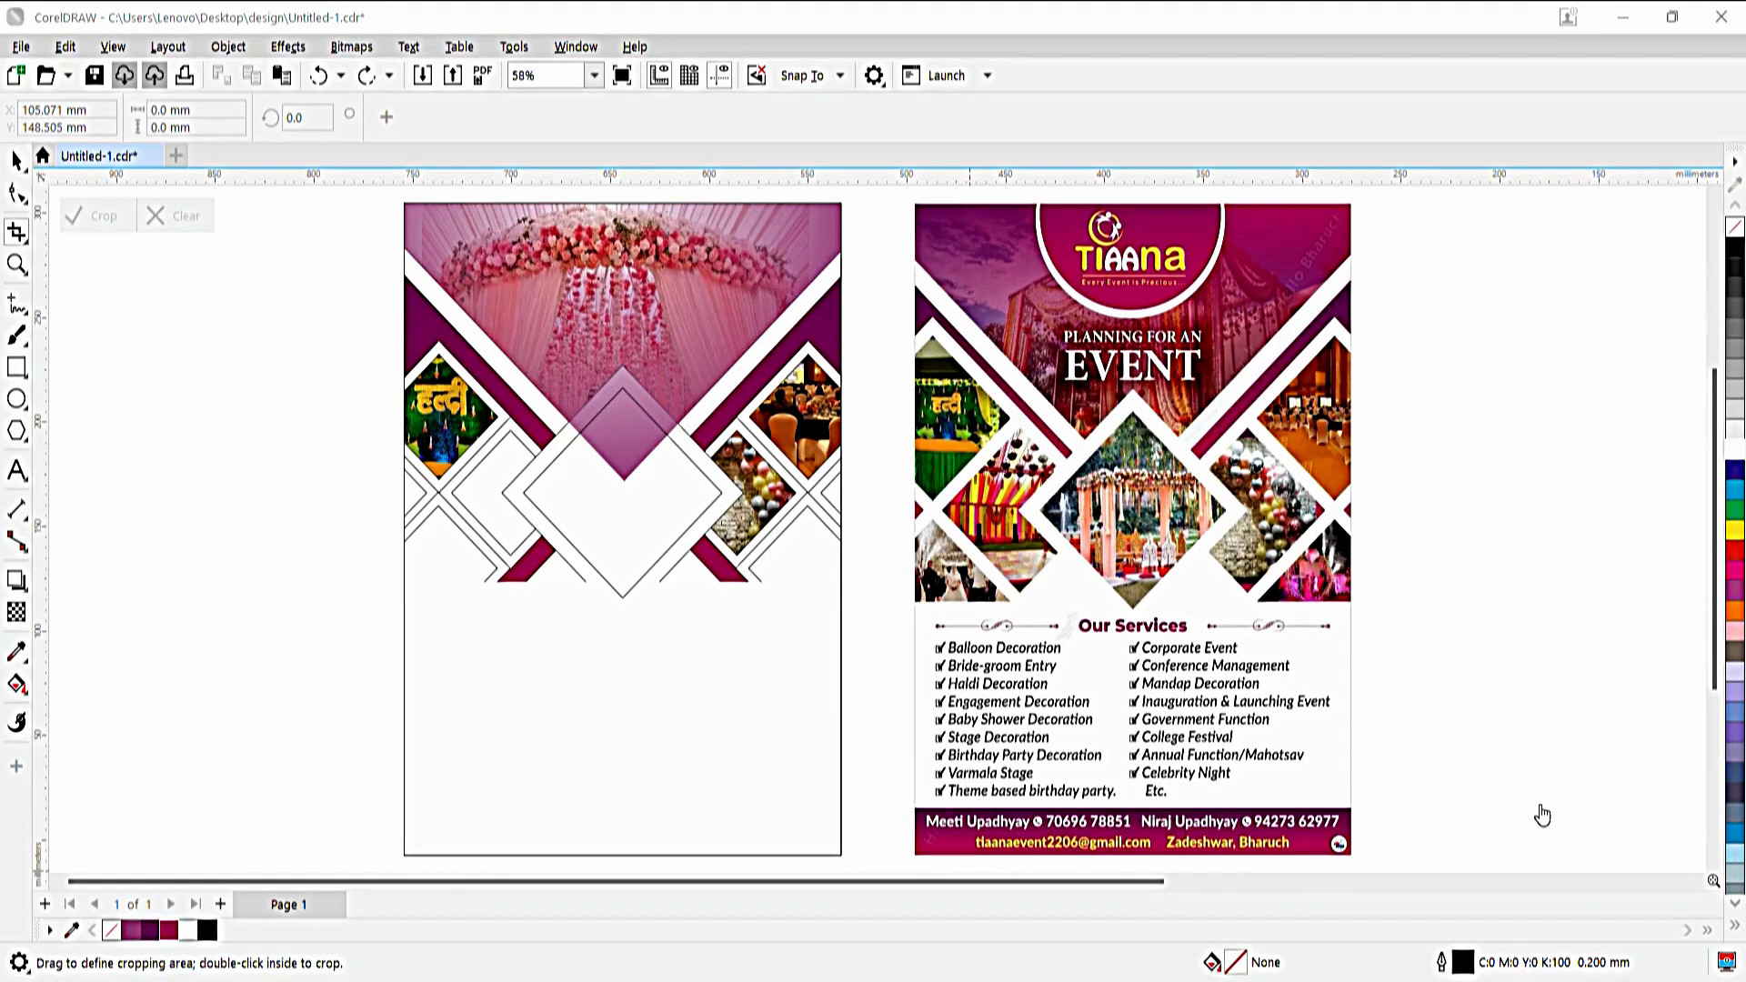
# - Paste the copied striped tent photo into the poster frame's contents and move it near the diamonds
pyautogui.click(750, 589)
pyautogui.press('space')
pyautogui.keyDown('ctrl'); pyautogui.click(739, 553); pyautogui.keyUp('ctrl')
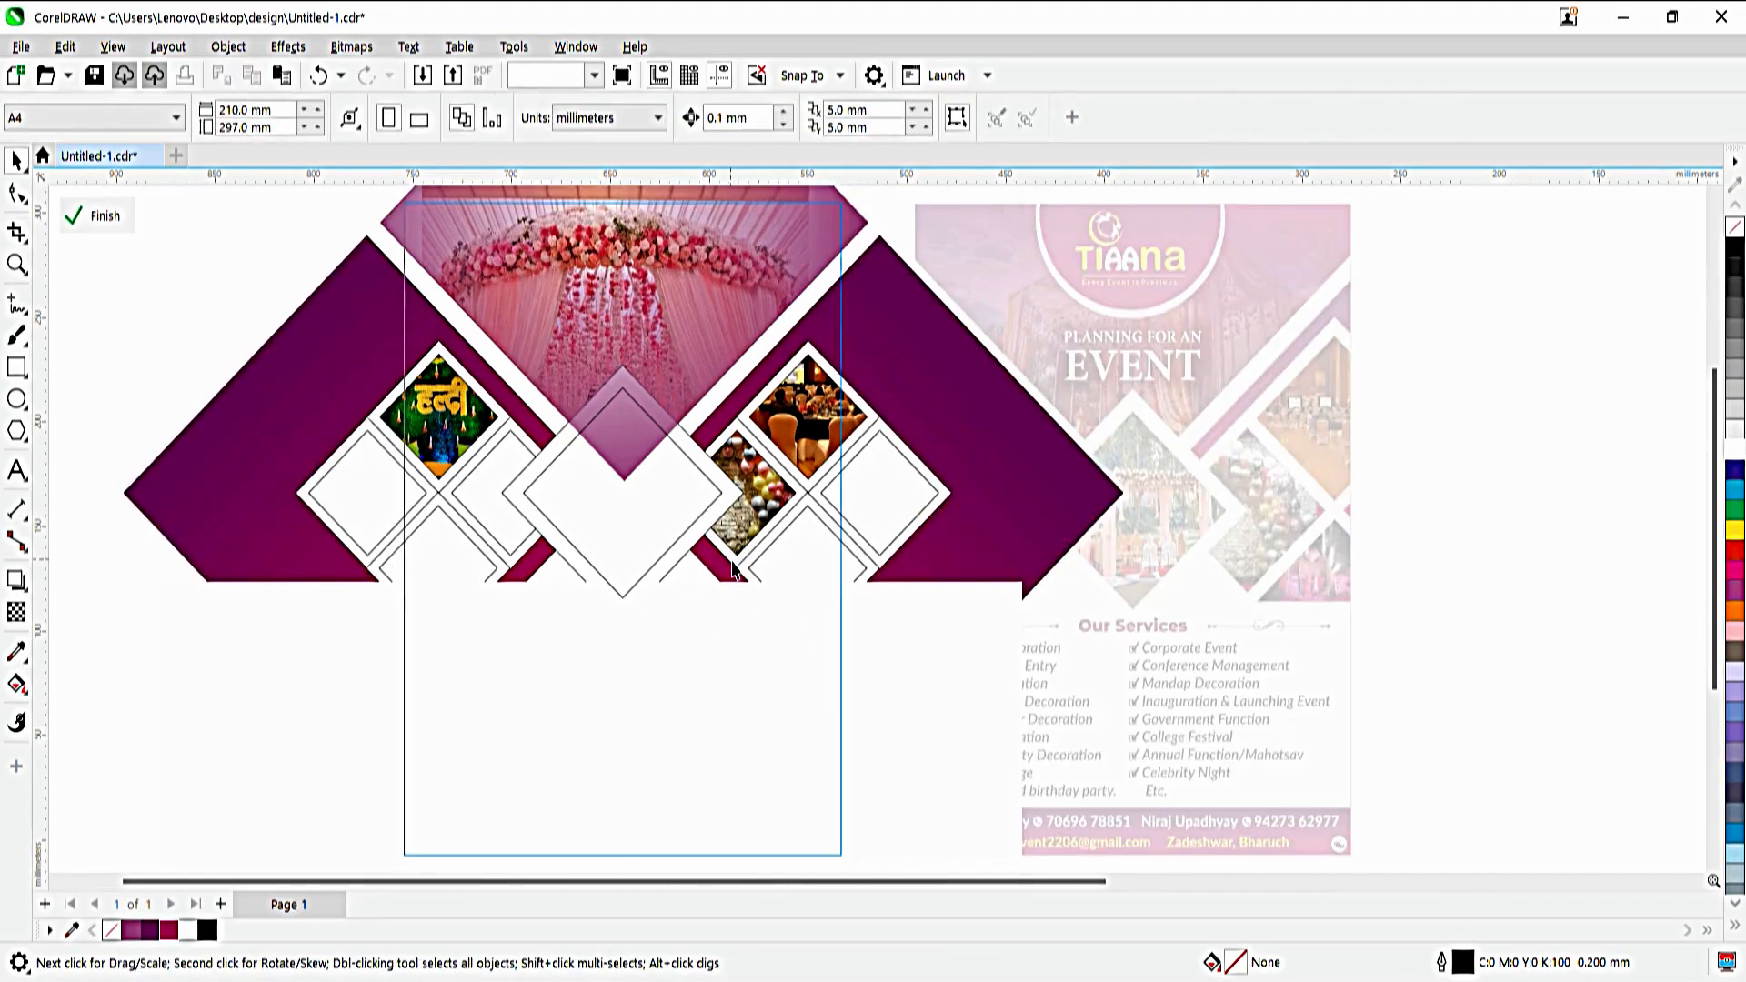
pyautogui.hotkey('ctrl', 'v')
pyautogui.press('F4')
pyautogui.moveTo(1349, 557); pyautogui.dragTo(648, 559)
# - Ungroup the left cluster's diamond pair nearest the central diamond, place the tent photo inside and scale it down to suit
pyautogui.click(386, 557)
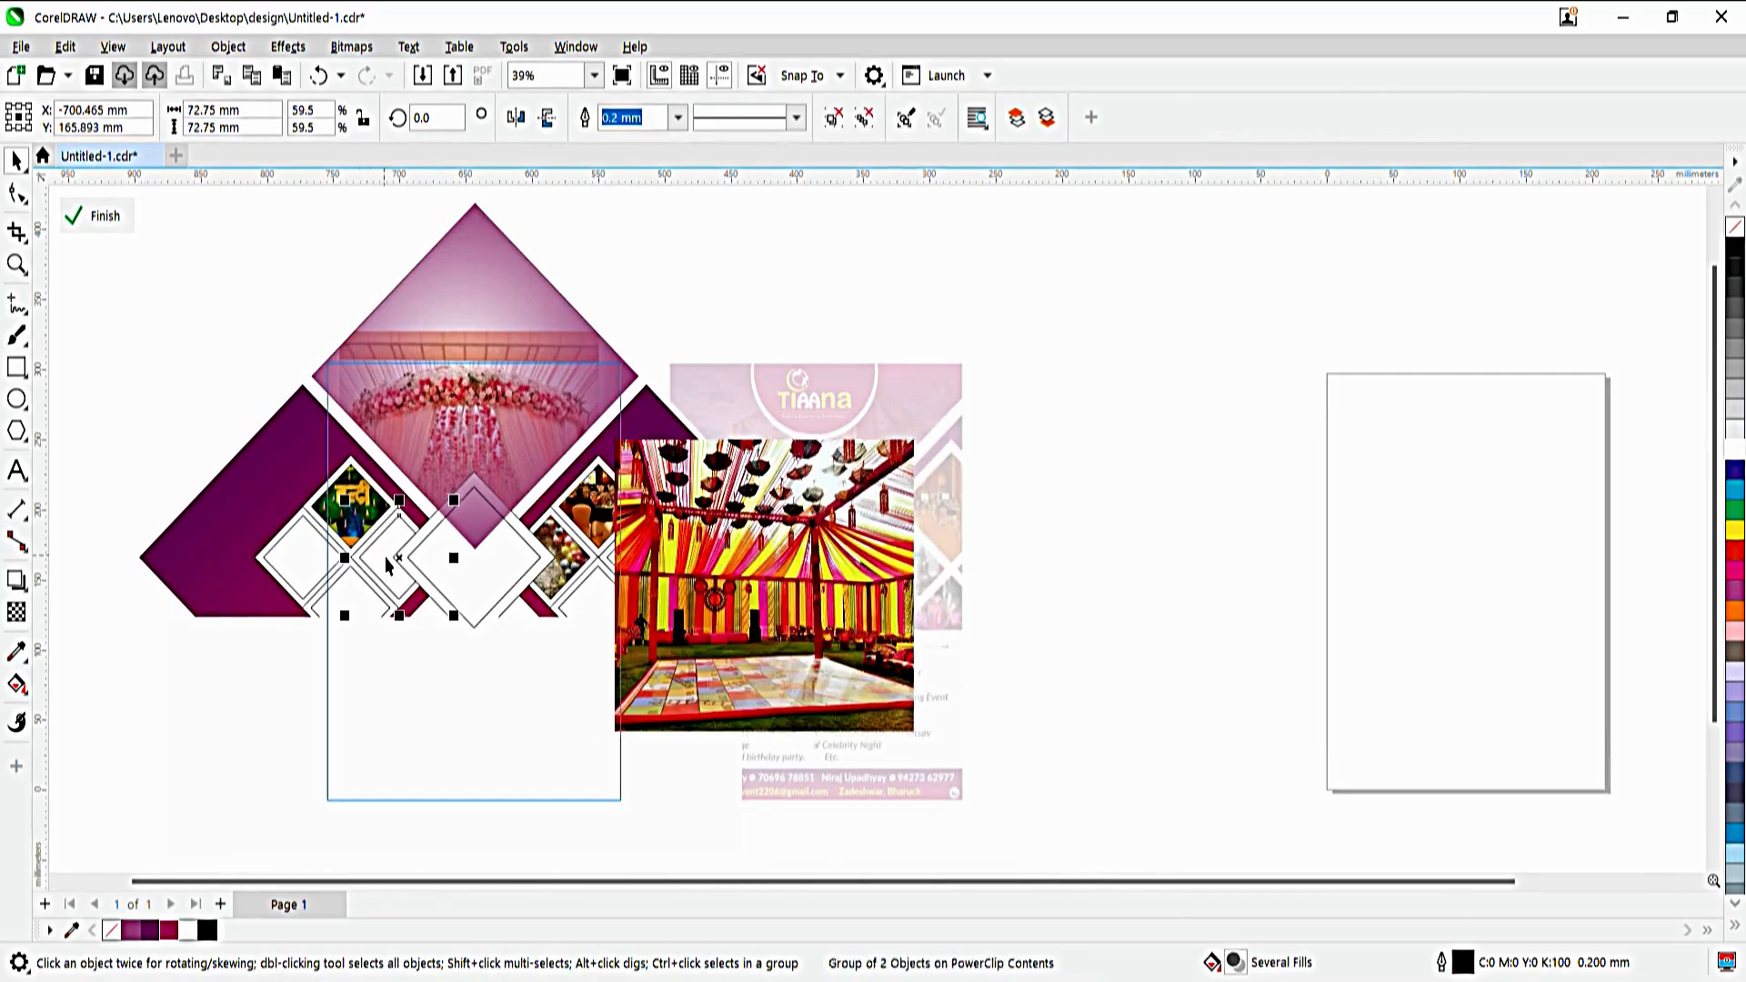
pyautogui.hotkey('ctrl', 'u')
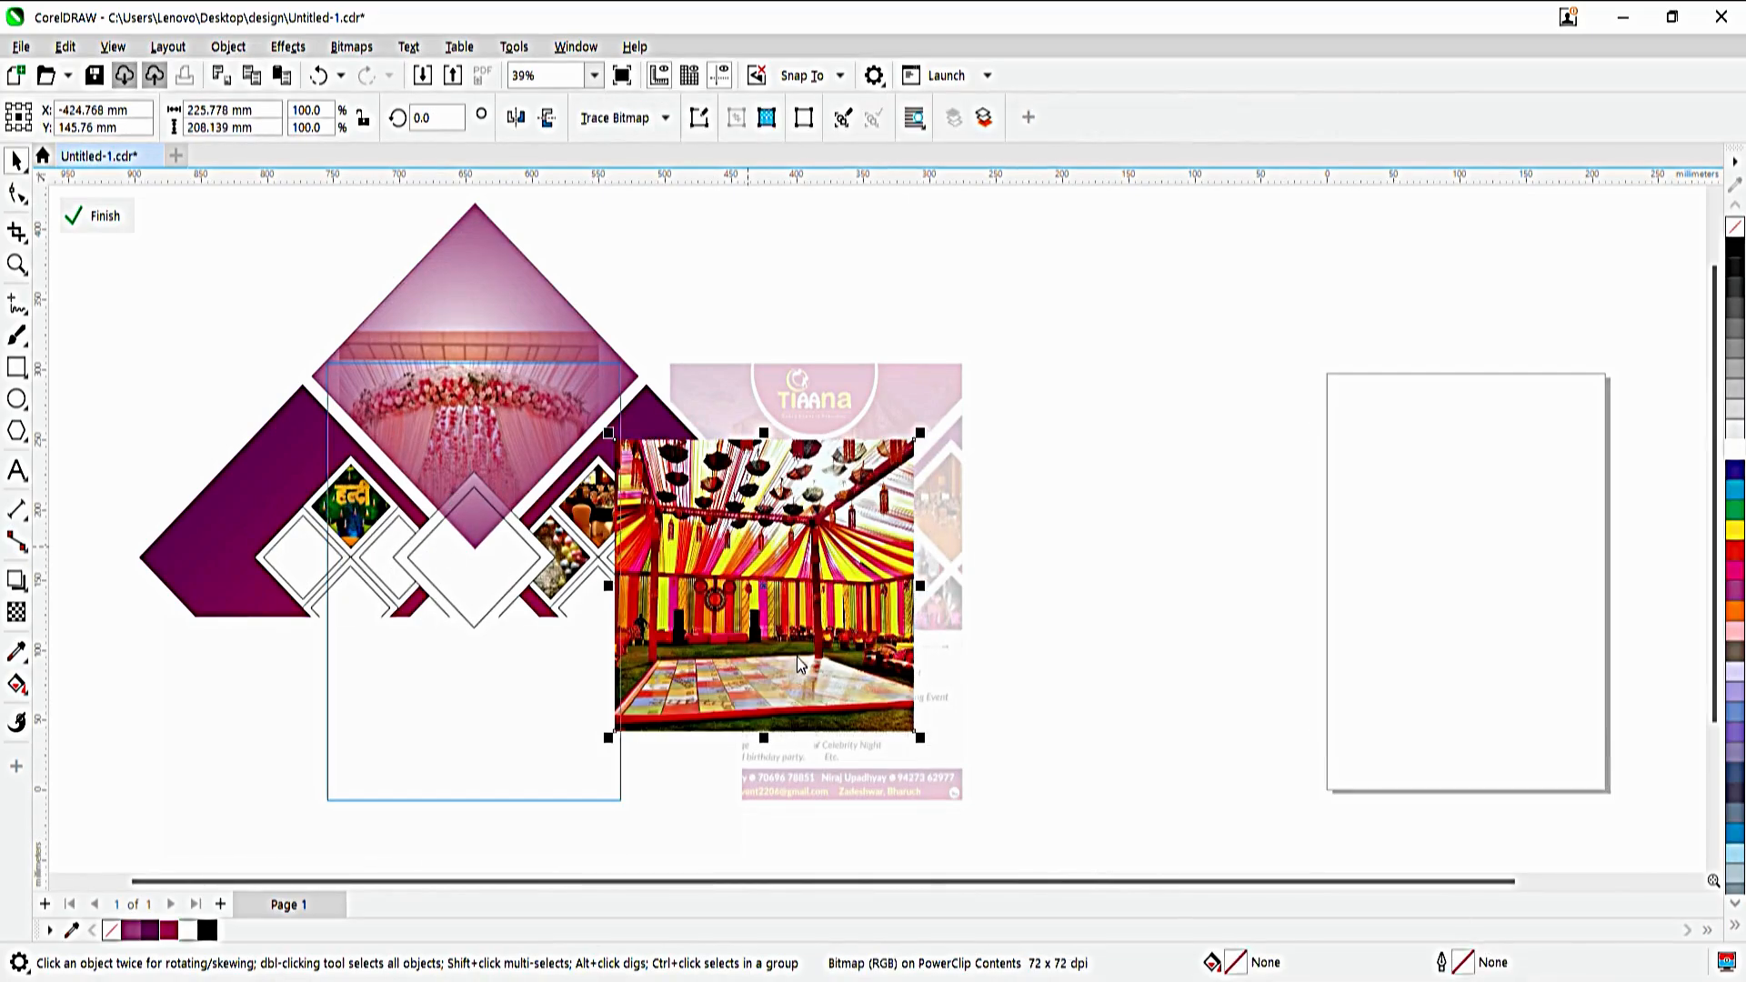
pyautogui.moveTo(799, 664); pyautogui.dragTo(439, 641)
pyautogui.moveTo(560, 715); pyautogui.dragTo(456, 643)
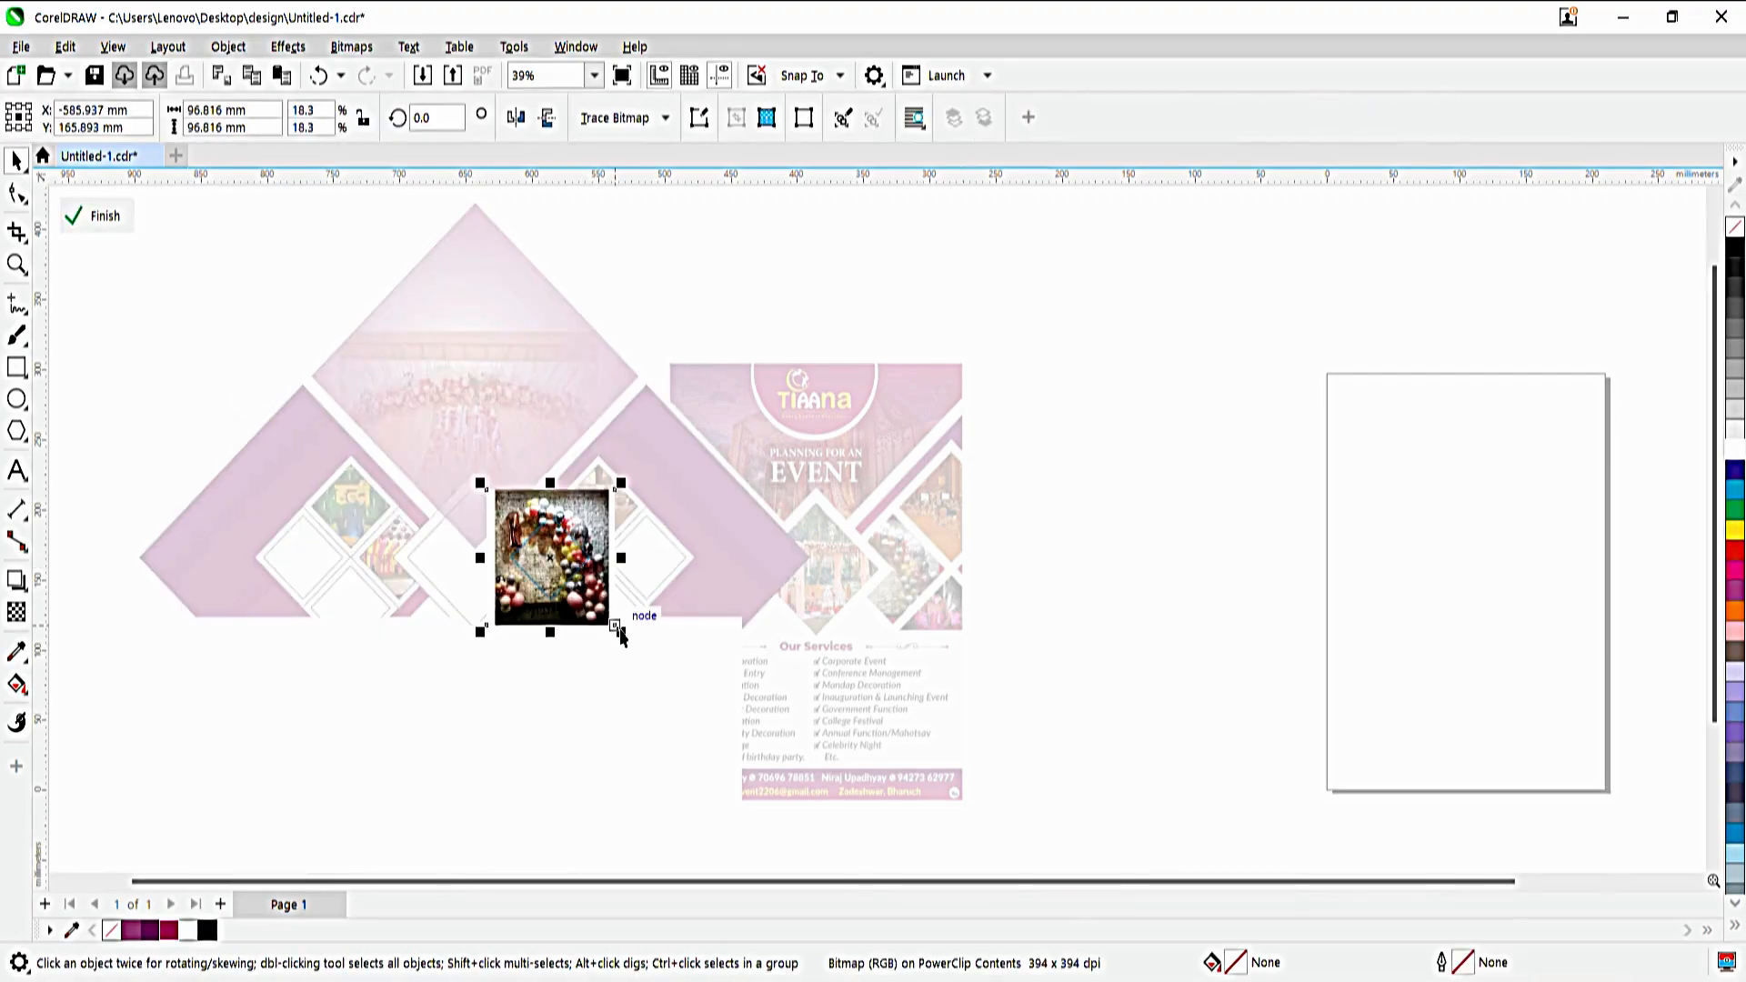
# - Scale the balloon photo inside its diamond down to about 61 mm wide and finish editing the frame contents
pyautogui.moveTo(624, 615); pyautogui.dragTo(553, 602)
pyautogui.keyDown('ctrl'); pyautogui.click(1148, 564); pyautogui.keyUp('ctrl')
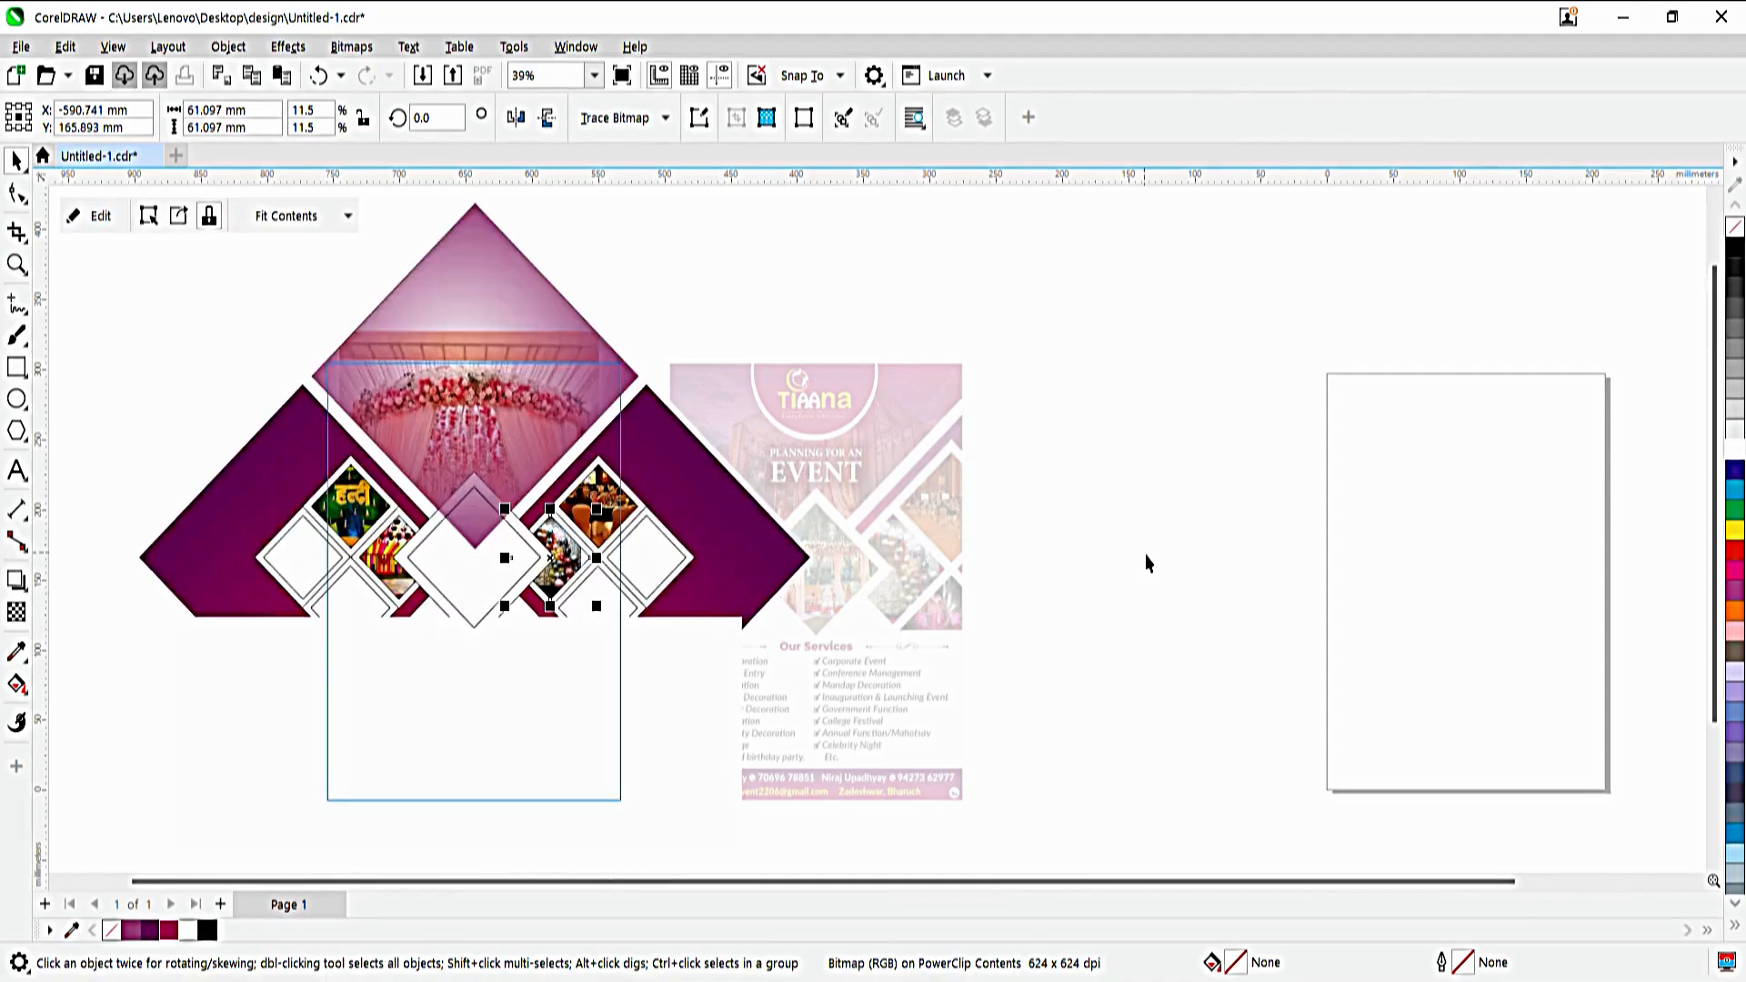
pyautogui.press('F4')
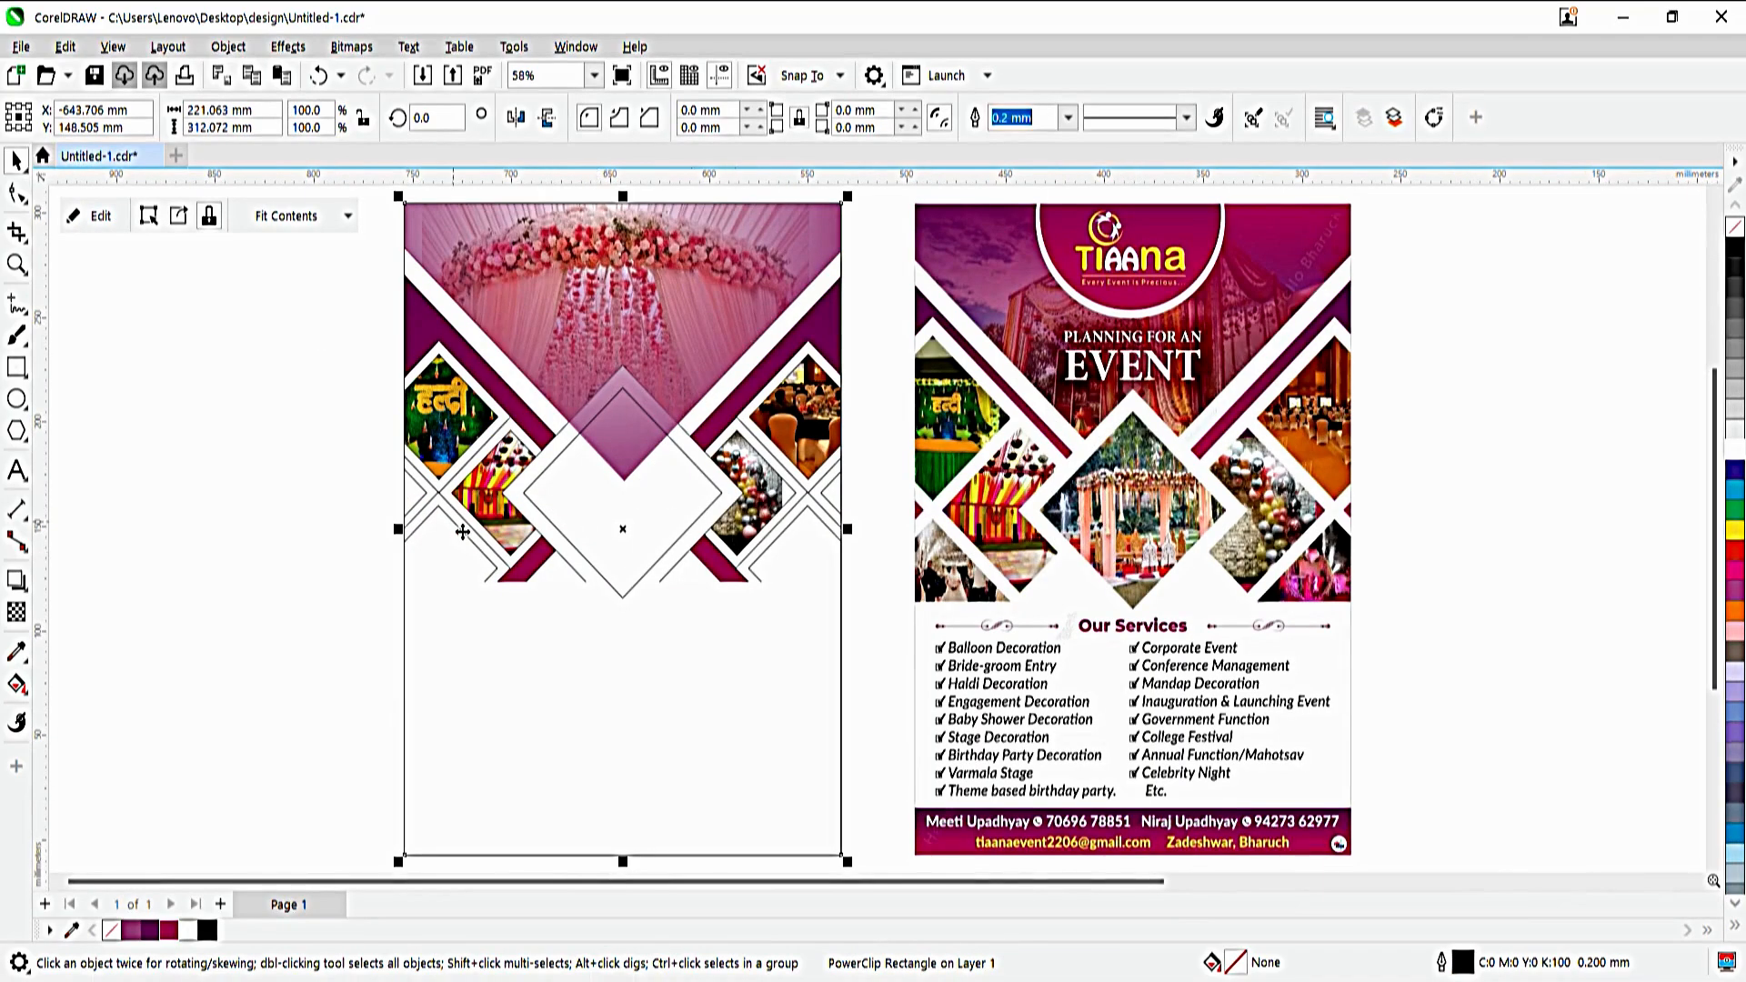
# - Paste the copied floral mandap photo onto the canvas and move it next to the poster frame's central diamond
pyautogui.click(279, 491)
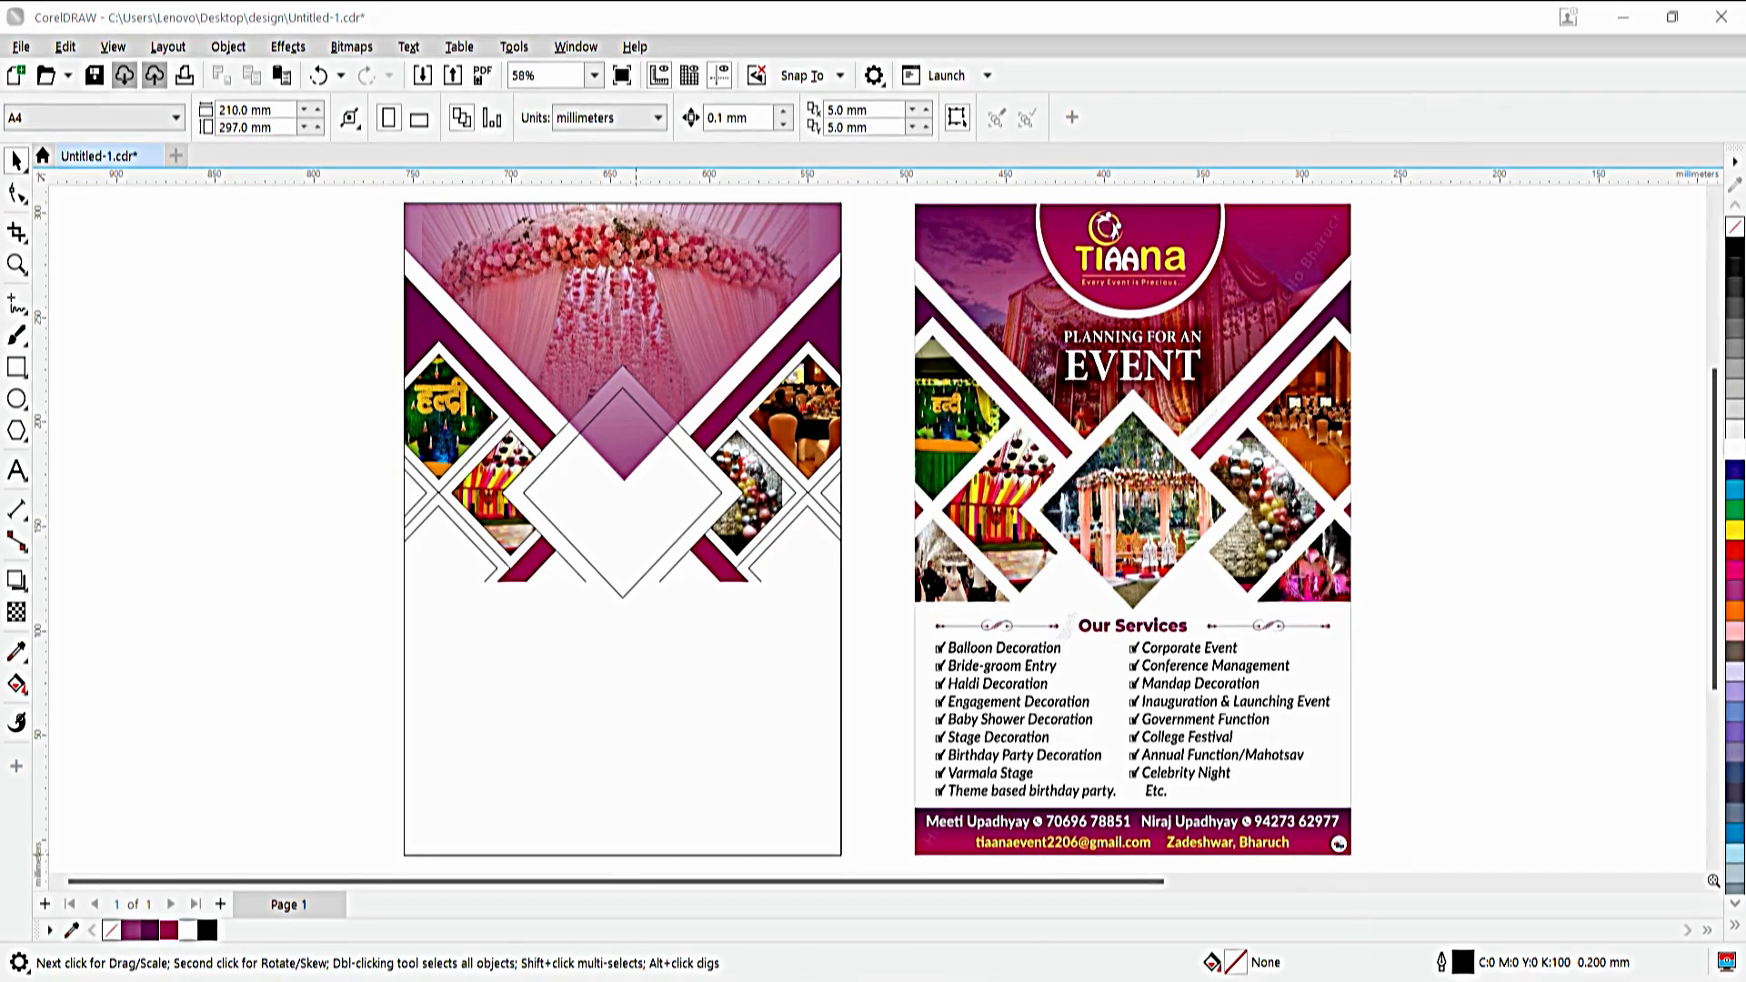
pyautogui.hotkey('ctrl', 'v')
pyautogui.press('F4')
pyautogui.moveTo(1216, 457); pyautogui.dragTo(459, 411)
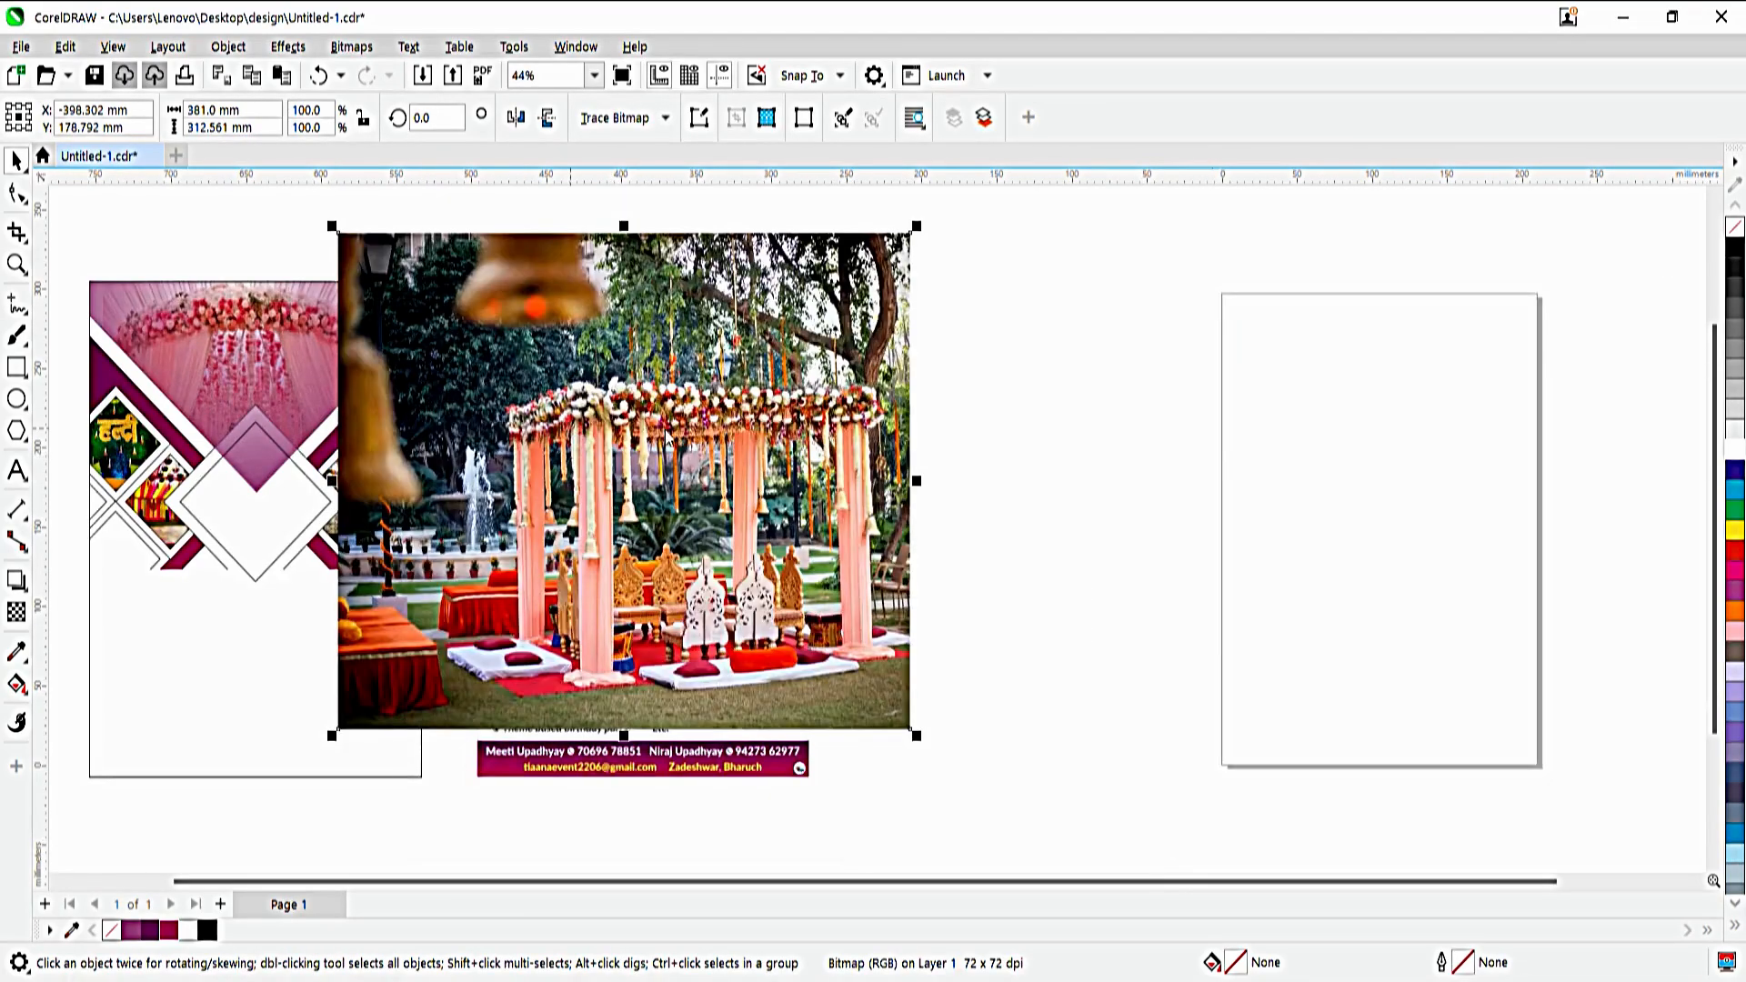
# - Move the mandap photo into the poster frame's contents, scaled down to about 123 mm wide, and clip it inside the central diamond
pyautogui.click(222, 670)
pyautogui.press('F4')
pyautogui.doubleClick(795, 573)
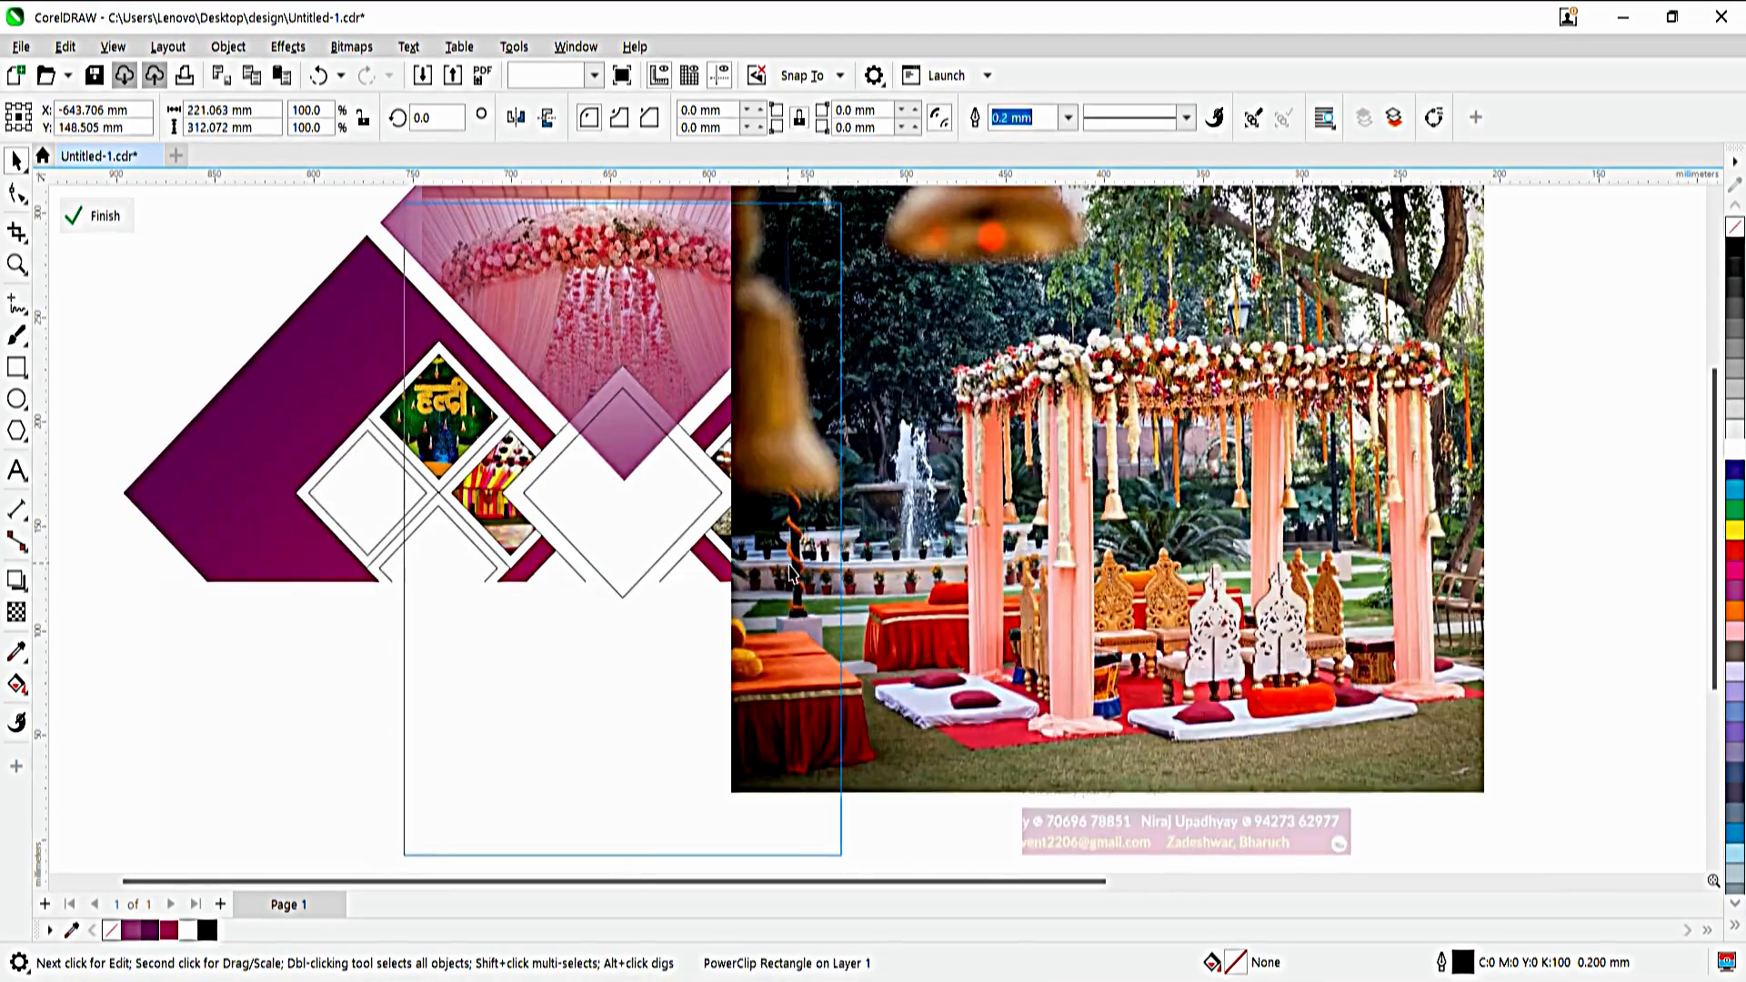
pyautogui.click(822, 557)
pyautogui.moveTo(1491, 800); pyautogui.dragTo(1237, 579)
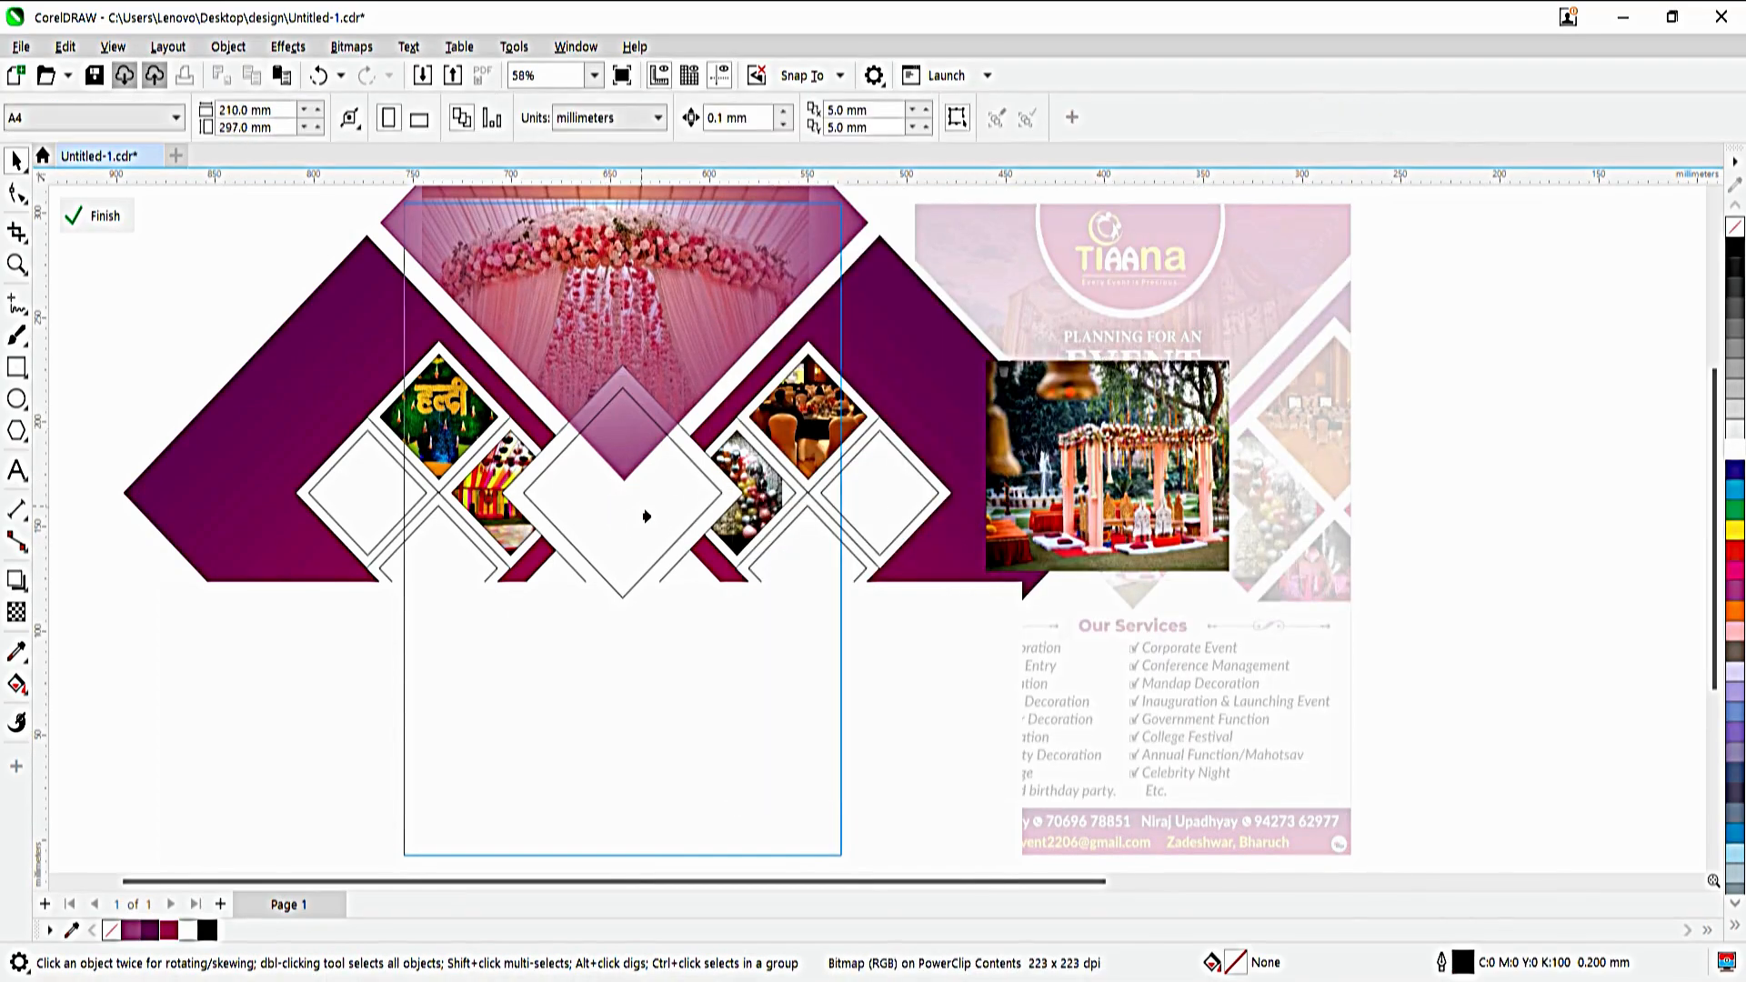
pyautogui.click(642, 514)
pyautogui.doubleClick(650, 508)
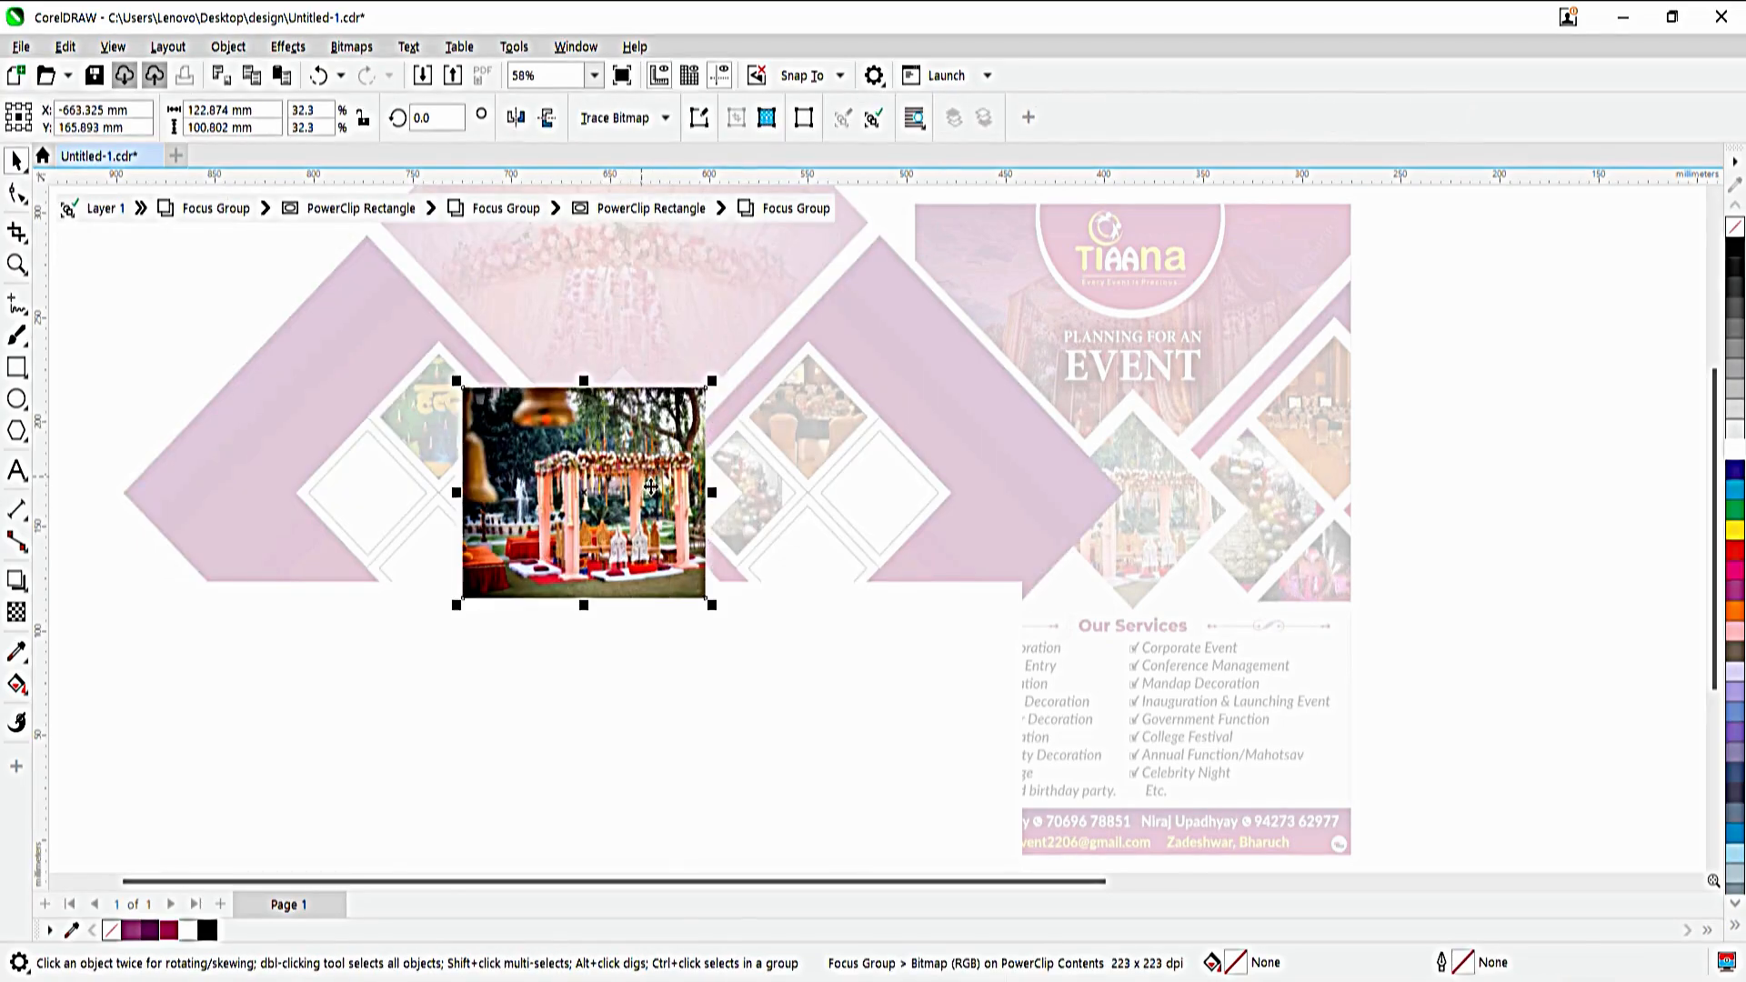
# - Centre the mandap photo within the central diamond and finish editing the diamond and the poster frame contents
pyautogui.keyDown('ctrl'); pyautogui.click(1361, 434); pyautogui.keyUp('ctrl')
pyautogui.keyDown('ctrl'); pyautogui.click(1392, 431); pyautogui.keyUp('ctrl')
pyautogui.keyDown('ctrl'); pyautogui.click(656, 548); pyautogui.keyUp('ctrl')
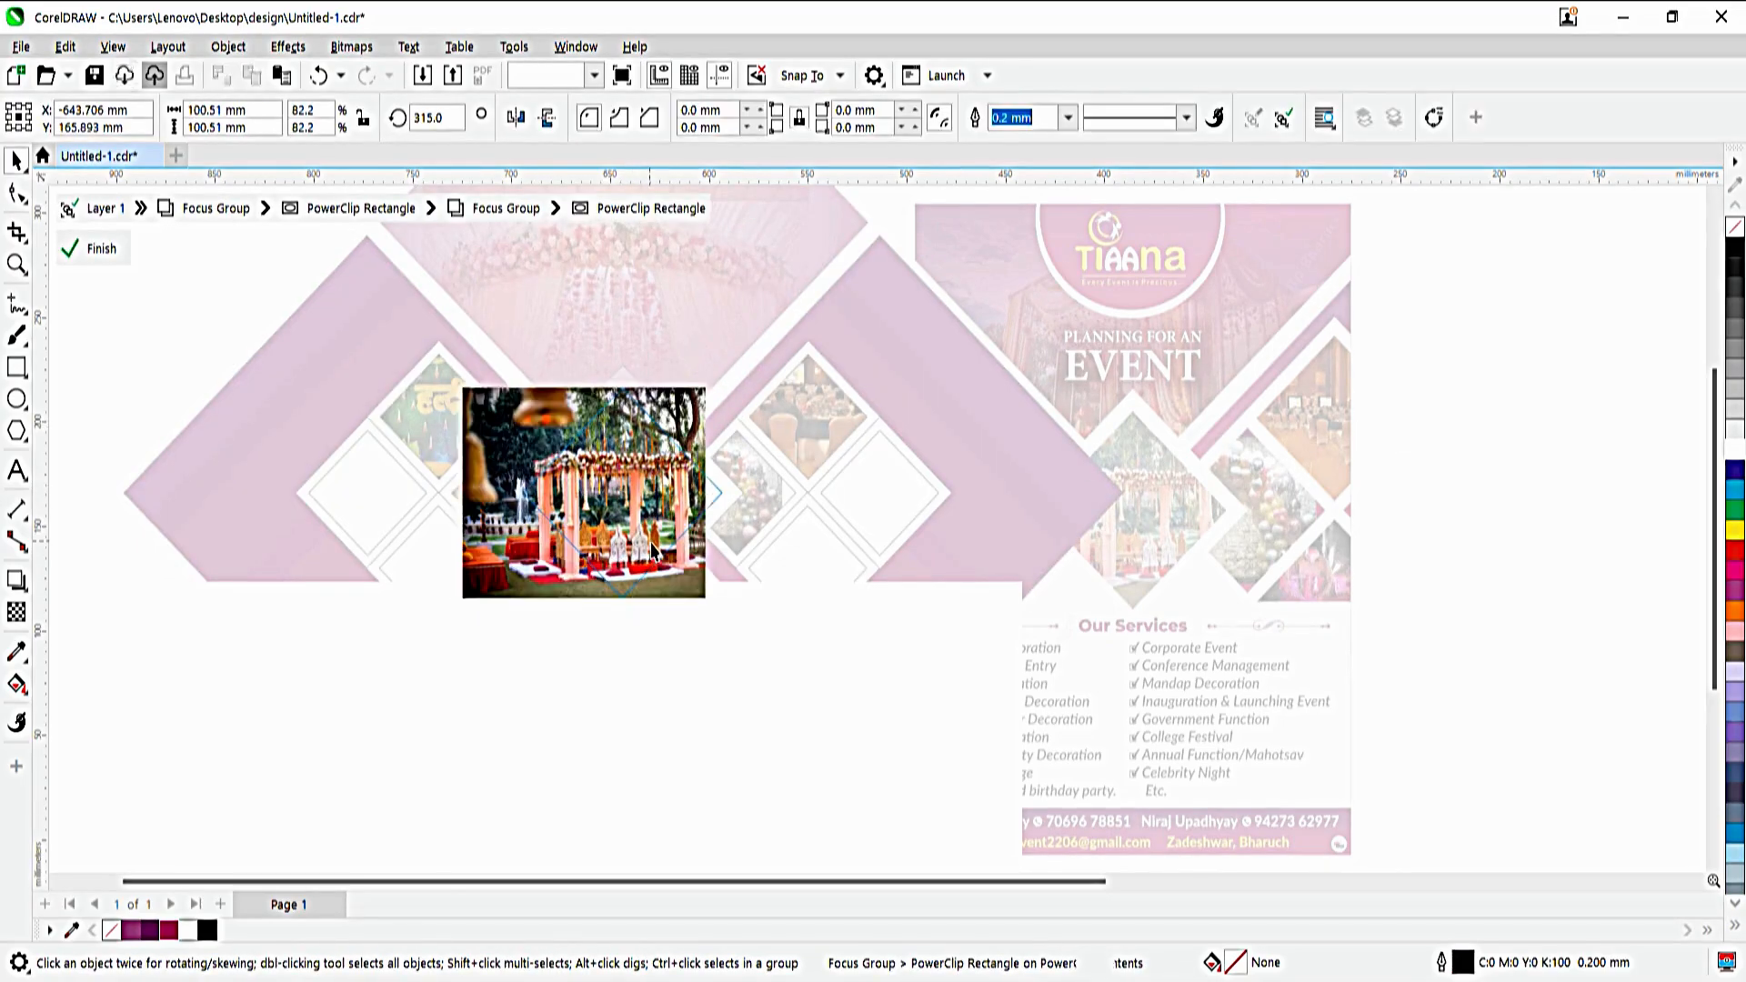
pyautogui.click(607, 530)
pyautogui.moveTo(606, 531); pyautogui.dragTo(644, 529)
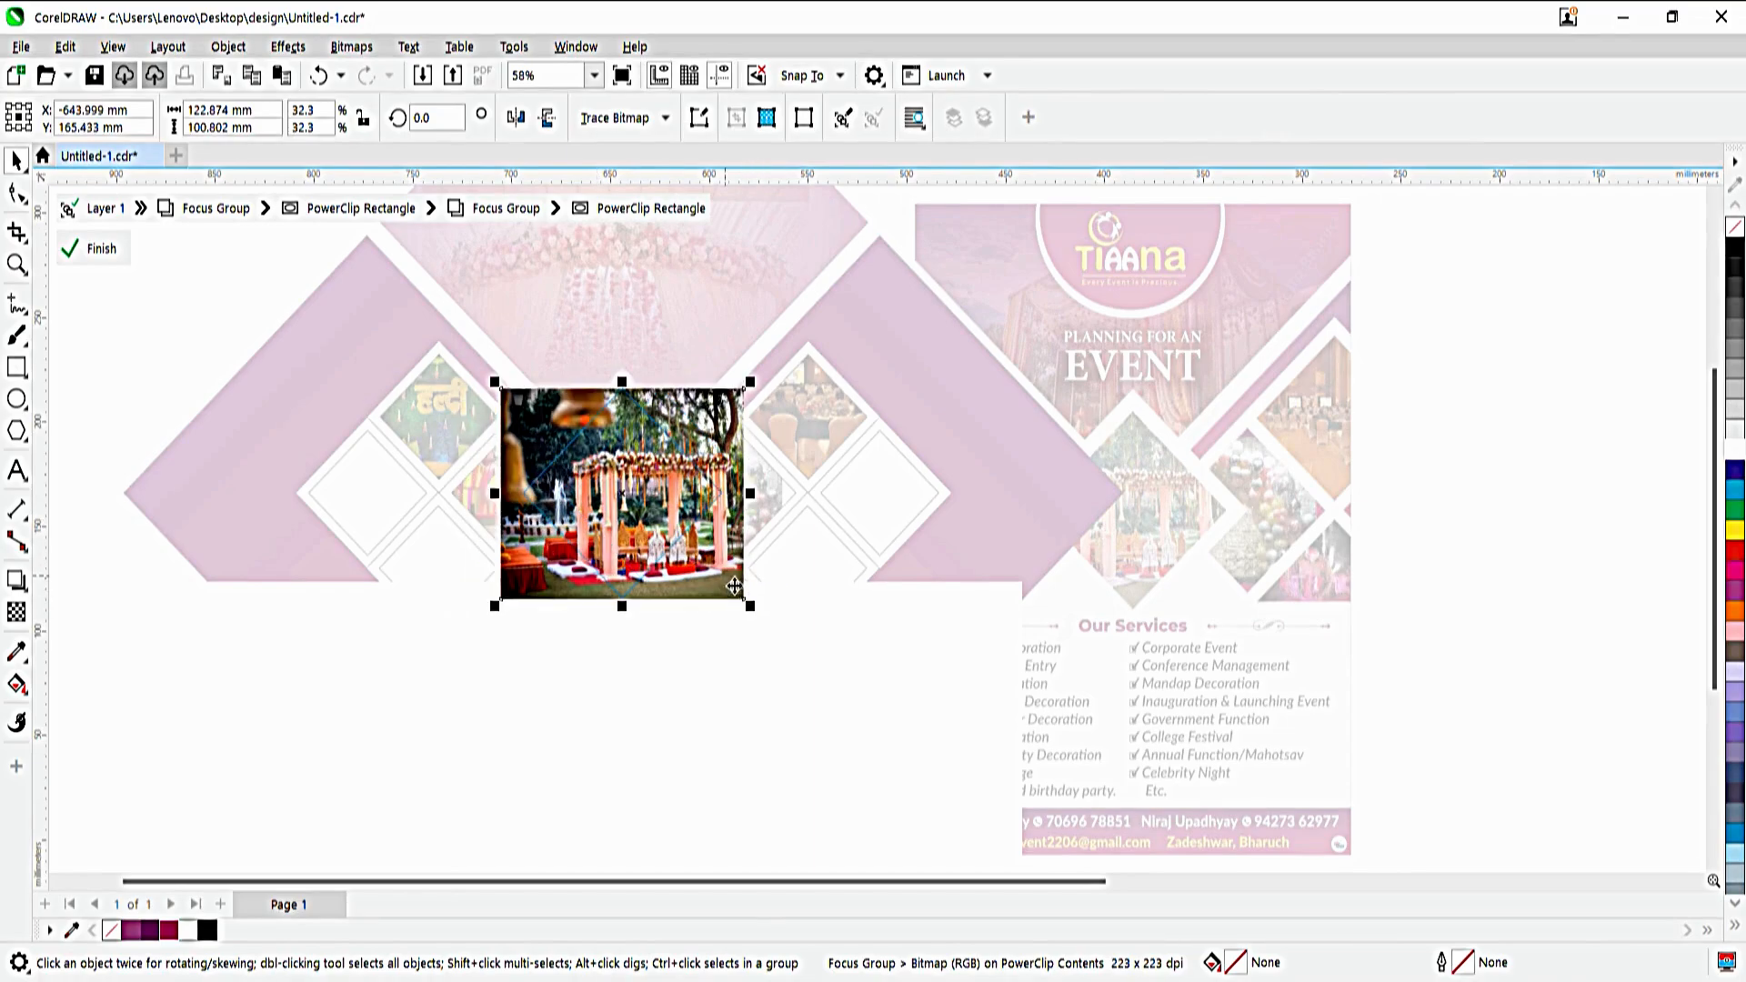
pyautogui.keyDown('ctrl'); pyautogui.click(1481, 481); pyautogui.keyUp('ctrl')
pyautogui.keyDown('ctrl'); pyautogui.click(1462, 483); pyautogui.keyUp('ctrl')
pyautogui.keyDown('ctrl'); pyautogui.click(1447, 487); pyautogui.keyUp('ctrl')
pyautogui.keyDown('ctrl'); pyautogui.click(1432, 488); pyautogui.keyUp('ctrl')
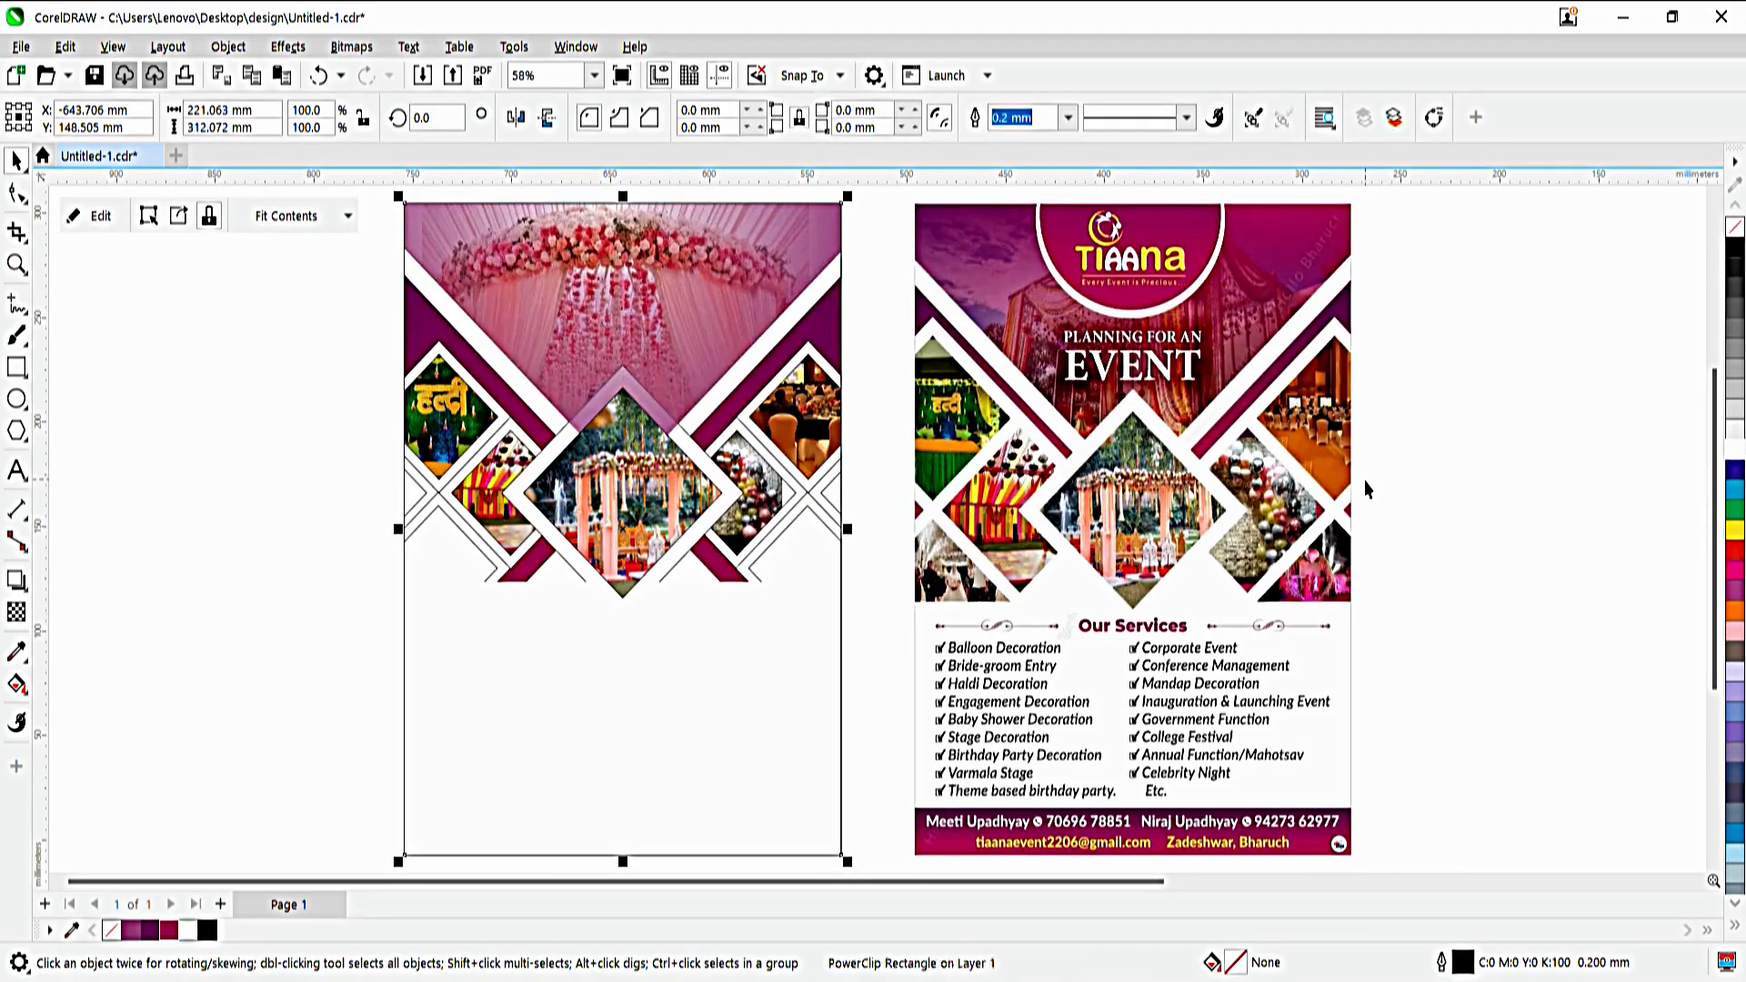
# - Enlarge the right diamond cluster in the frame contents to about 160 mm wide and nudge it down
pyautogui.keyDown('ctrl'); pyautogui.click(743, 471); pyautogui.keyUp('ctrl')
pyautogui.click(755, 480)
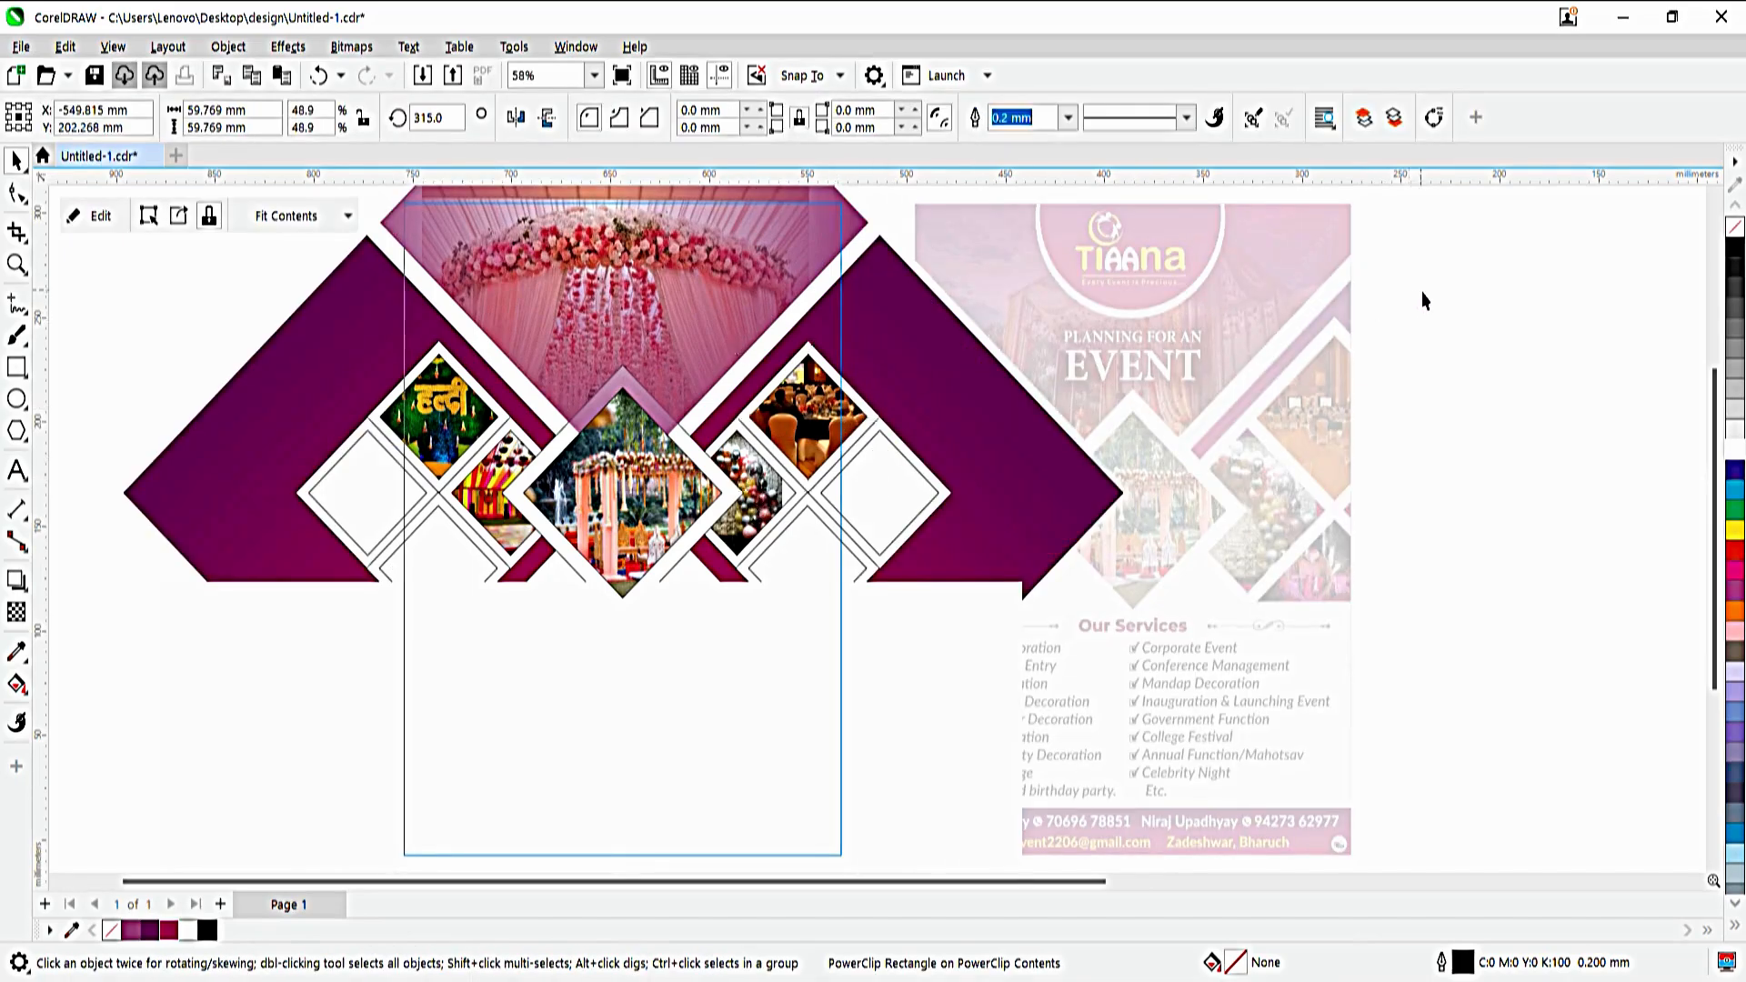
pyautogui.moveTo(1346, 282); pyautogui.dragTo(750, 618)
pyautogui.moveTo(967, 340); pyautogui.dragTo(1004, 313)
pyautogui.press('Down')
pyautogui.press('Down')
pyautogui.press('Down')
pyautogui.press('Down')
pyautogui.press('Down')
pyautogui.press('Down')
pyautogui.press('Down')
pyautogui.press('Down')
pyautogui.press('Down')
pyautogui.press('Down')
pyautogui.press('Down')
pyautogui.press('Down')
pyautogui.press('Down')
pyautogui.press('Down')
pyautogui.press('Down')
pyautogui.press('Down')
pyautogui.press('Down')
pyautogui.press('Down')
pyautogui.press('Down')
pyautogui.press('Down')
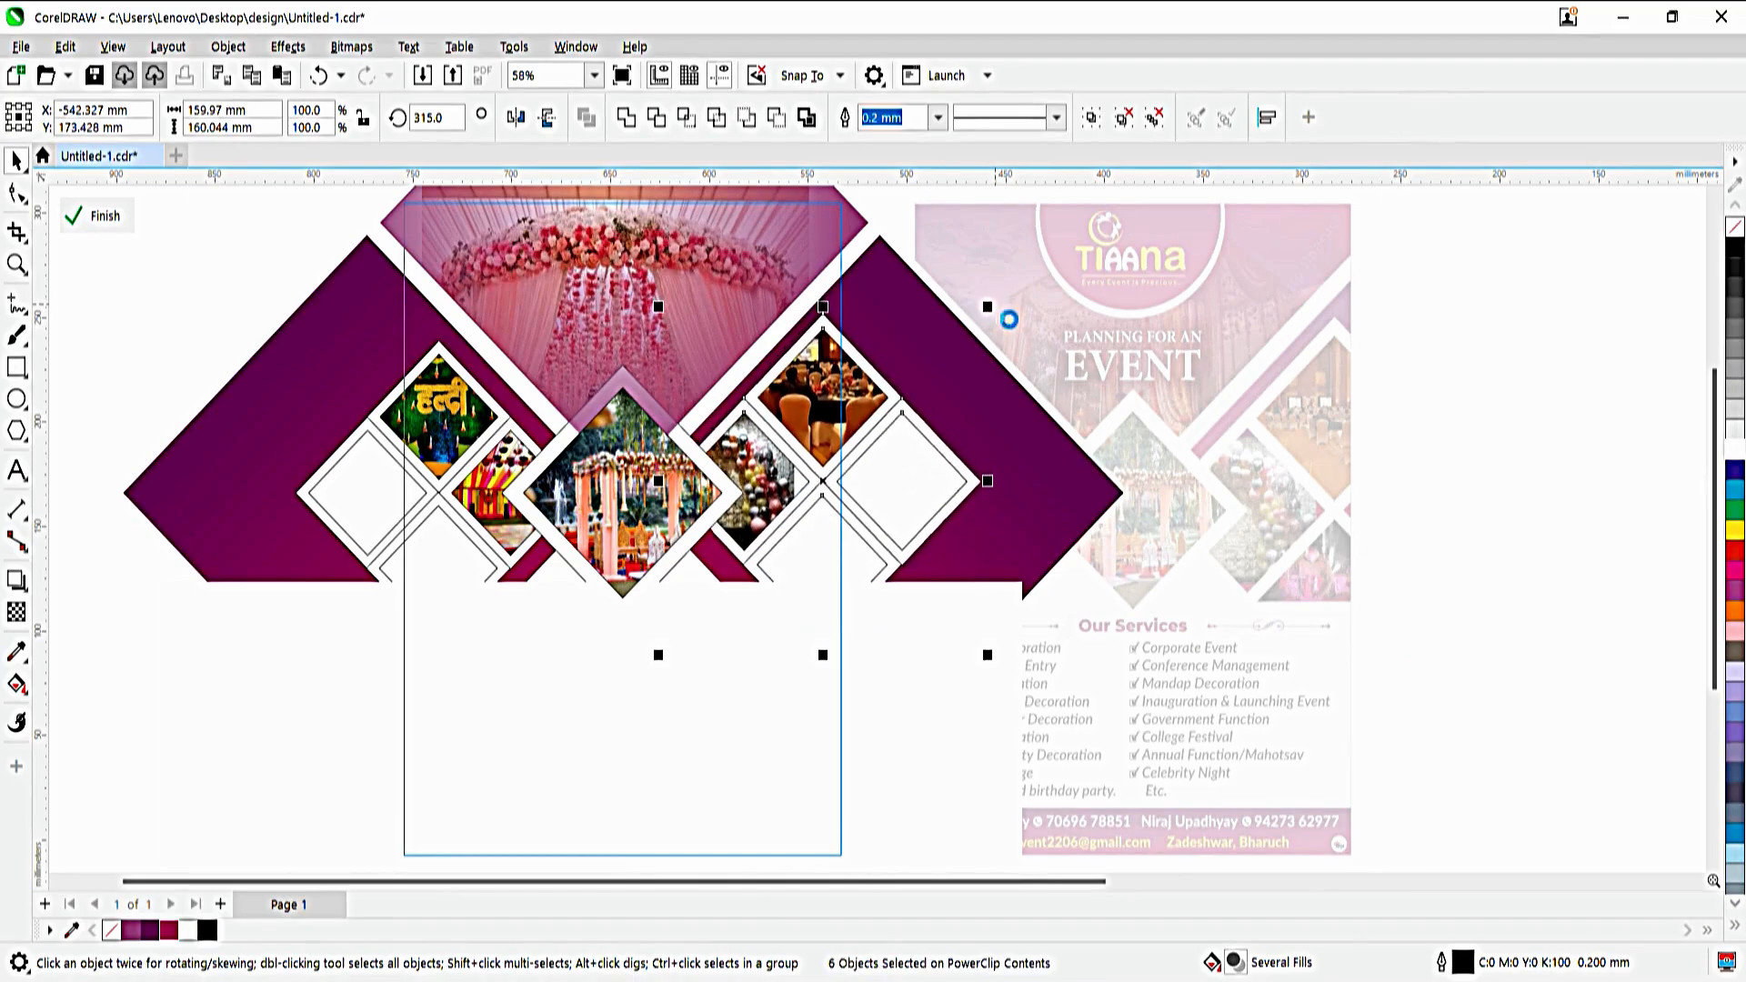
# - Enlarge the left diamond cluster to about 164 mm wide, nudge it down level with the right cluster and finish editing the contents
pyautogui.click(540, 607)
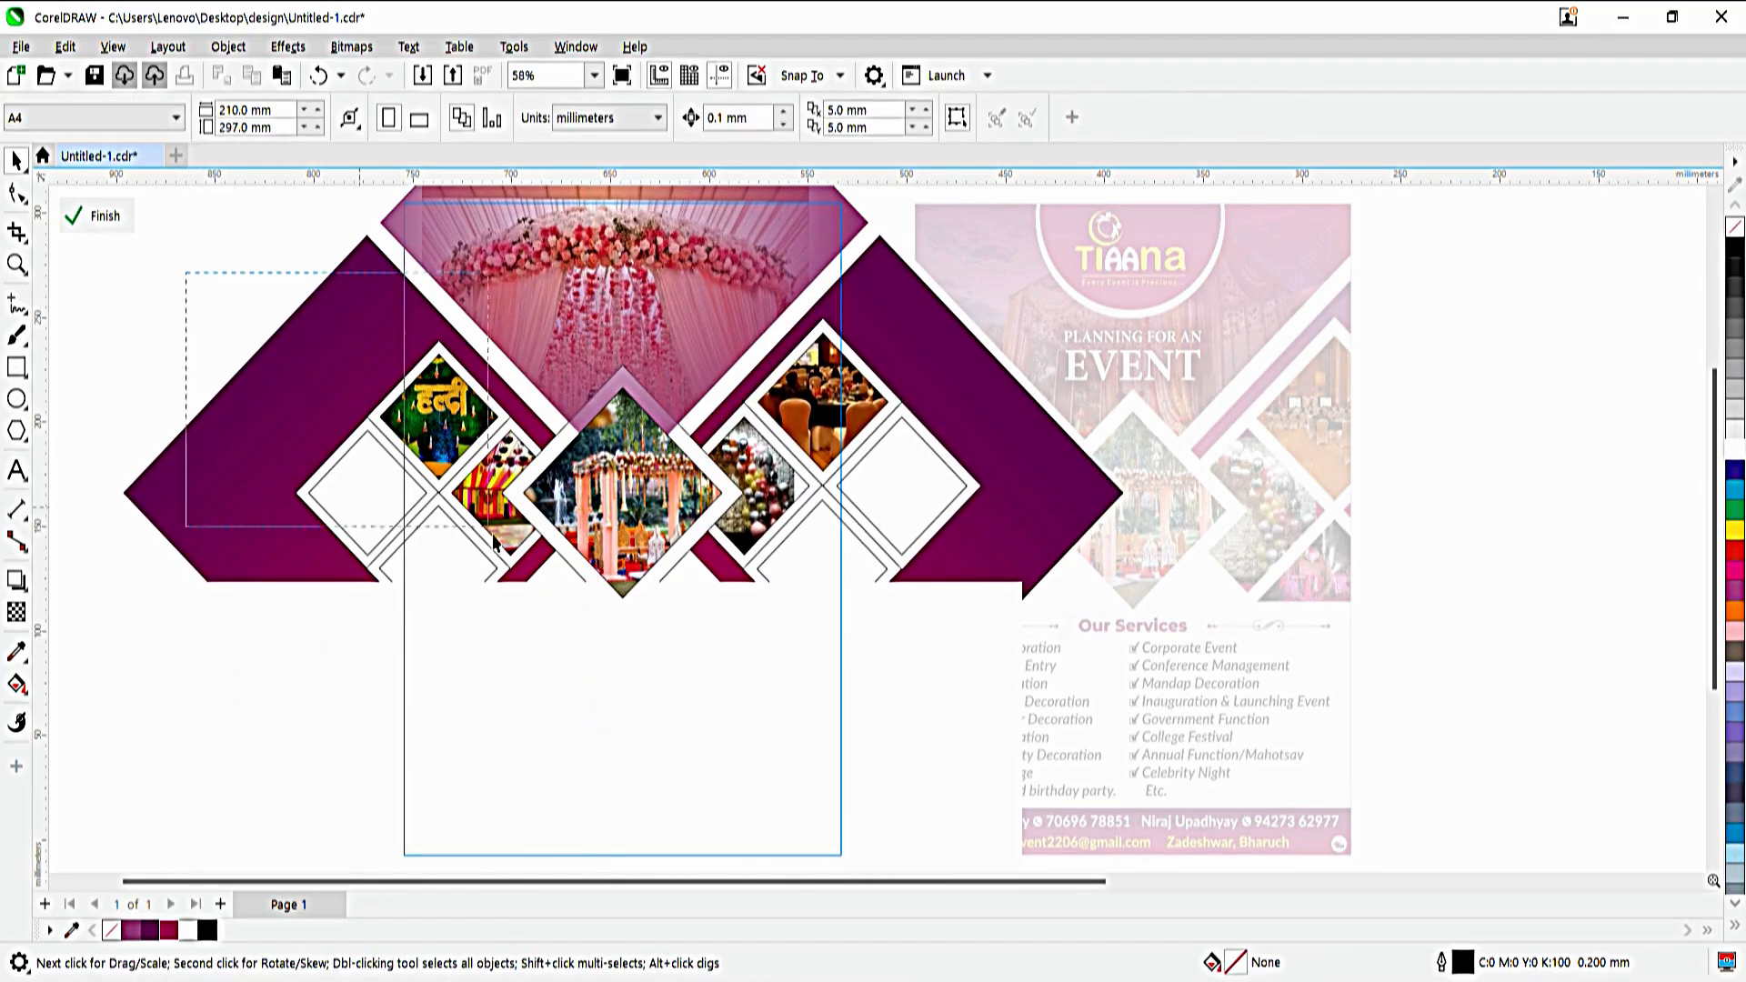
pyautogui.moveTo(593, 702); pyautogui.dragTo(593, 701)
pyautogui.moveTo(293, 338); pyautogui.dragTo(255, 300)
pyautogui.press('Down')
pyautogui.press('Down')
pyautogui.press('Down')
pyautogui.press('Down')
pyautogui.press('Down')
pyautogui.press('Down')
pyautogui.press('Down')
pyautogui.press('Down')
pyautogui.press('Down')
pyautogui.press('Down')
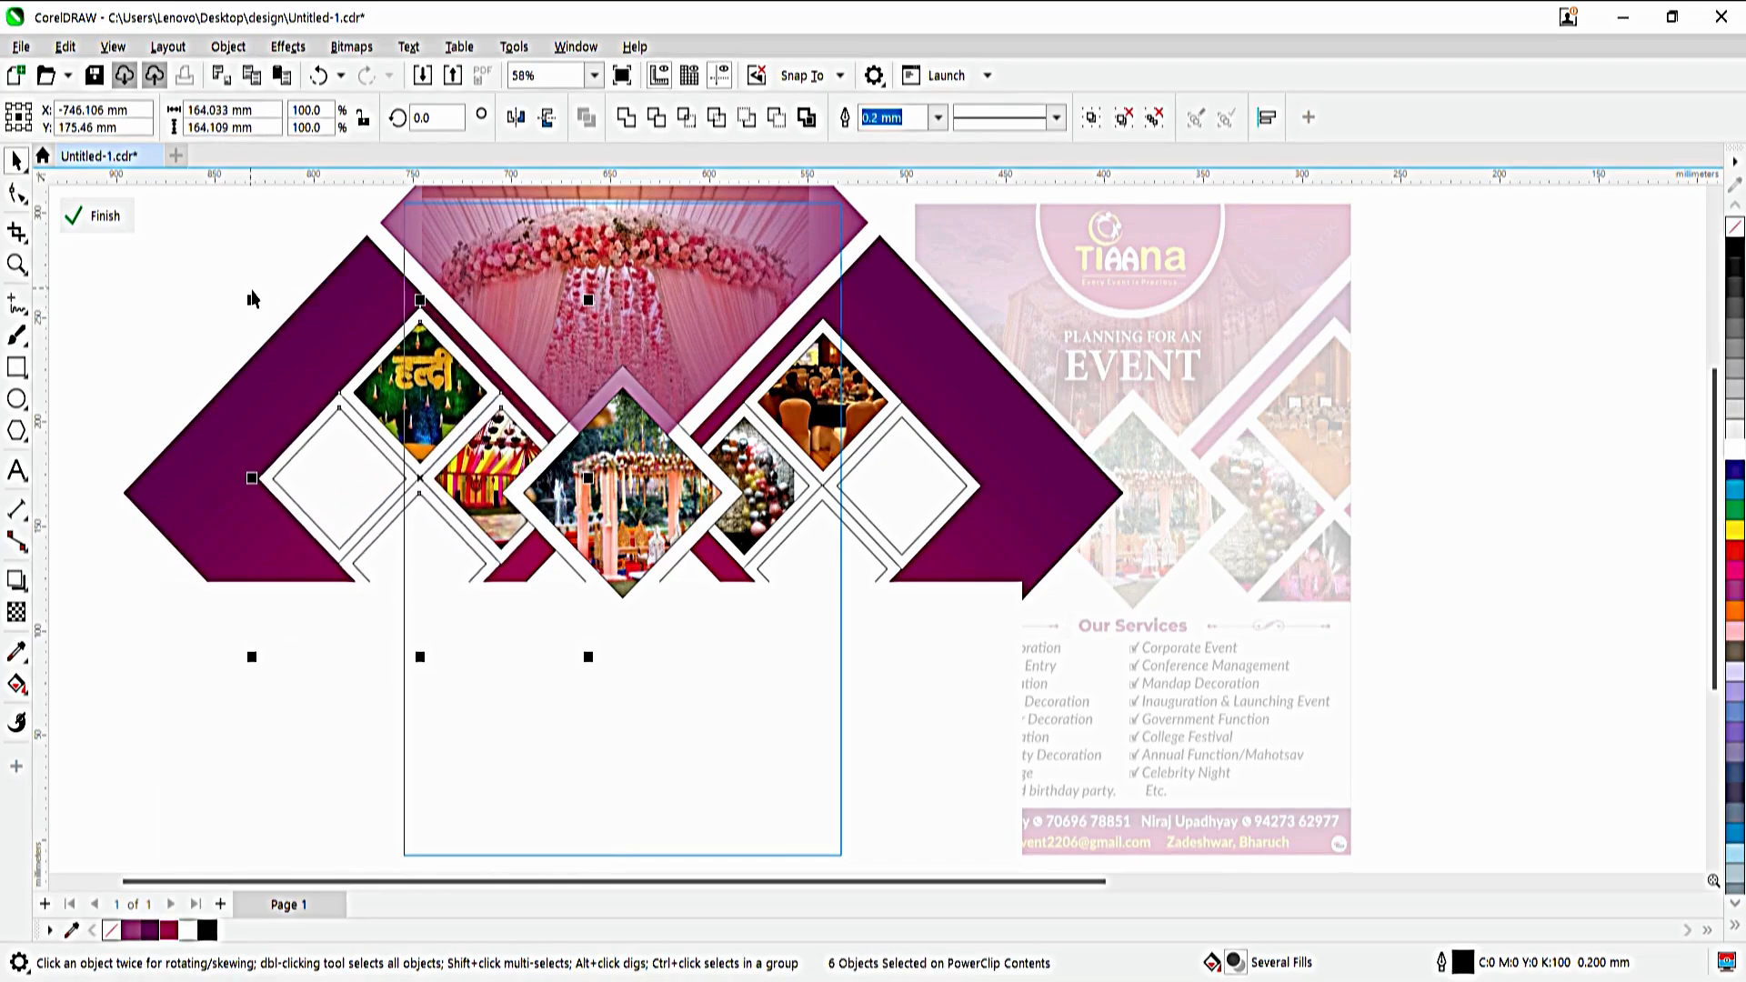
pyautogui.press('Down')
pyautogui.press('Down')
pyautogui.press('Down')
pyautogui.press('Down')
pyautogui.press('Down')
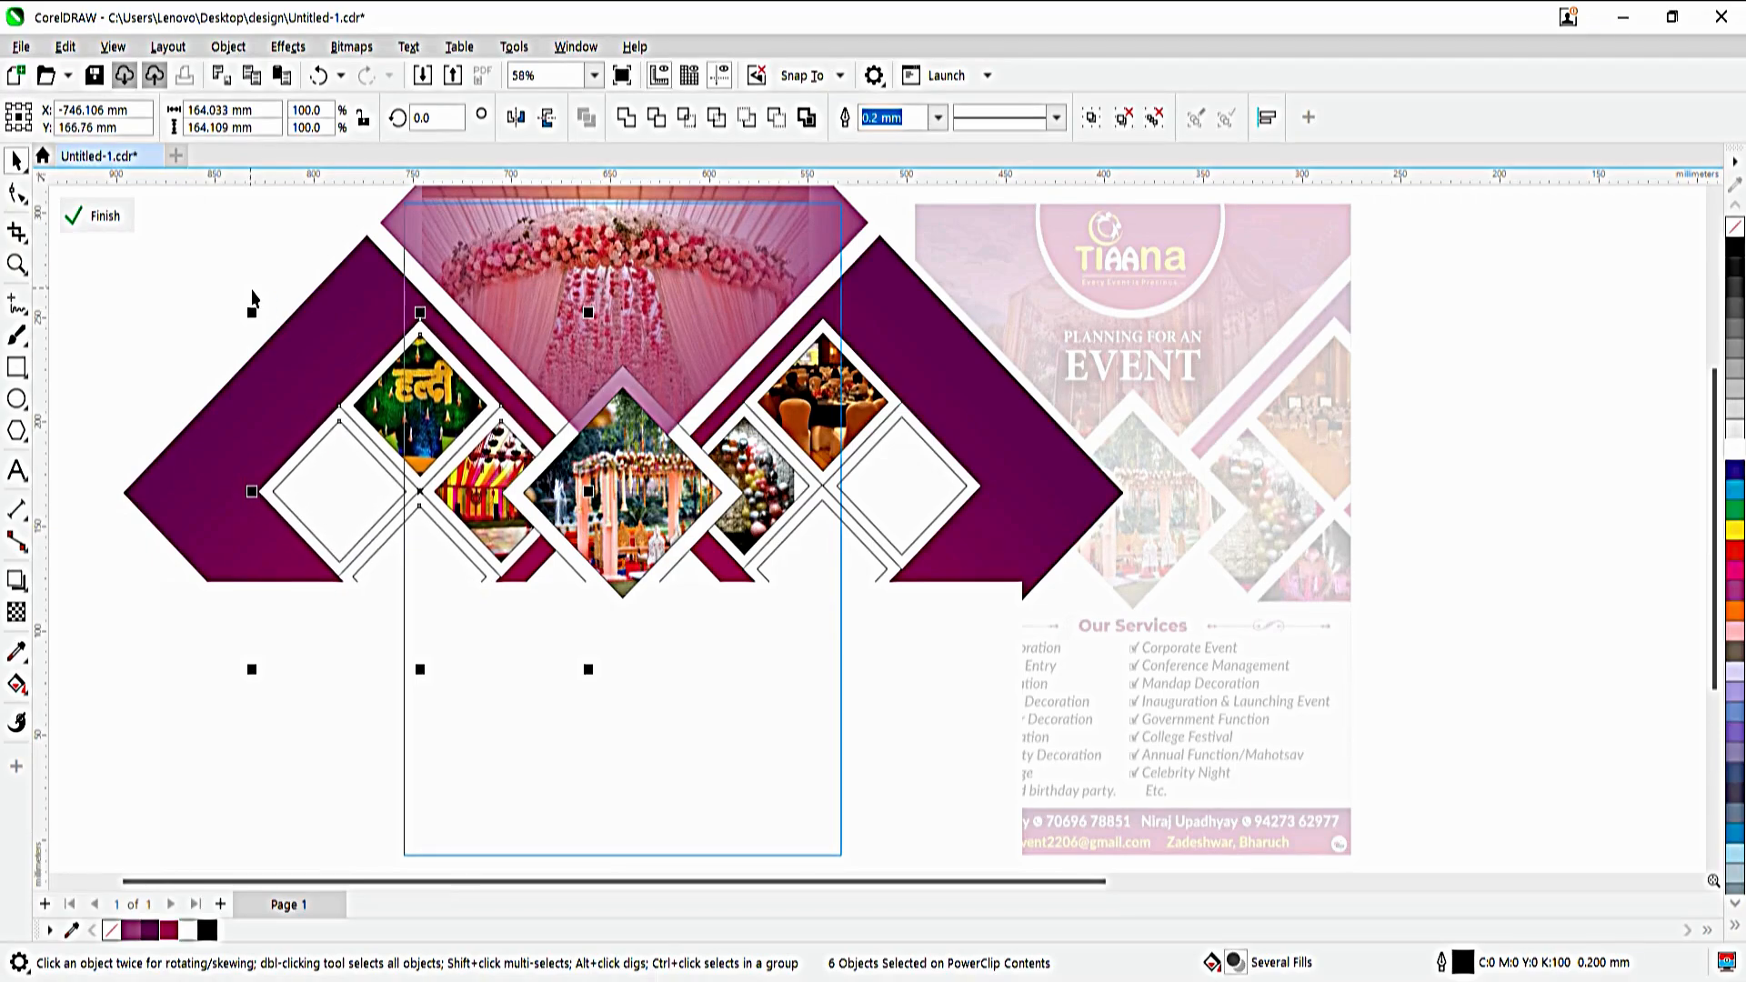
pyautogui.press('Down')
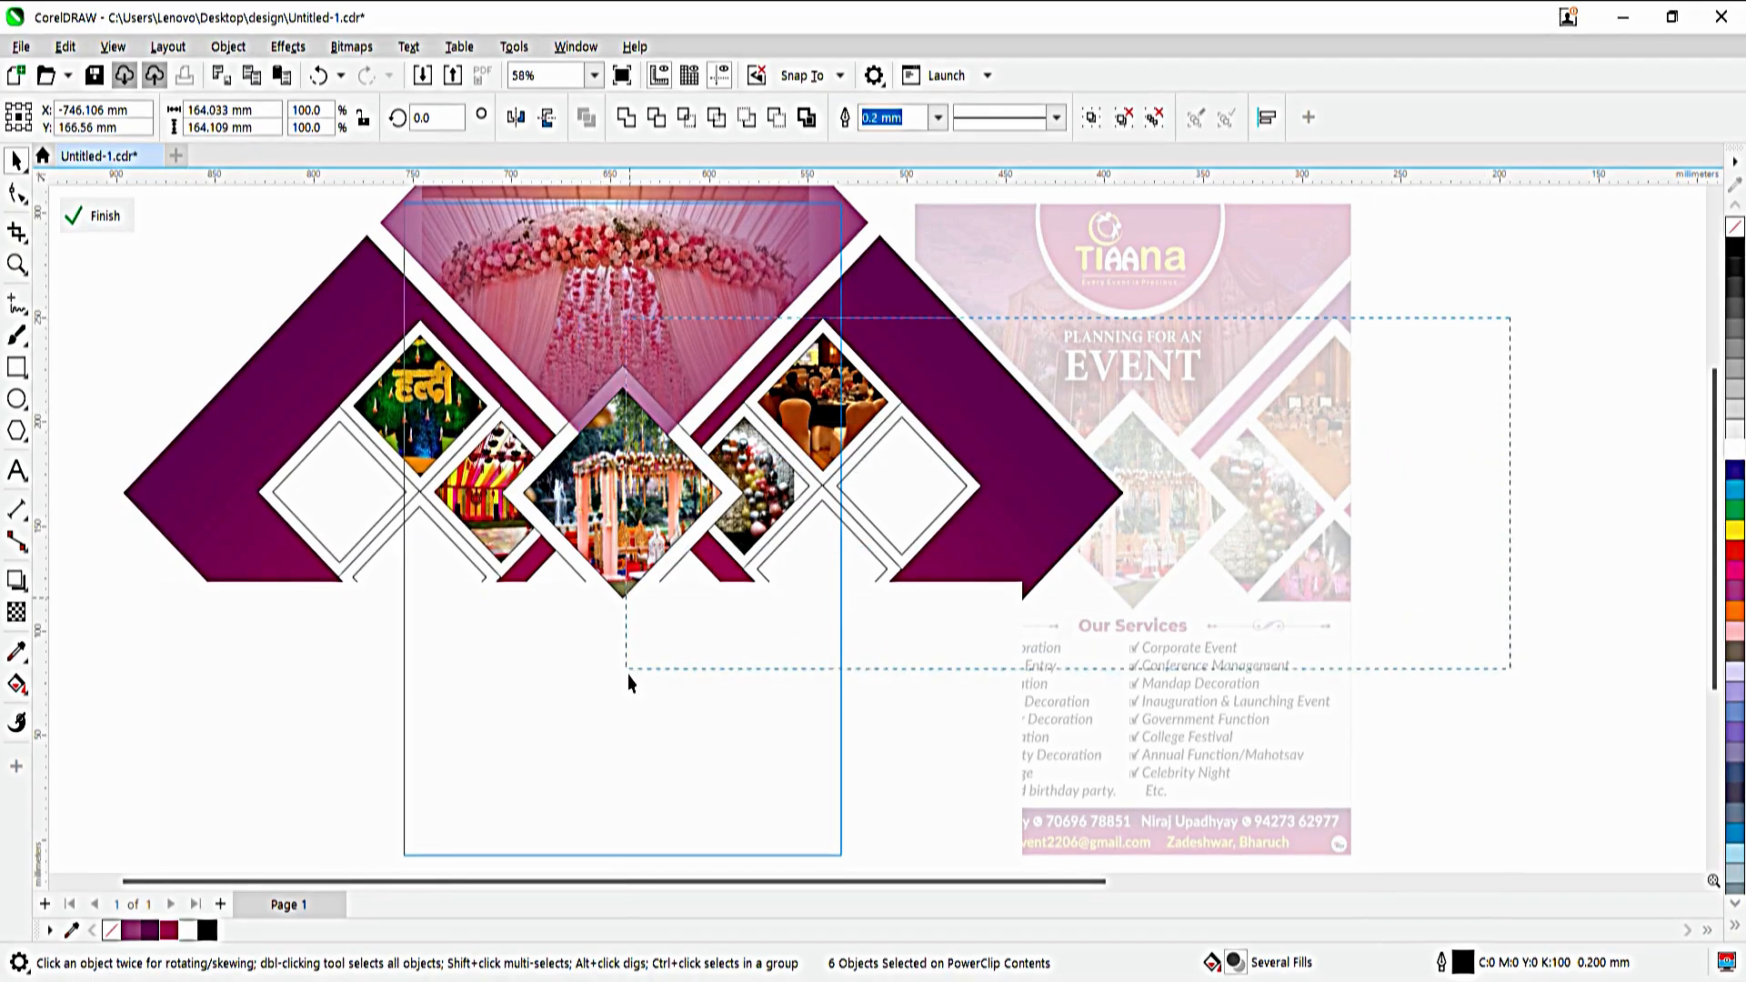
pyautogui.moveTo(628, 677); pyautogui.dragTo(628, 679)
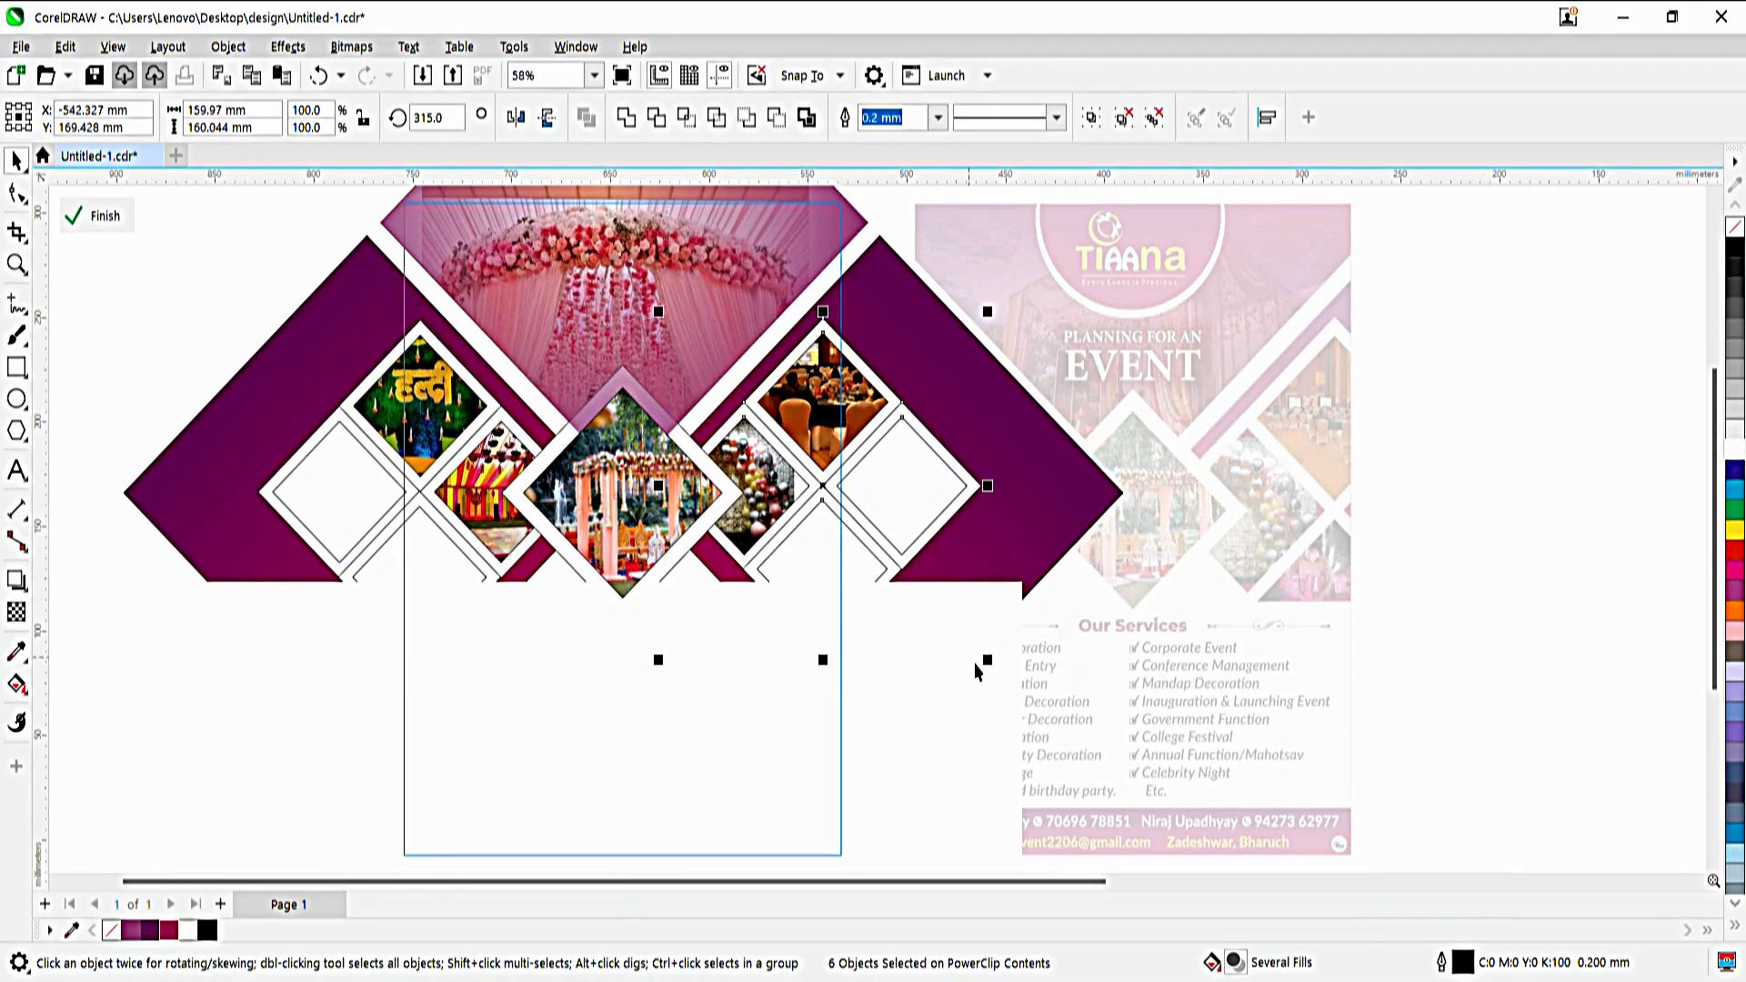
pyautogui.click(1524, 482)
pyautogui.keyDown('ctrl'); pyautogui.click(1436, 497); pyautogui.keyUp('ctrl')
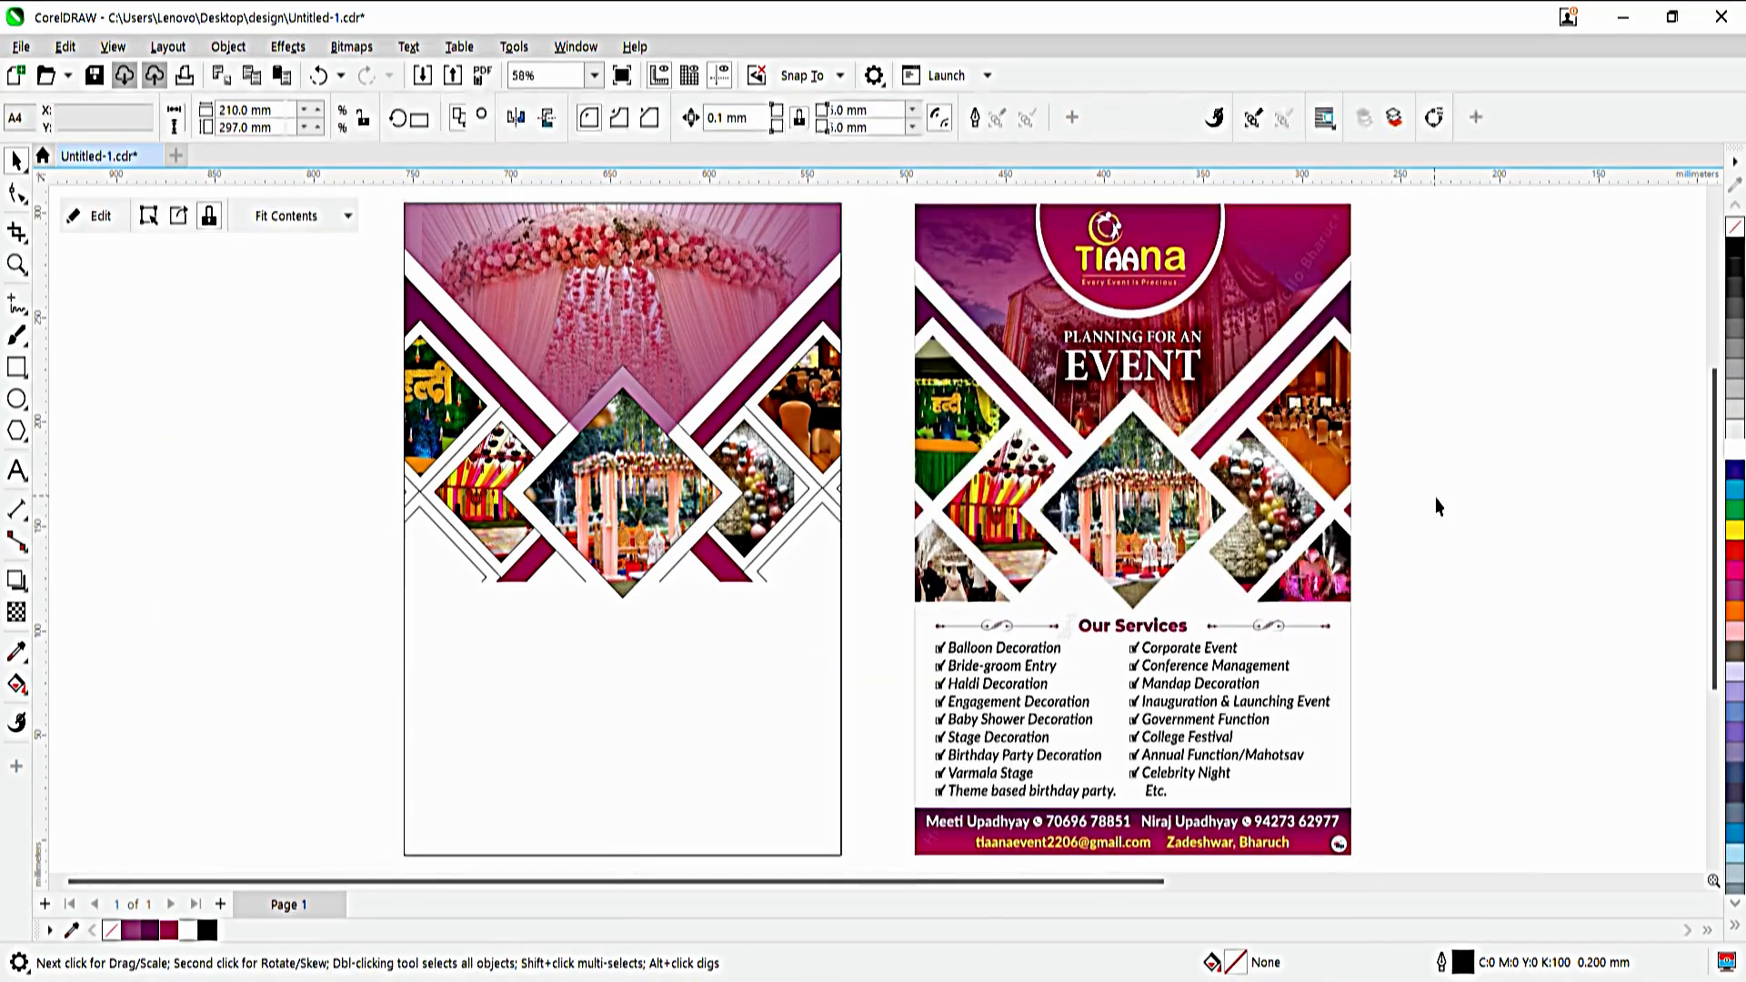
# - Remove the outlines from all the diamonds and shapes inside the poster frame and finish editing its contents
pyautogui.keyDown('ctrl'); pyautogui.click(714, 514); pyautogui.keyUp('ctrl')
pyautogui.moveTo(1594, 762); pyautogui.dragTo(566, 279)
pyautogui.rightClick(1735, 228)
pyautogui.keyDown('ctrl'); pyautogui.click(1594, 363); pyautogui.keyUp('ctrl')
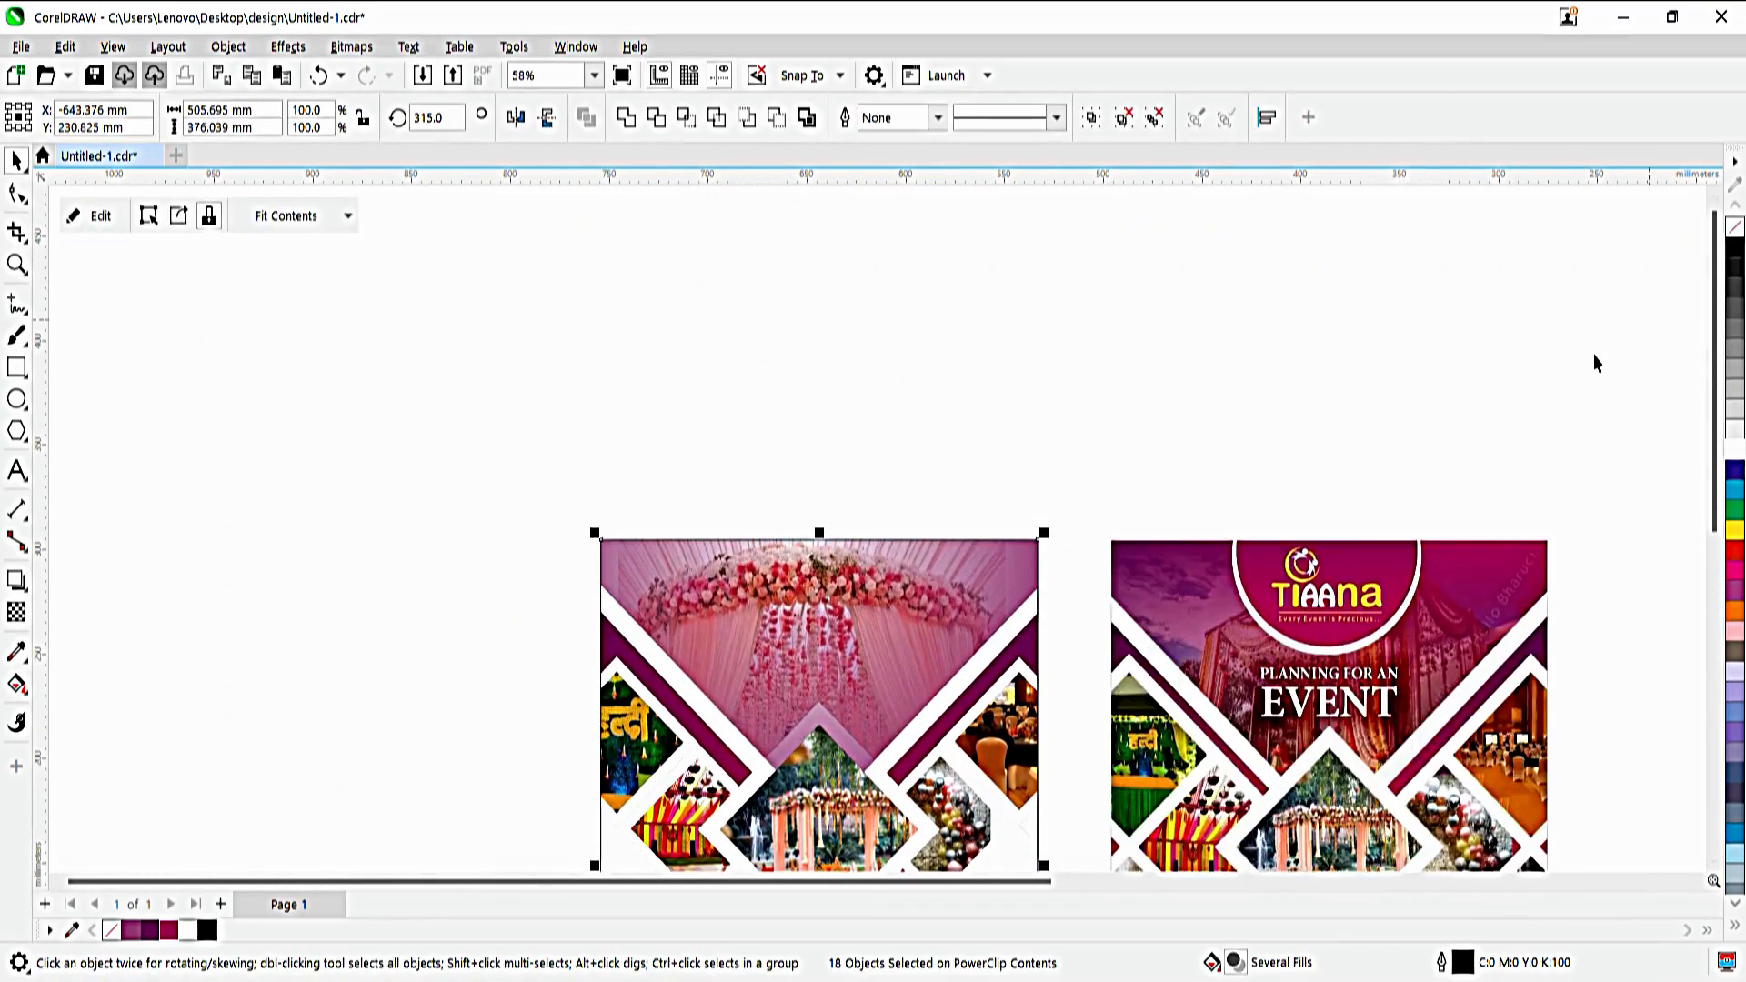
pyautogui.click(1536, 397)
pyautogui.press('F4')
pyautogui.keyDown('ctrl'); pyautogui.click(773, 489); pyautogui.keyUp('ctrl')
pyautogui.click(772, 489)
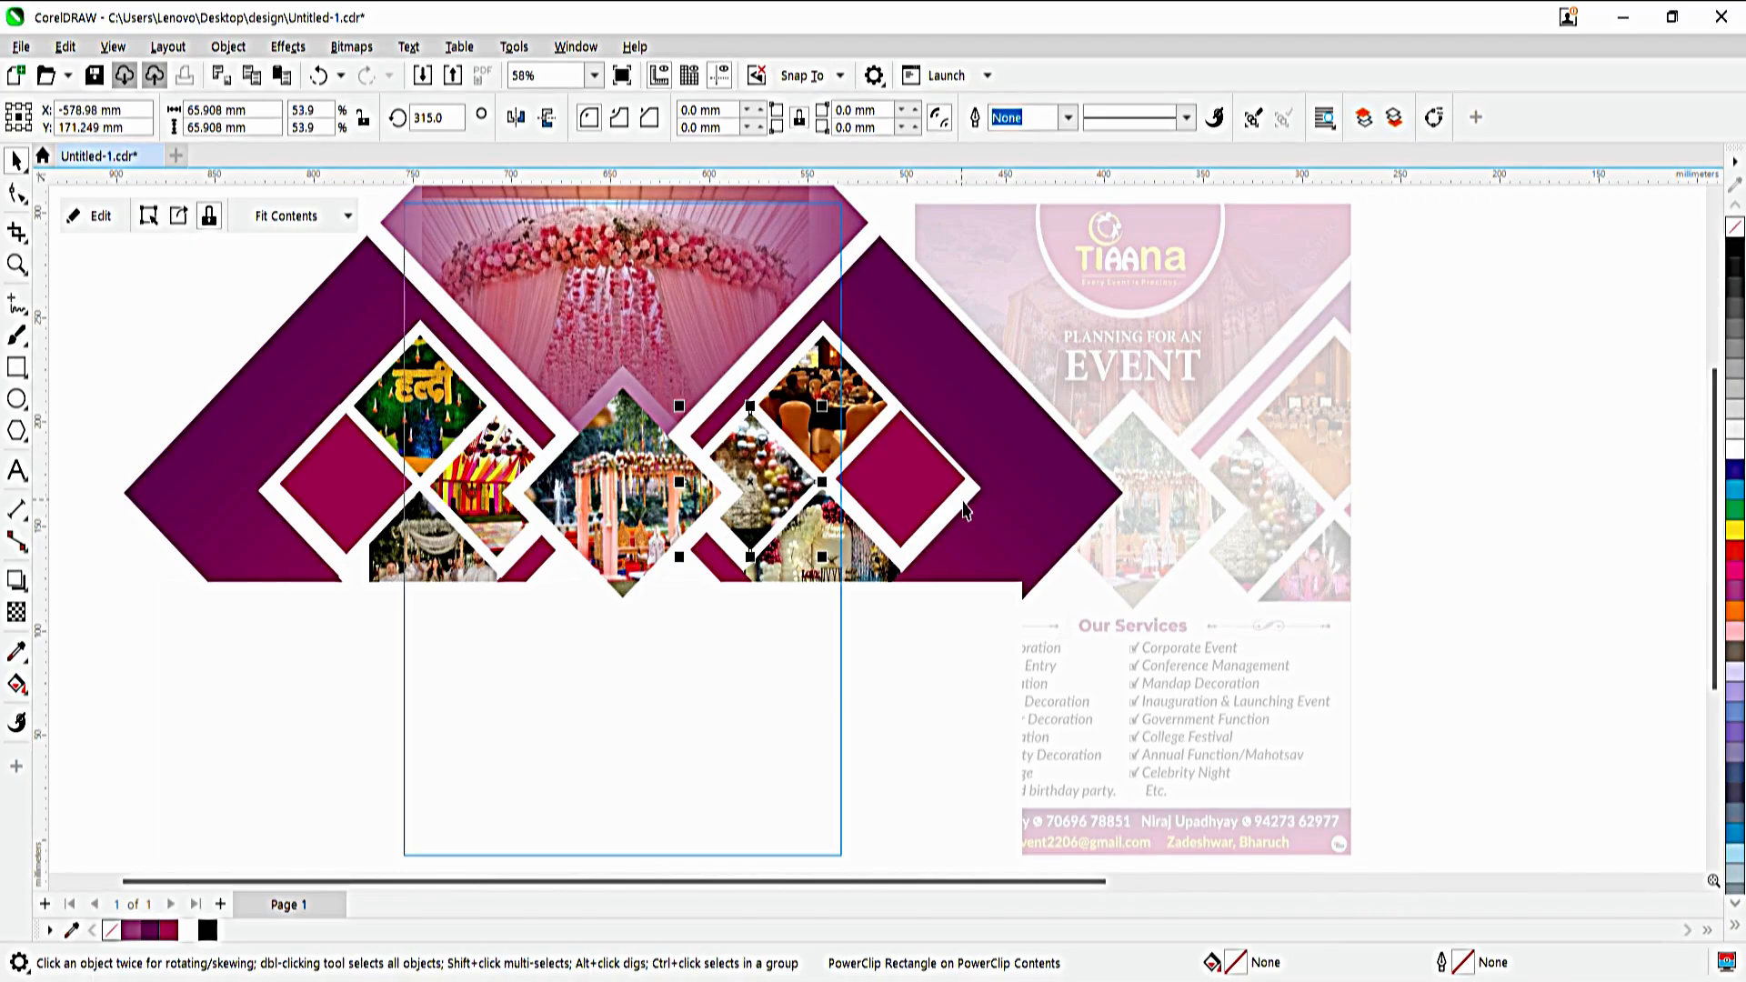
pyautogui.keyDown('ctrl'); pyautogui.click(1451, 468); pyautogui.keyUp('ctrl')
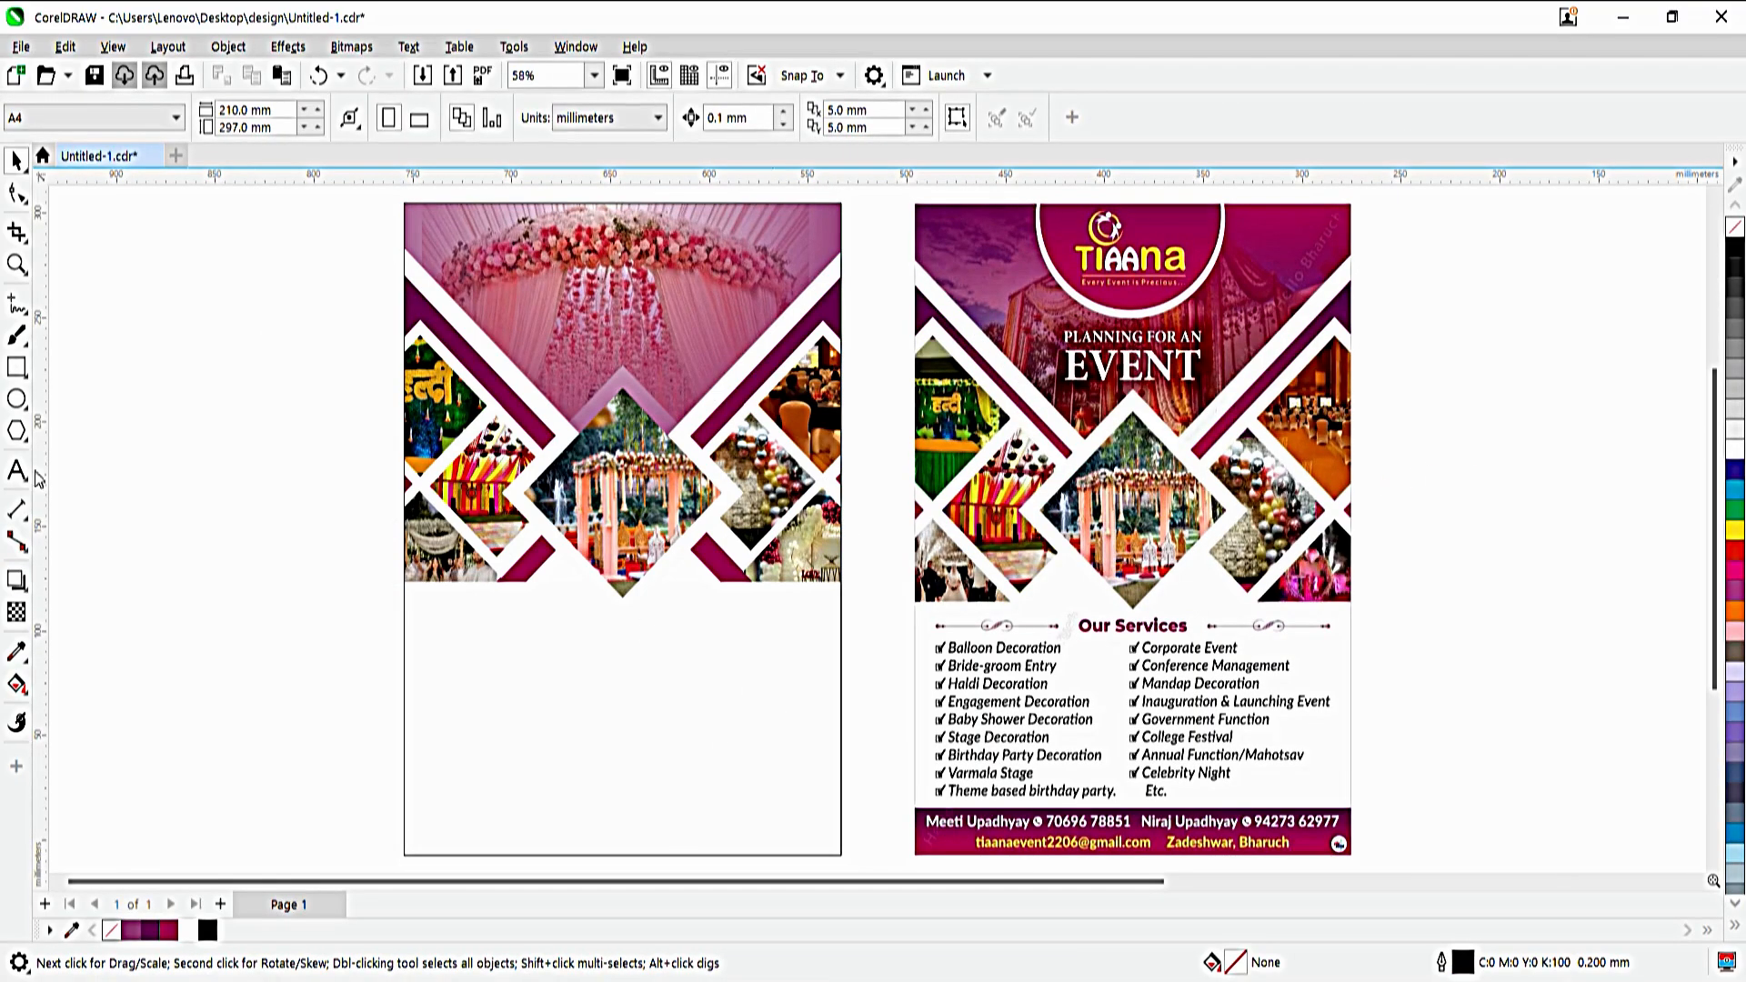
# - Draw a rectangle about 288 by 40 mm across the poster's lower edge and transfer it into the frame's contents
pyautogui.press('F6')
pyautogui.moveTo(329, 836)
pyautogui.mouseDown()
pyautogui.moveTo(888, 830)
pyautogui.moveTo(900, 816)
pyautogui.mouseUp()
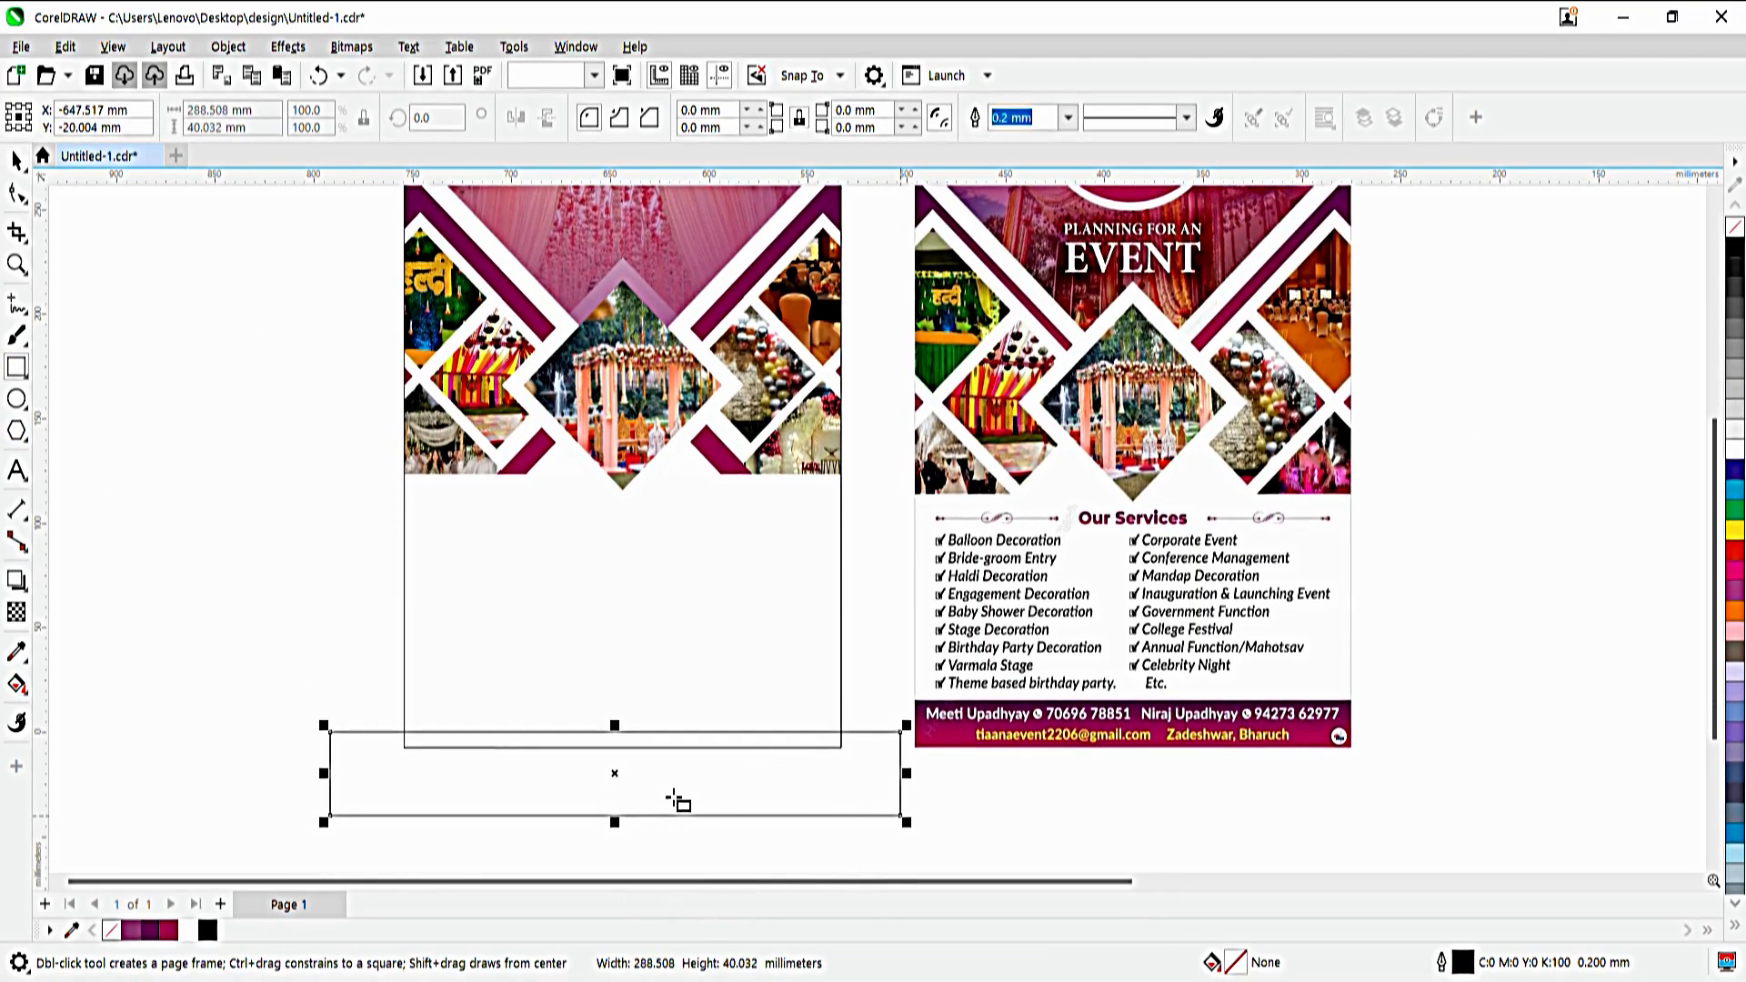
pyautogui.press('space')
pyautogui.moveTo(615, 773); pyautogui.dragTo(614, 748)
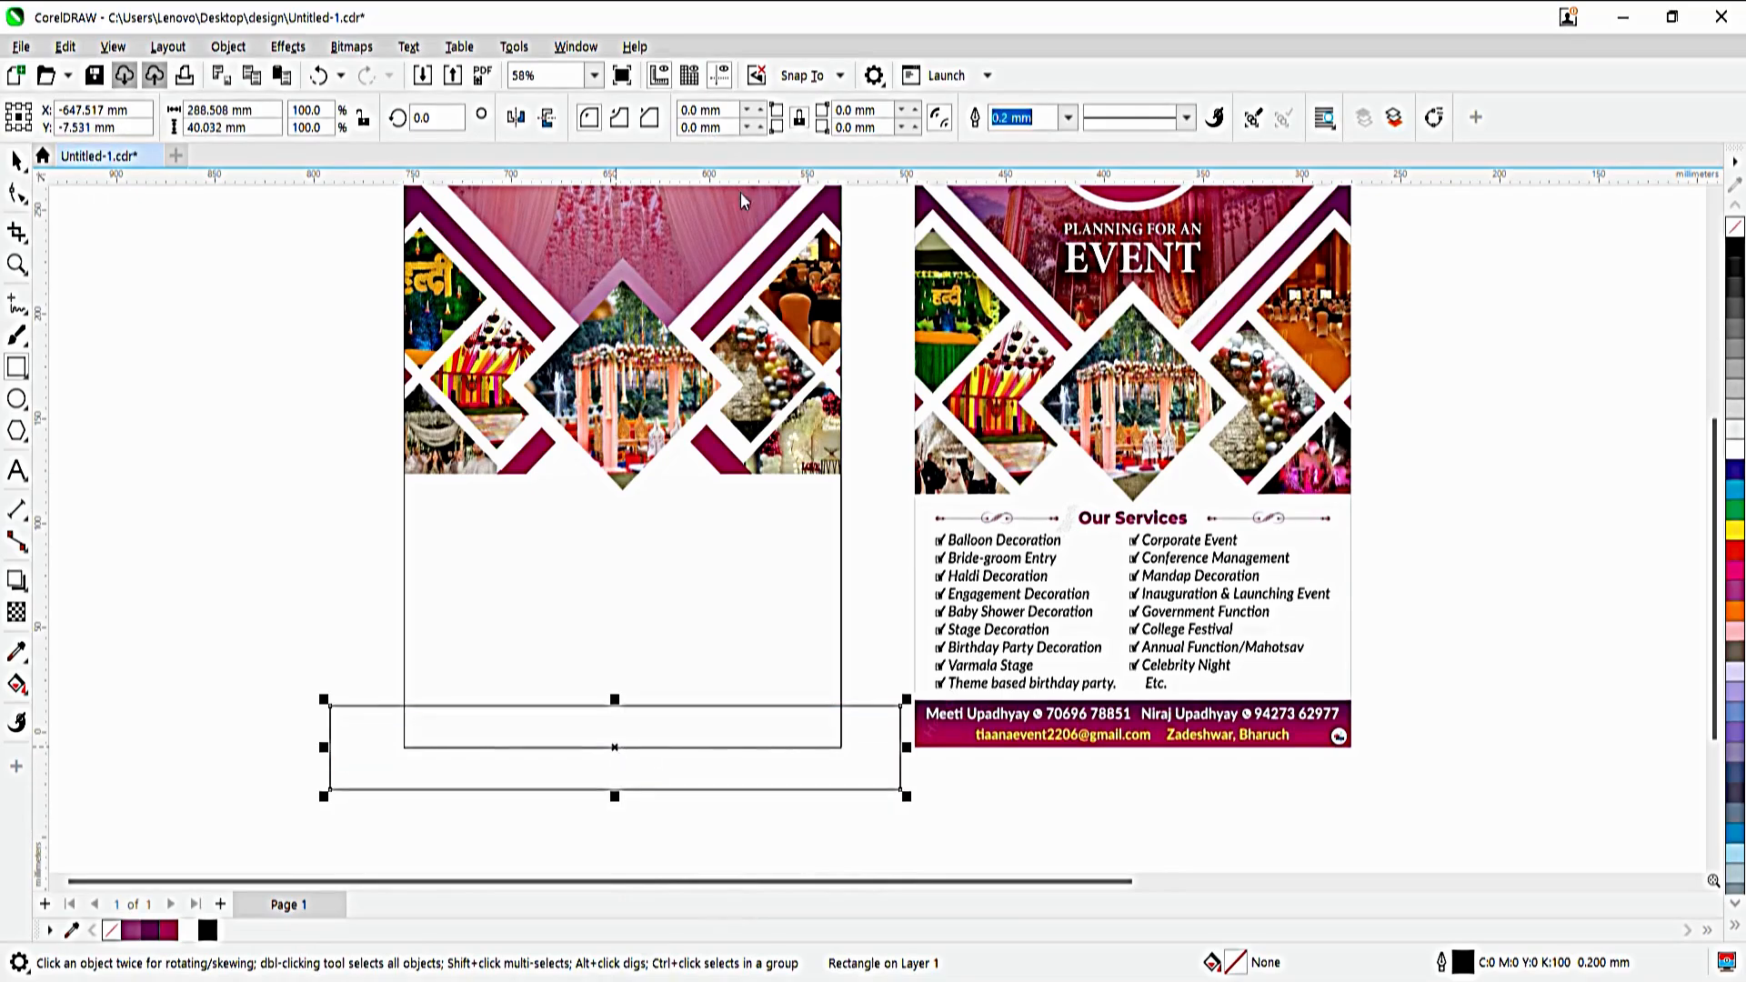
pyautogui.hotkey('ctrl', 'x')
pyautogui.keyDown('ctrl'); pyautogui.click(600, 742); pyautogui.keyUp('ctrl')
pyautogui.hotkey('ctrl', 'v')
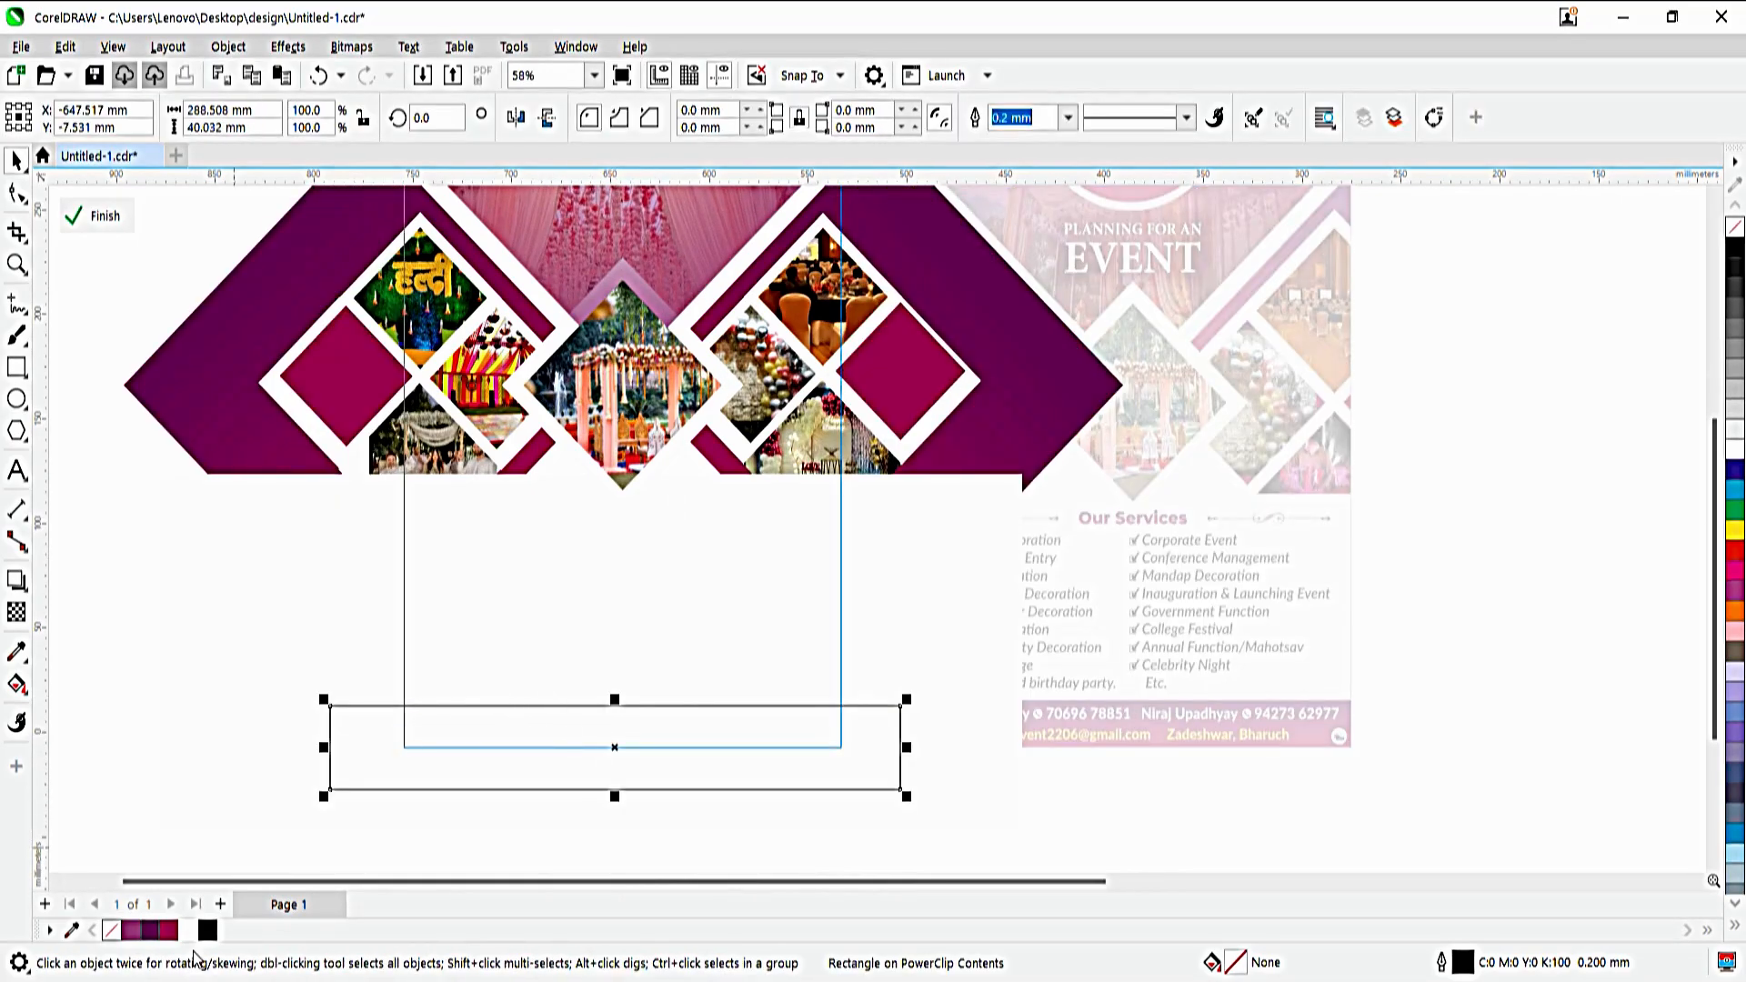
# - Fill the footer rectangle with a vertical gradient from dark purple to magenta and finish editing the frame contents
pyautogui.press('g')
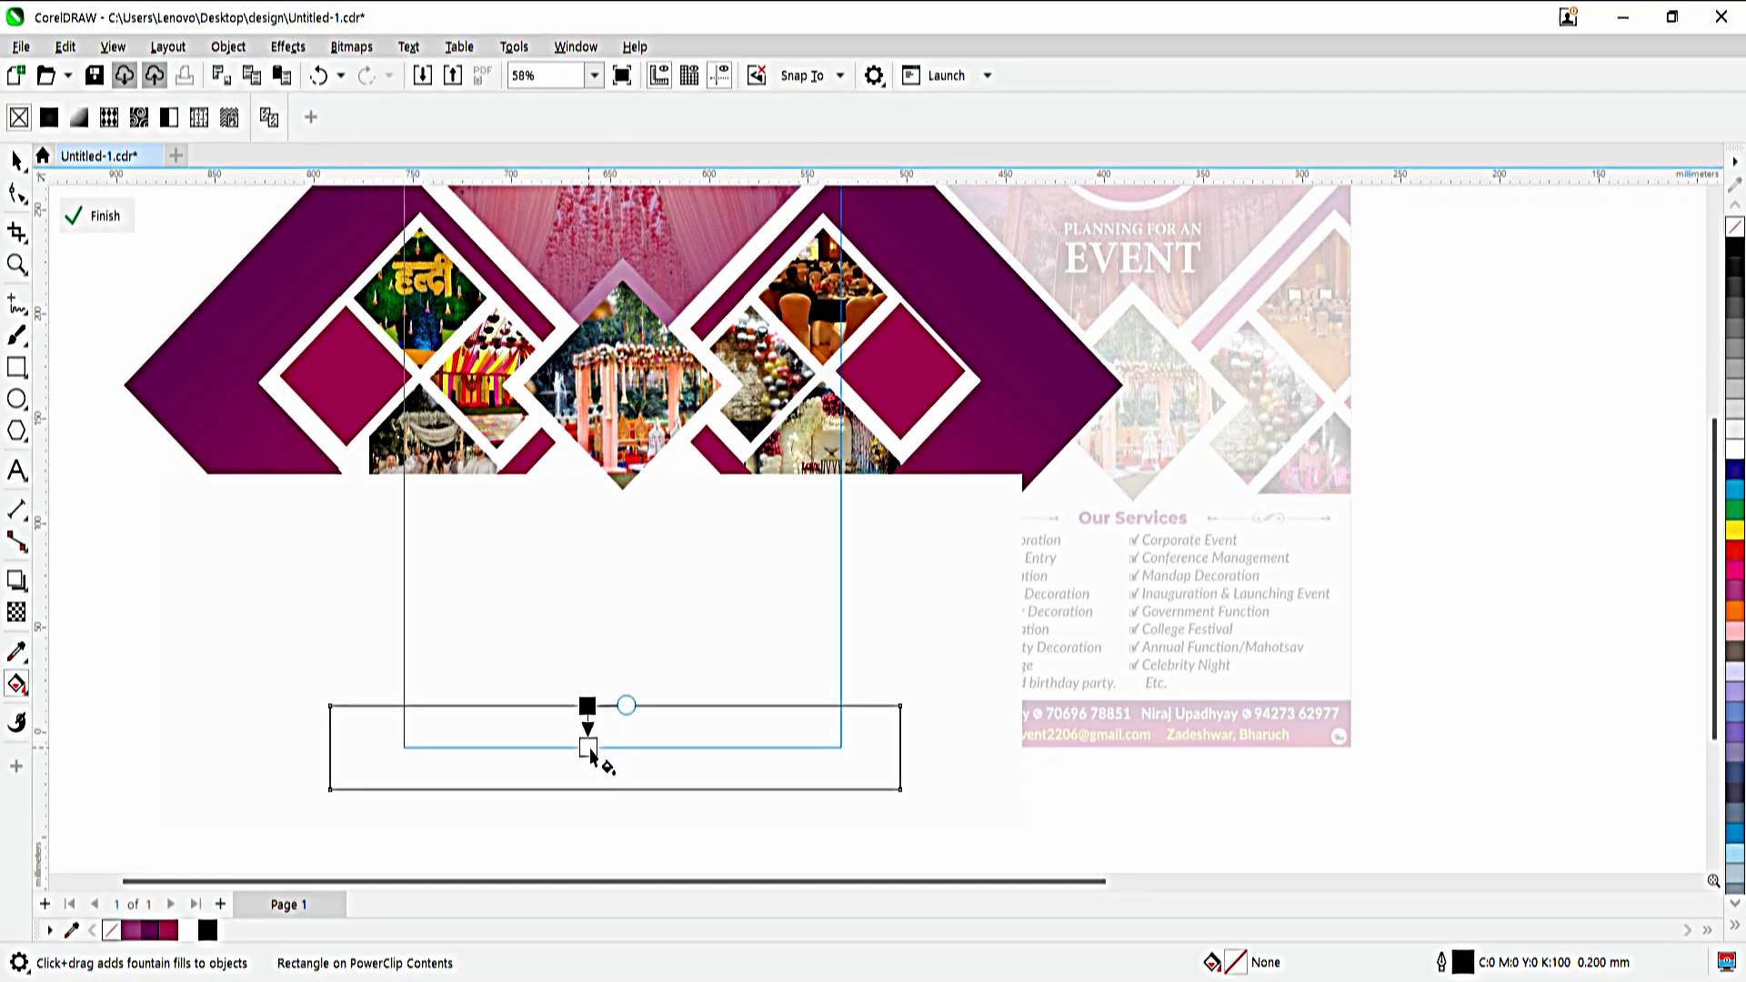
pyautogui.moveTo(590, 750); pyautogui.dragTo(587, 748)
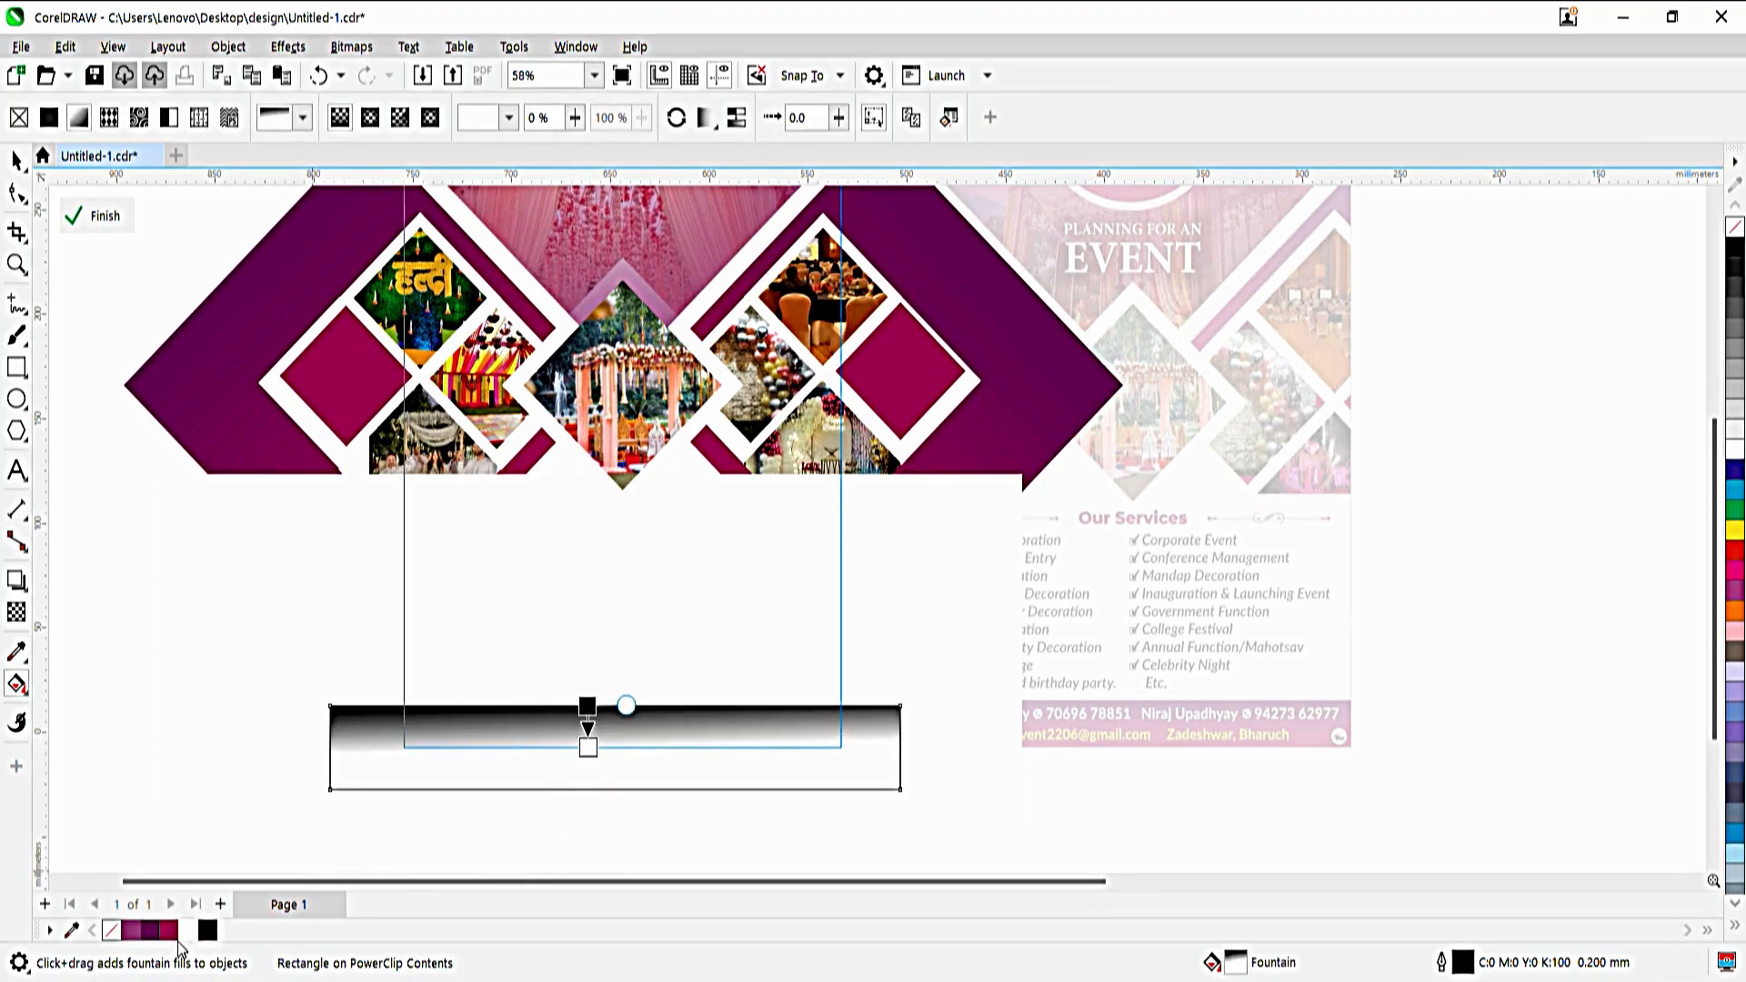
pyautogui.click(170, 932)
pyautogui.click(588, 706)
pyautogui.click(151, 931)
pyautogui.press('space')
pyautogui.click(284, 652)
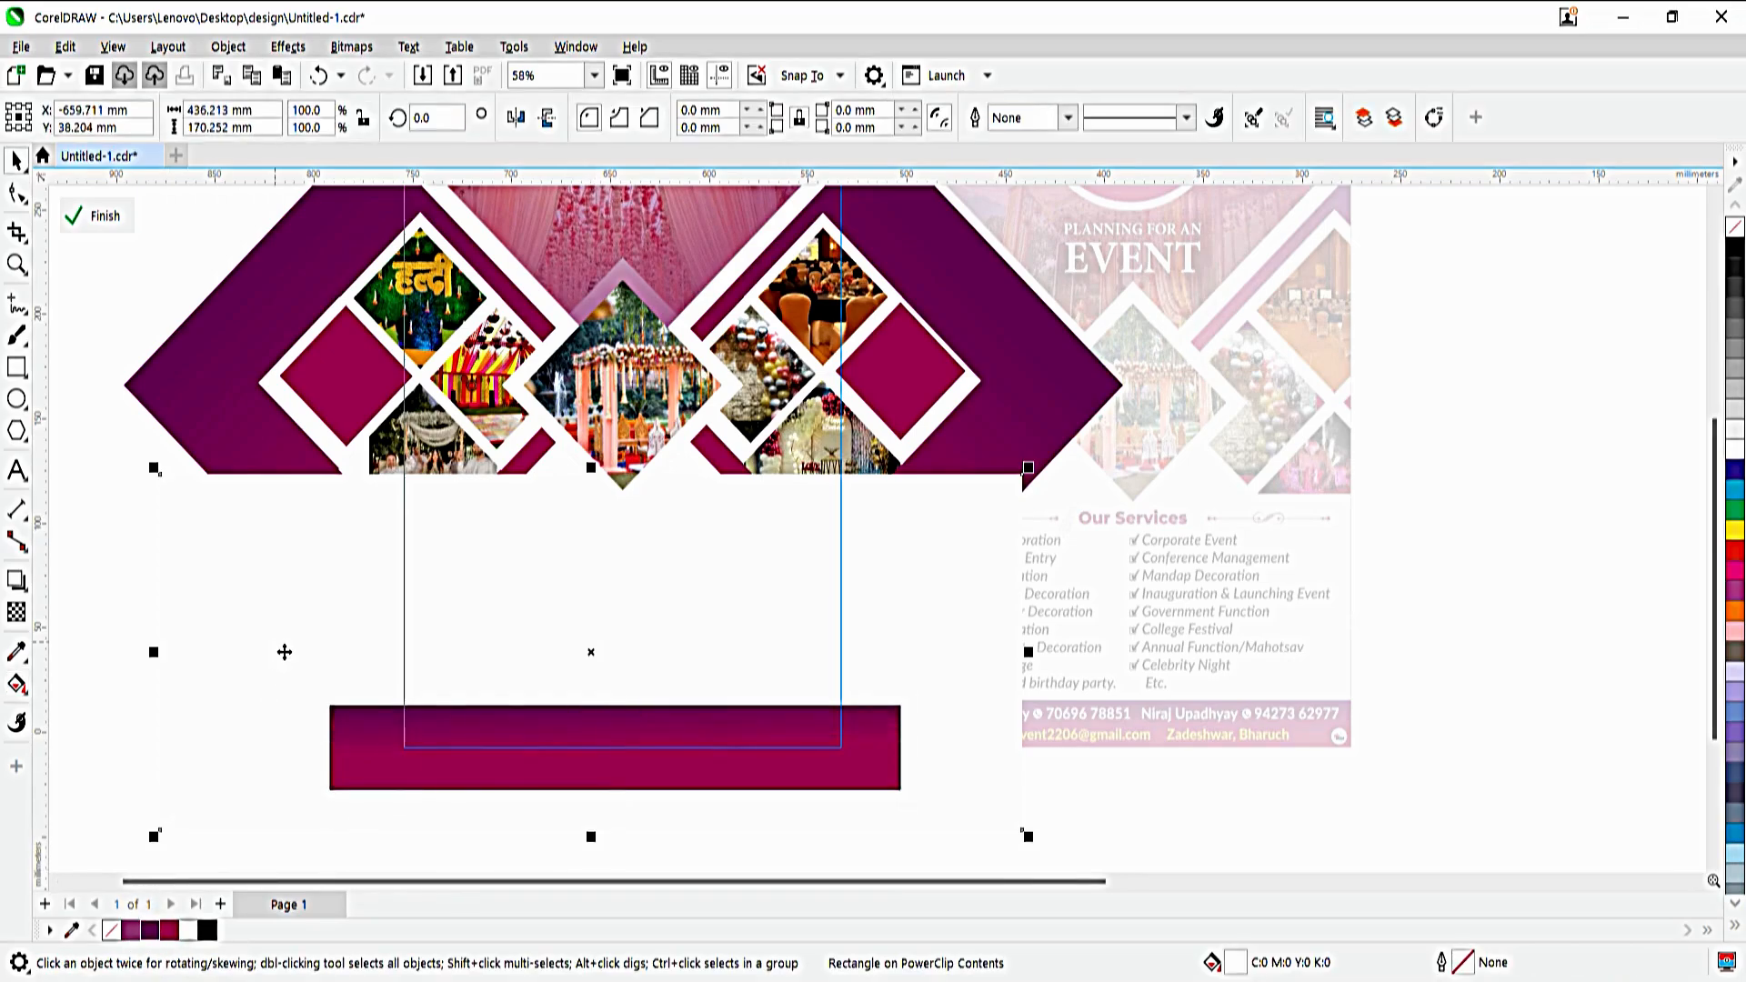
pyautogui.doubleClick(285, 652)
pyautogui.doubleClick(1482, 663)
pyautogui.doubleClick(1482, 662)
pyautogui.scroll(1, 1464, 669)
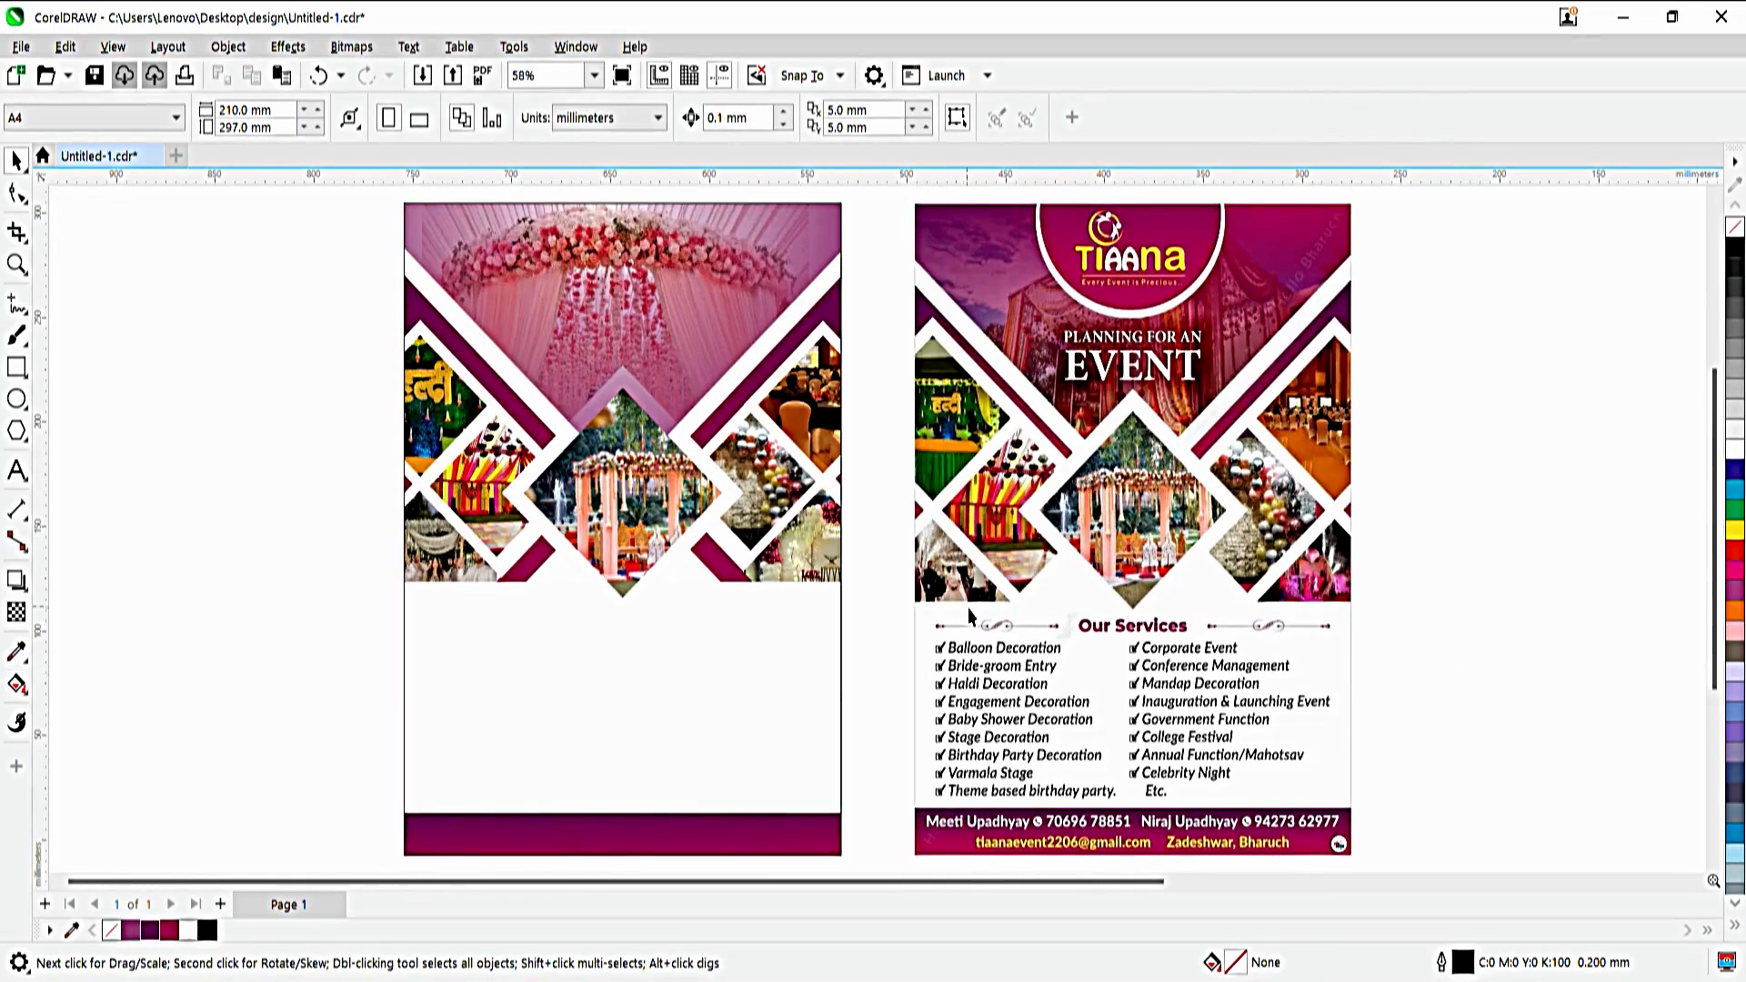
# - Draw a circle about 120 mm in diameter beside the poster
pyautogui.click(969, 617)
pyautogui.click(18, 398)
pyautogui.moveTo(106, 321)
pyautogui.mouseDown()
pyautogui.moveTo(312, 585)
pyautogui.moveTo(318, 541)
pyautogui.mouseUp()
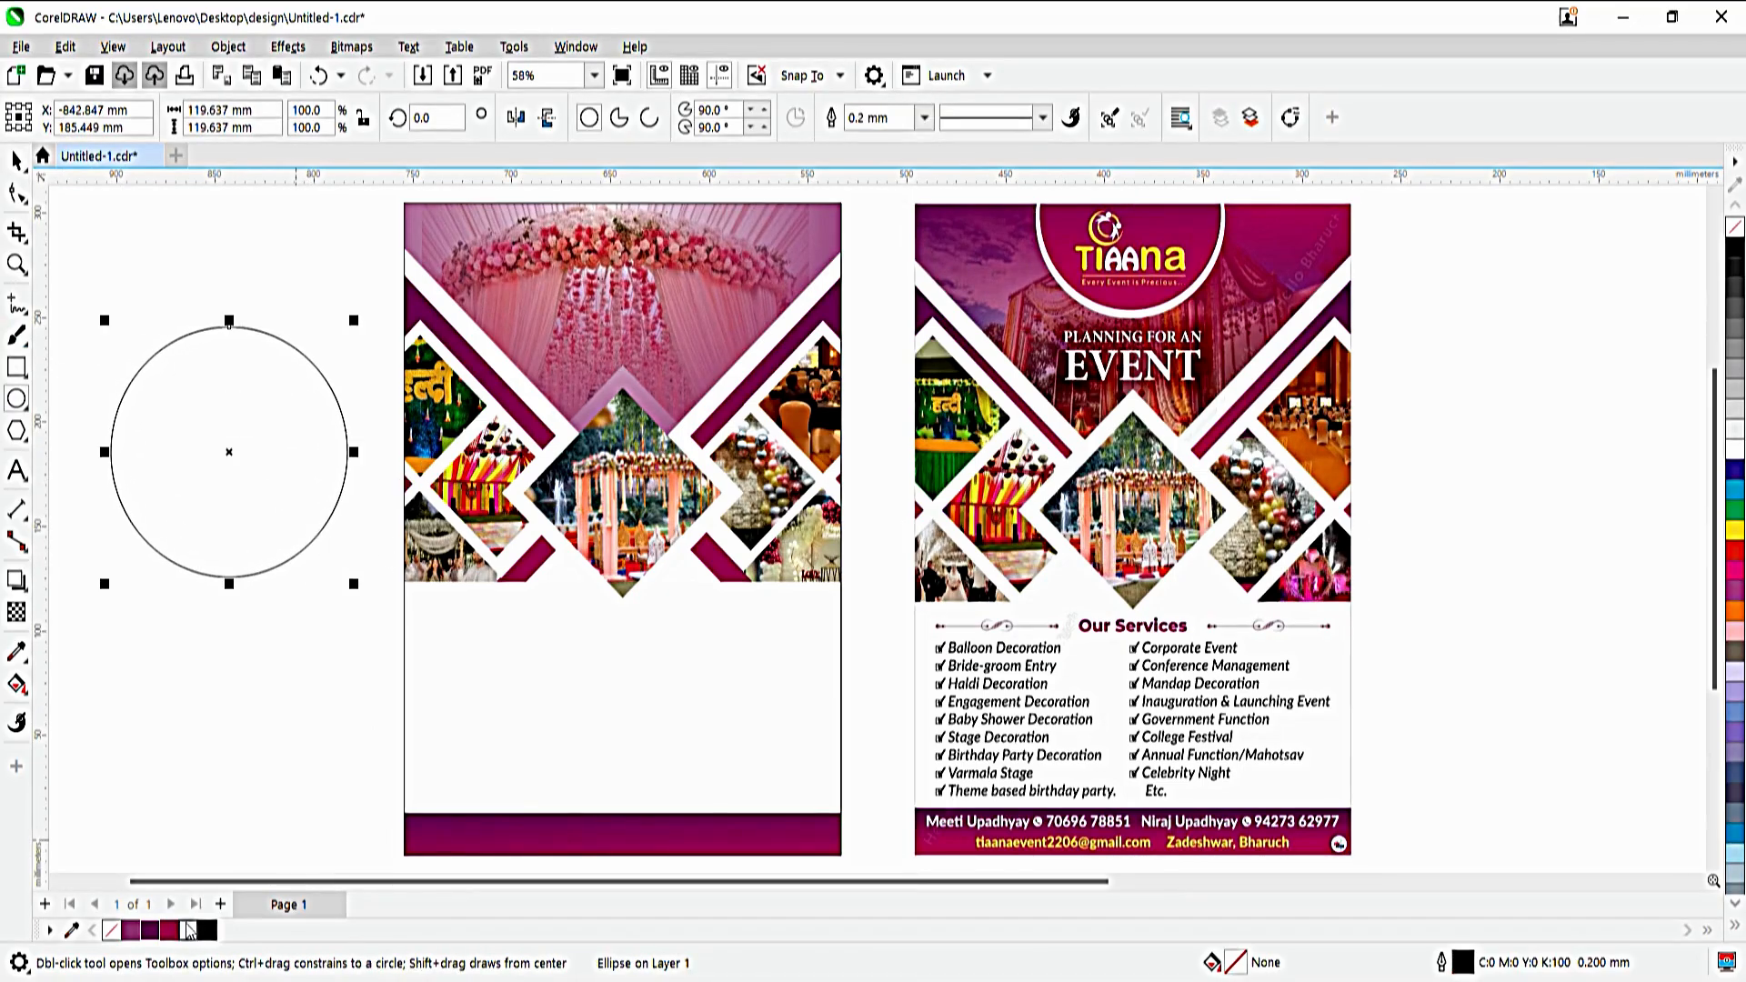
pyautogui.moveTo(229, 584); pyautogui.dragTo(236, 580)
pyautogui.press('shift')
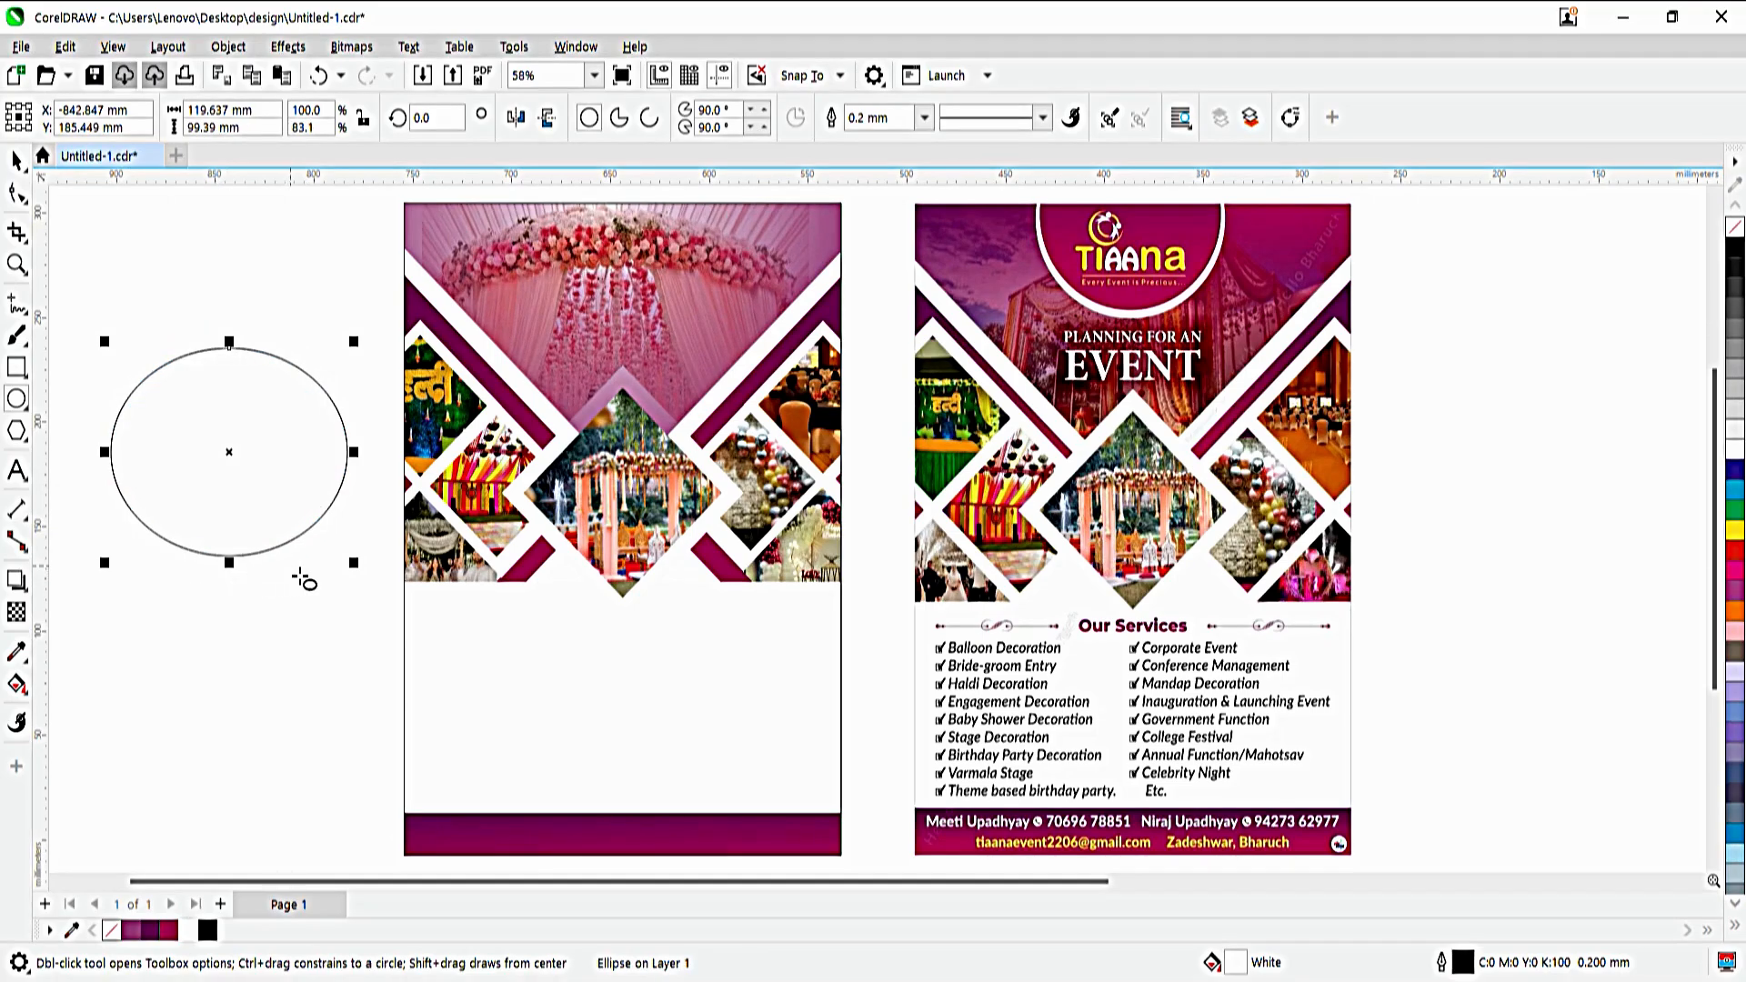
pyautogui.hotkey('ctrl', 'z')
# - Create a concentric inner circle about 110 mm in diameter and fill it with a vertical dark purple to magenta gradient
pyautogui.moveTo(355, 584); pyautogui.dragTo(354, 582)
pyautogui.press('g')
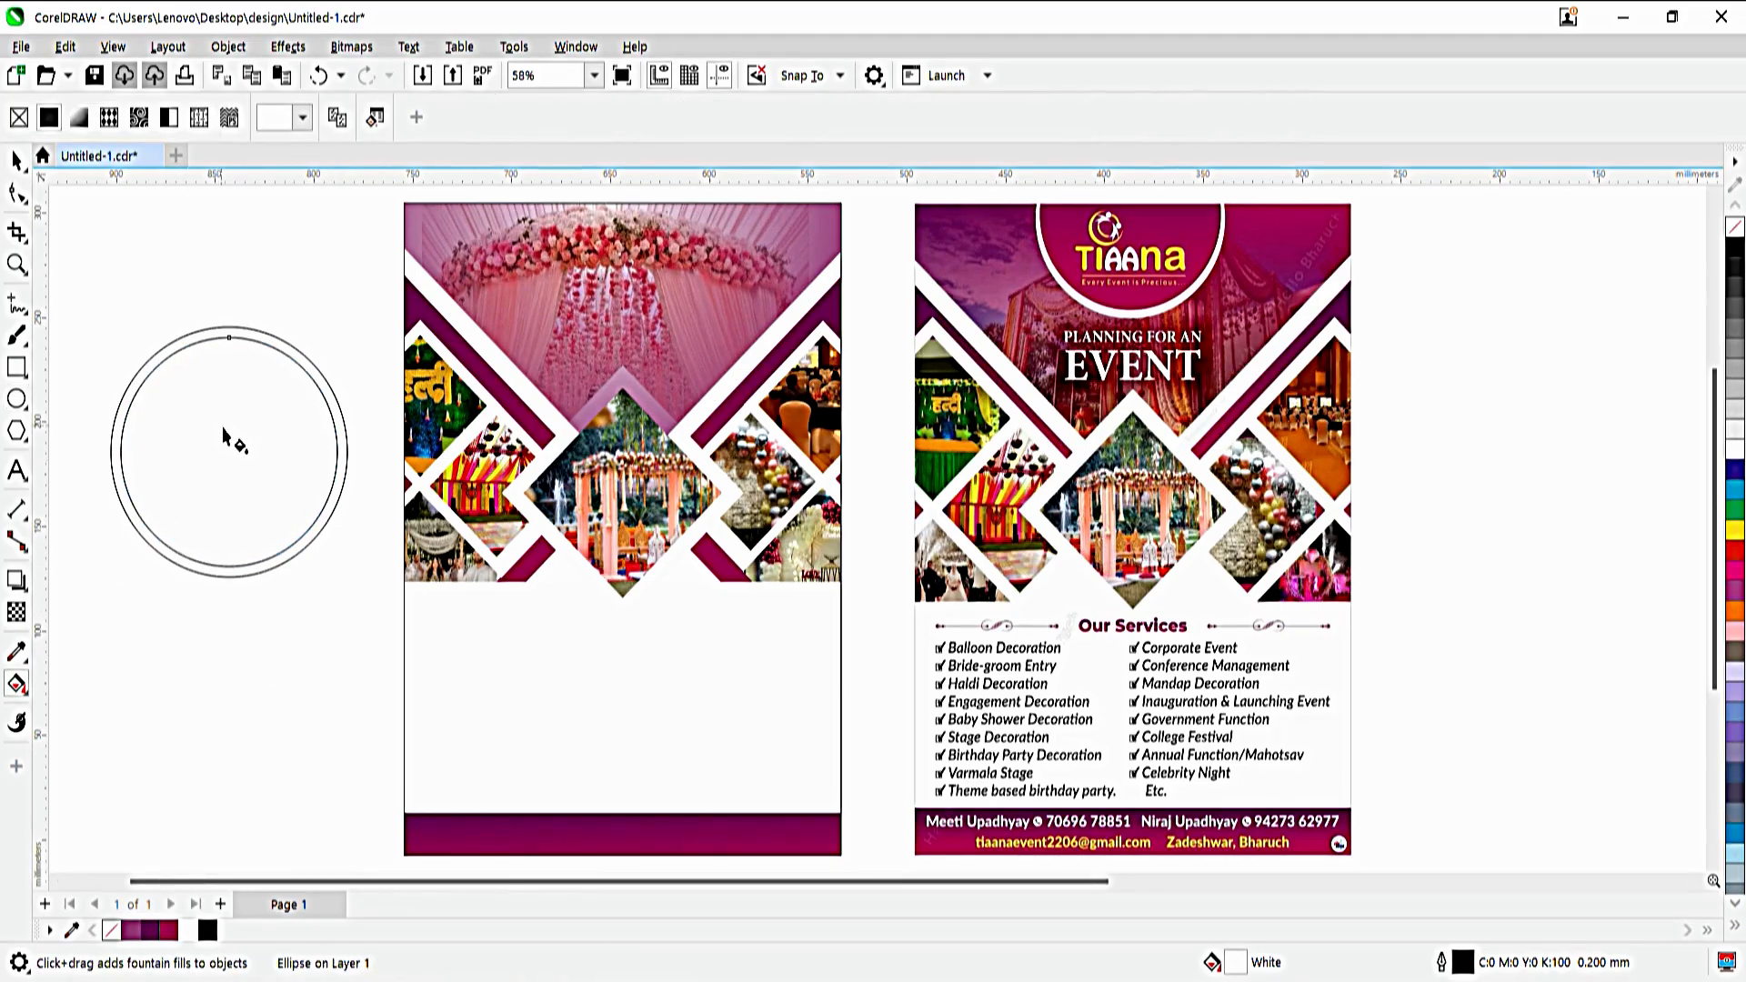
pyautogui.moveTo(232, 355); pyautogui.dragTo(230, 544)
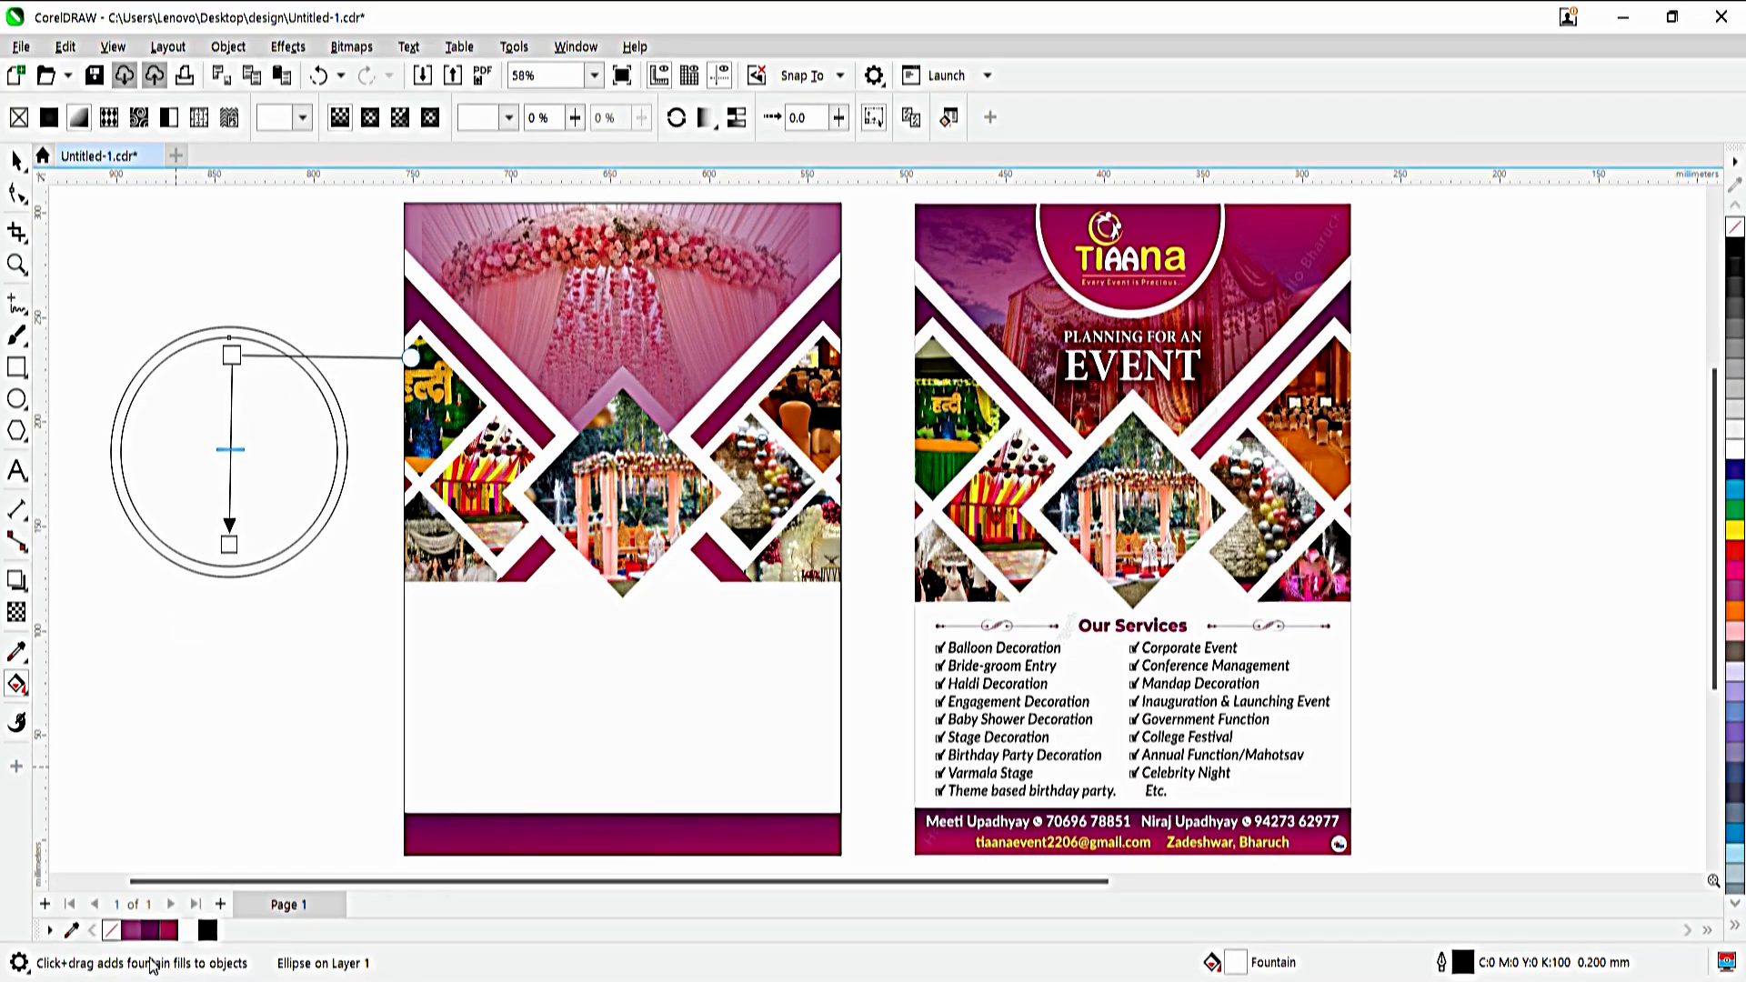
pyautogui.click(156, 930)
pyautogui.click(229, 544)
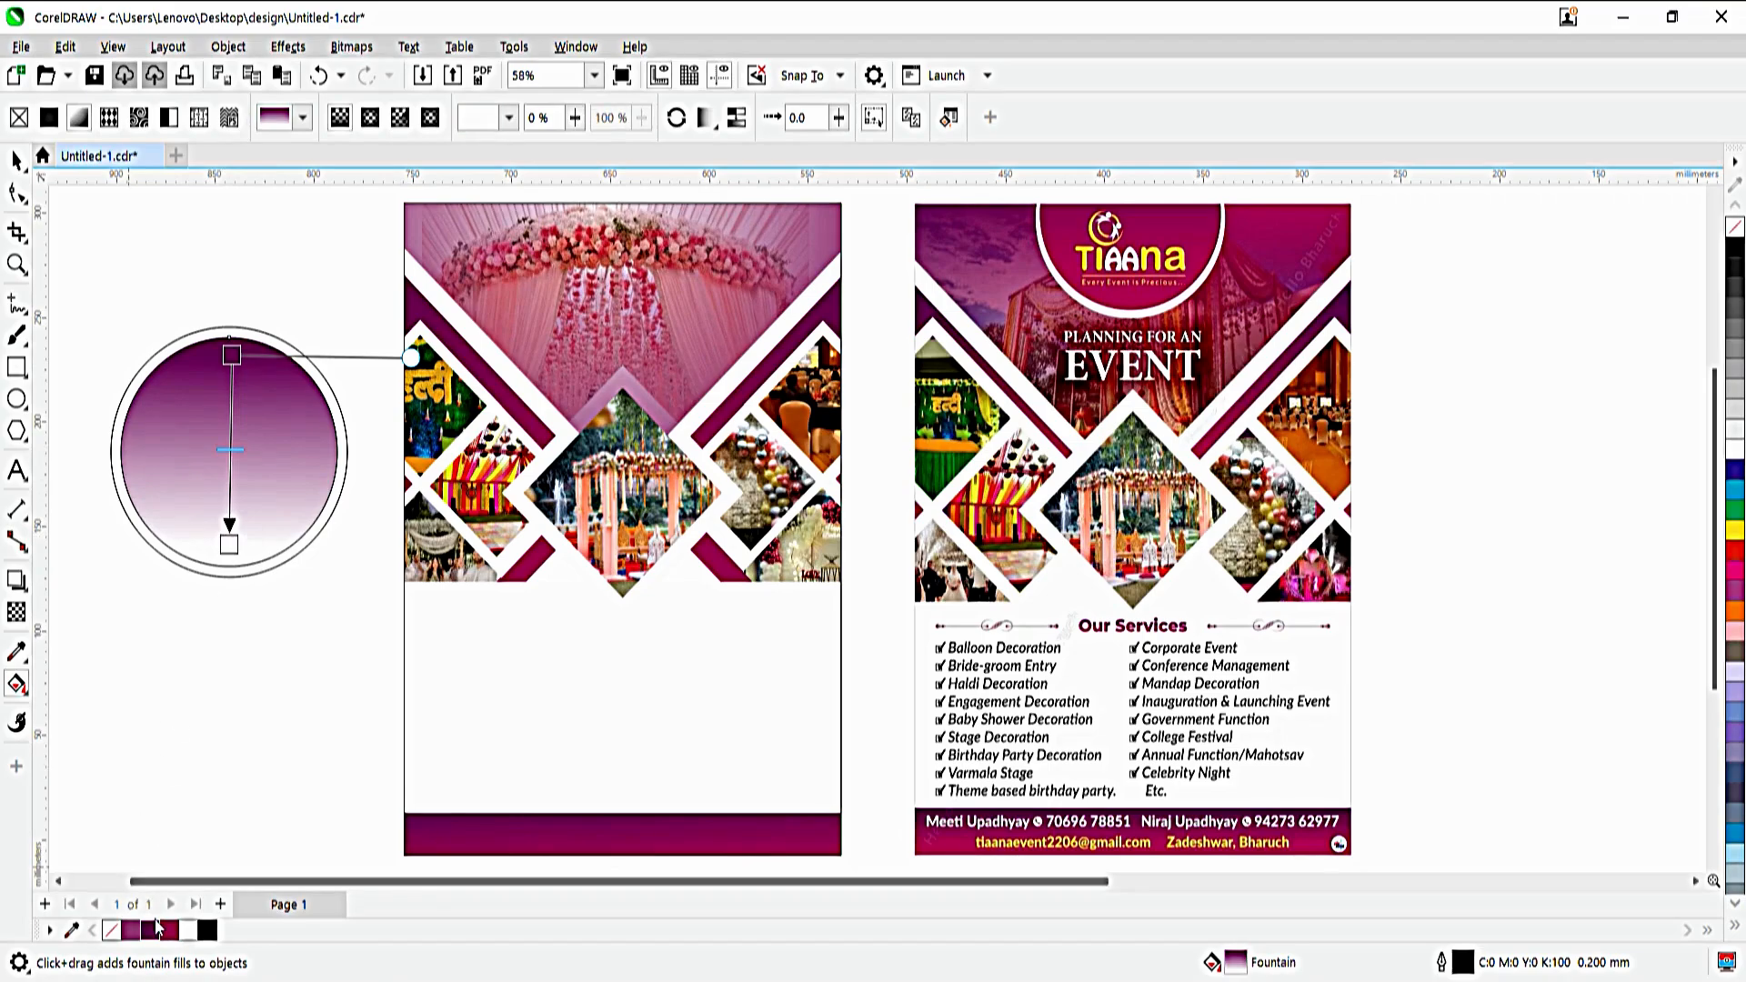
pyautogui.click(167, 930)
pyautogui.press('space')
# - Shift the inner circle up to meet the outer circle's upper edge and group both circles without outlines
pyautogui.moveTo(224, 428); pyautogui.dragTo(224, 417)
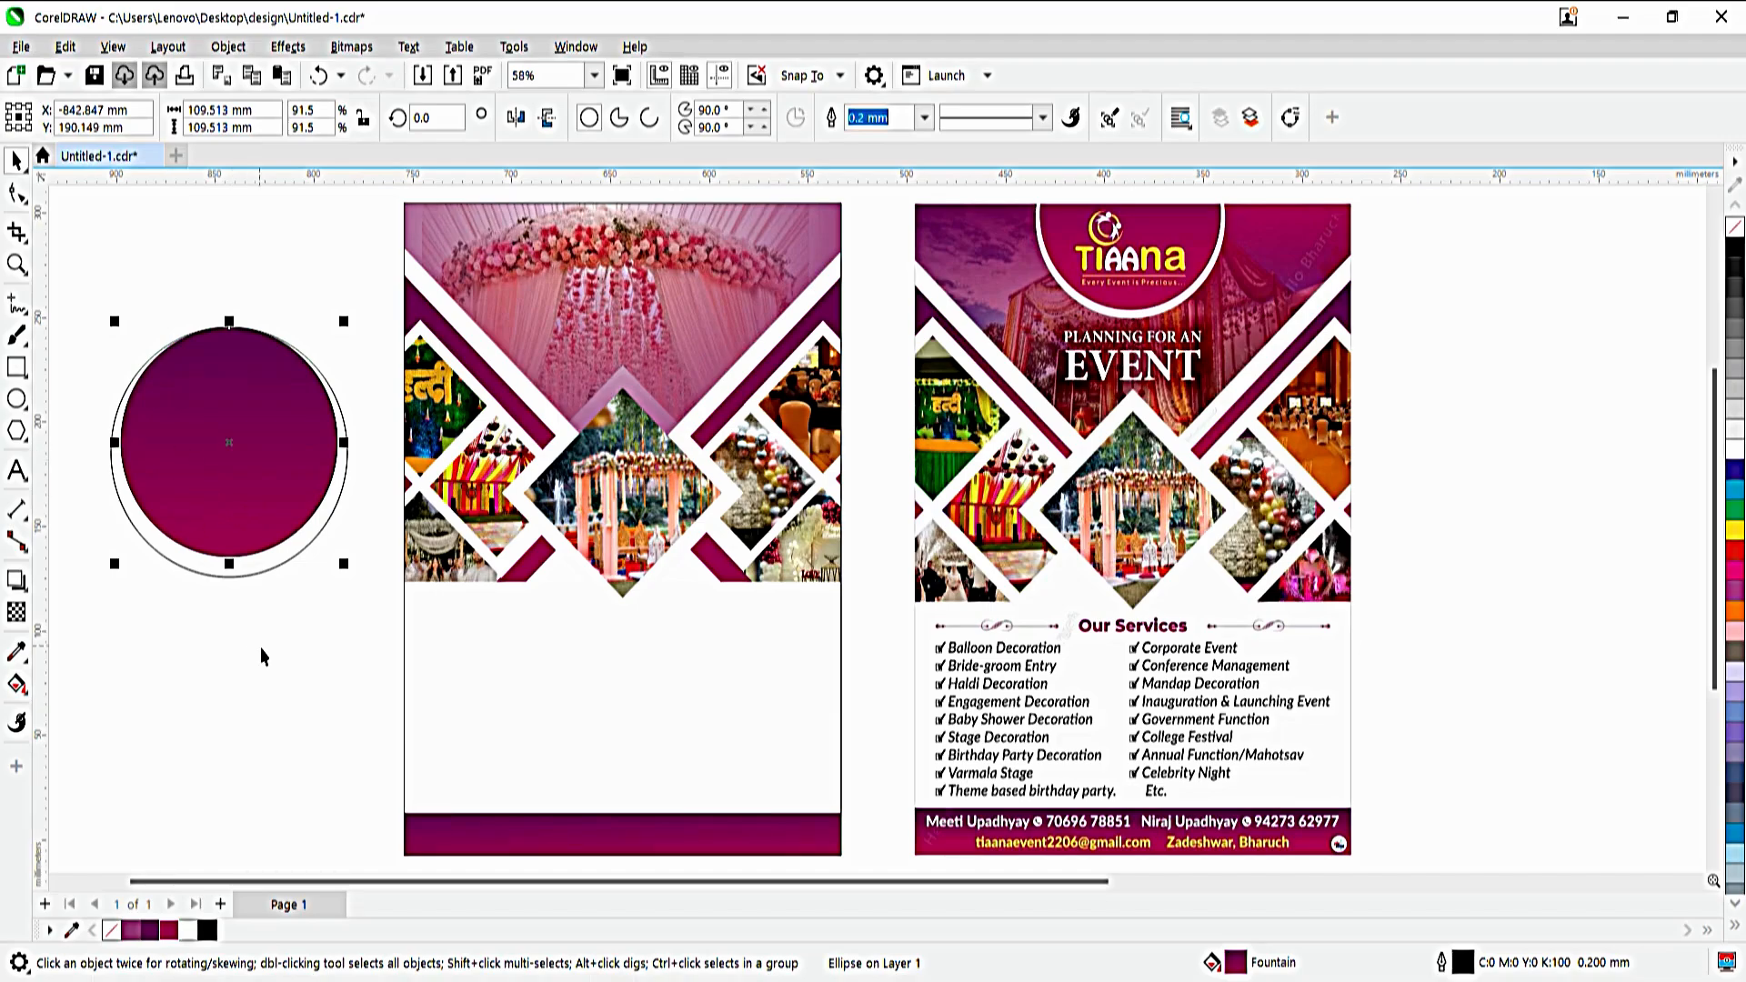
pyautogui.click(261, 572)
pyautogui.moveTo(229, 584); pyautogui.dragTo(229, 578)
pyautogui.moveTo(78, 277); pyautogui.dragTo(427, 657)
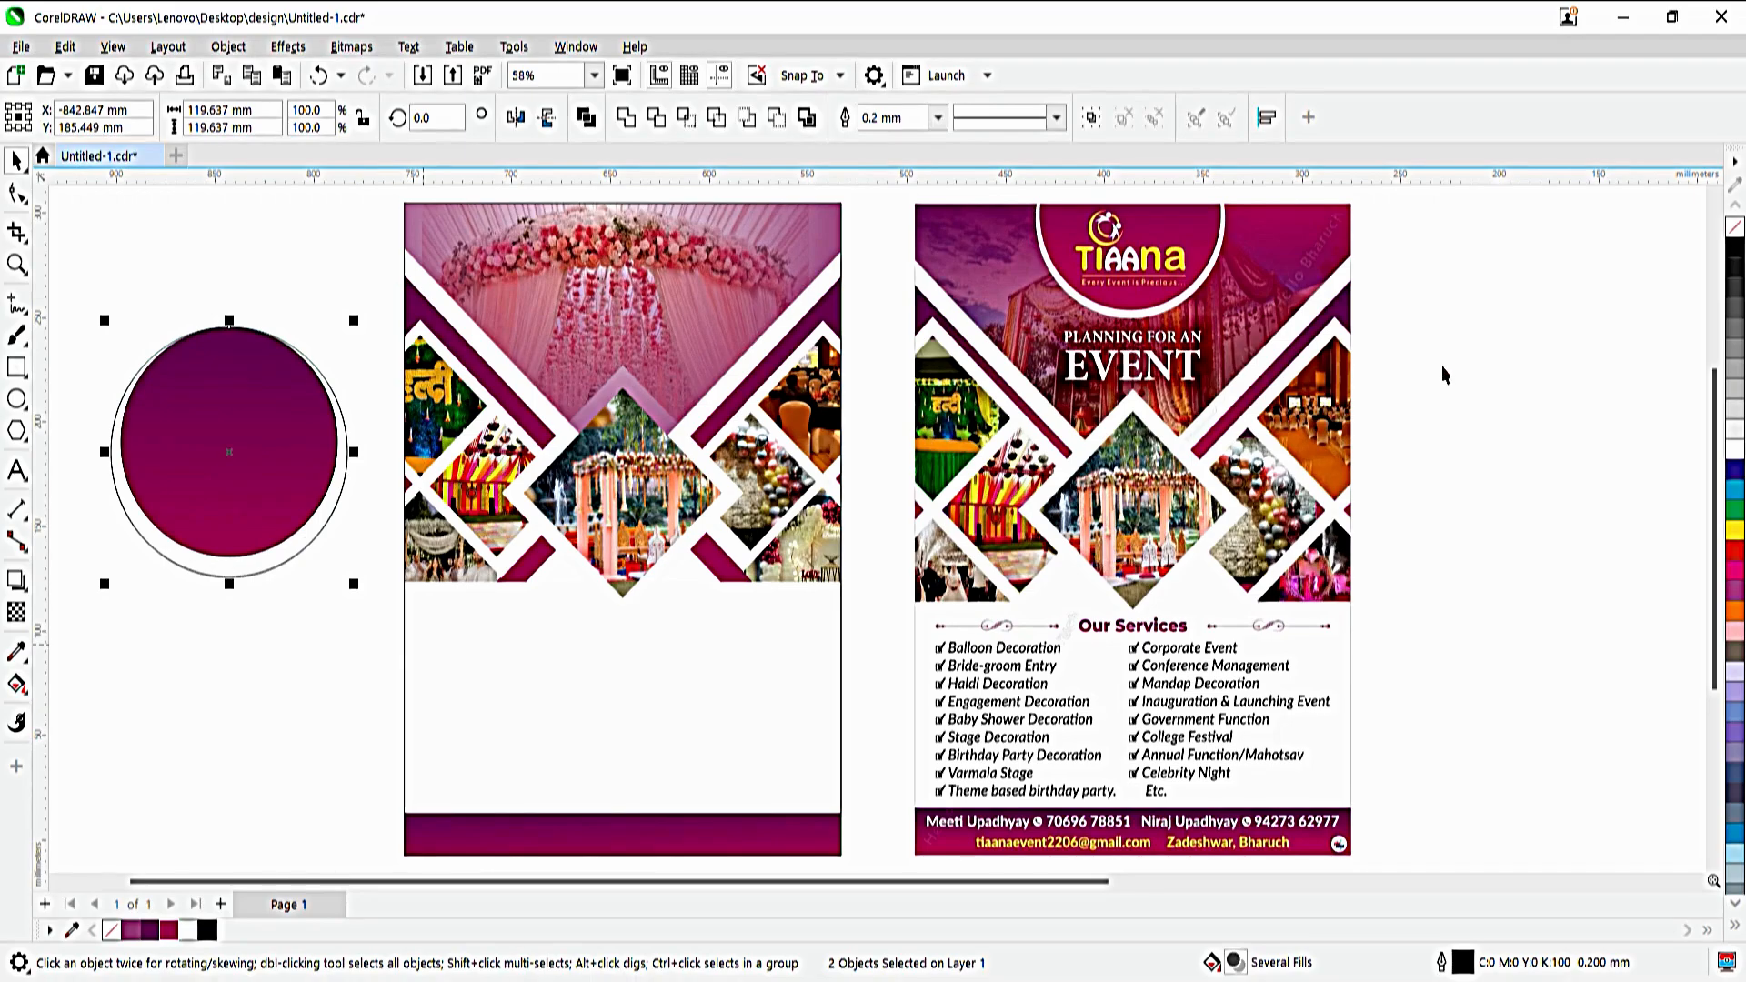
pyautogui.hotkey('ctrl', 'g')
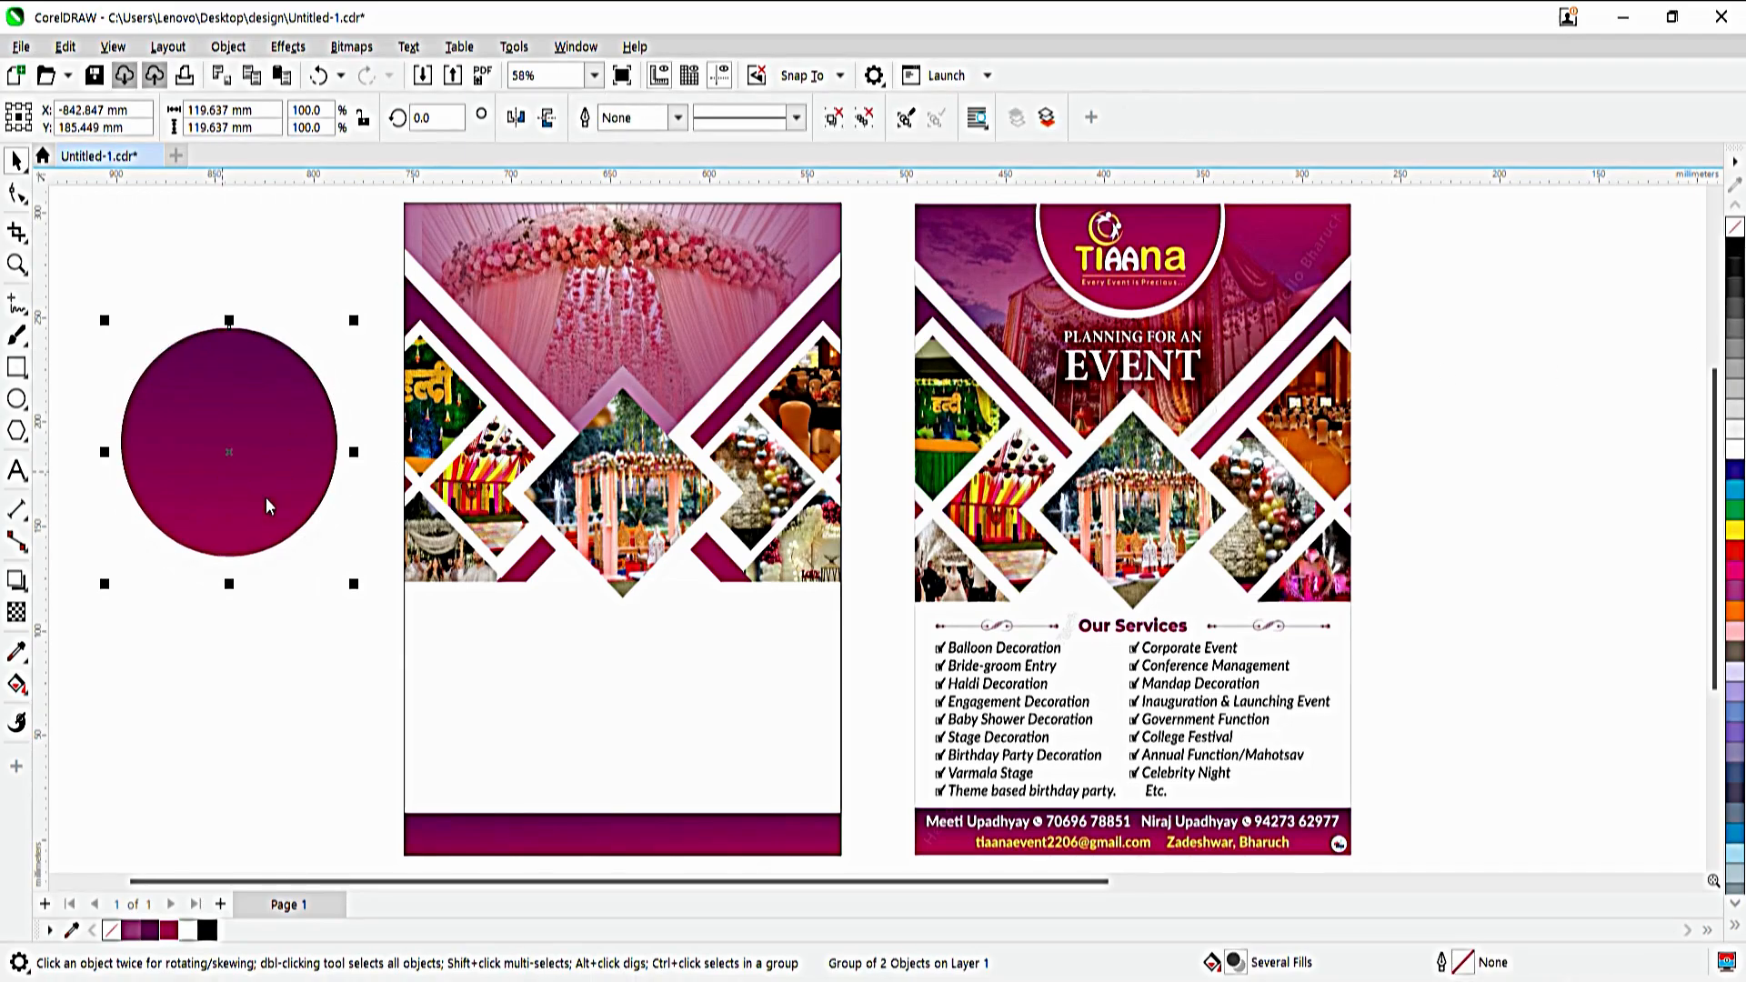
# - Place the circle group in the poster frame's contents, scaled down to about 107 mm and centred over the upper edge
pyautogui.click(459, 483)
pyautogui.doubleClick(593, 462)
pyautogui.moveTo(593, 461); pyautogui.dragTo(597, 214)
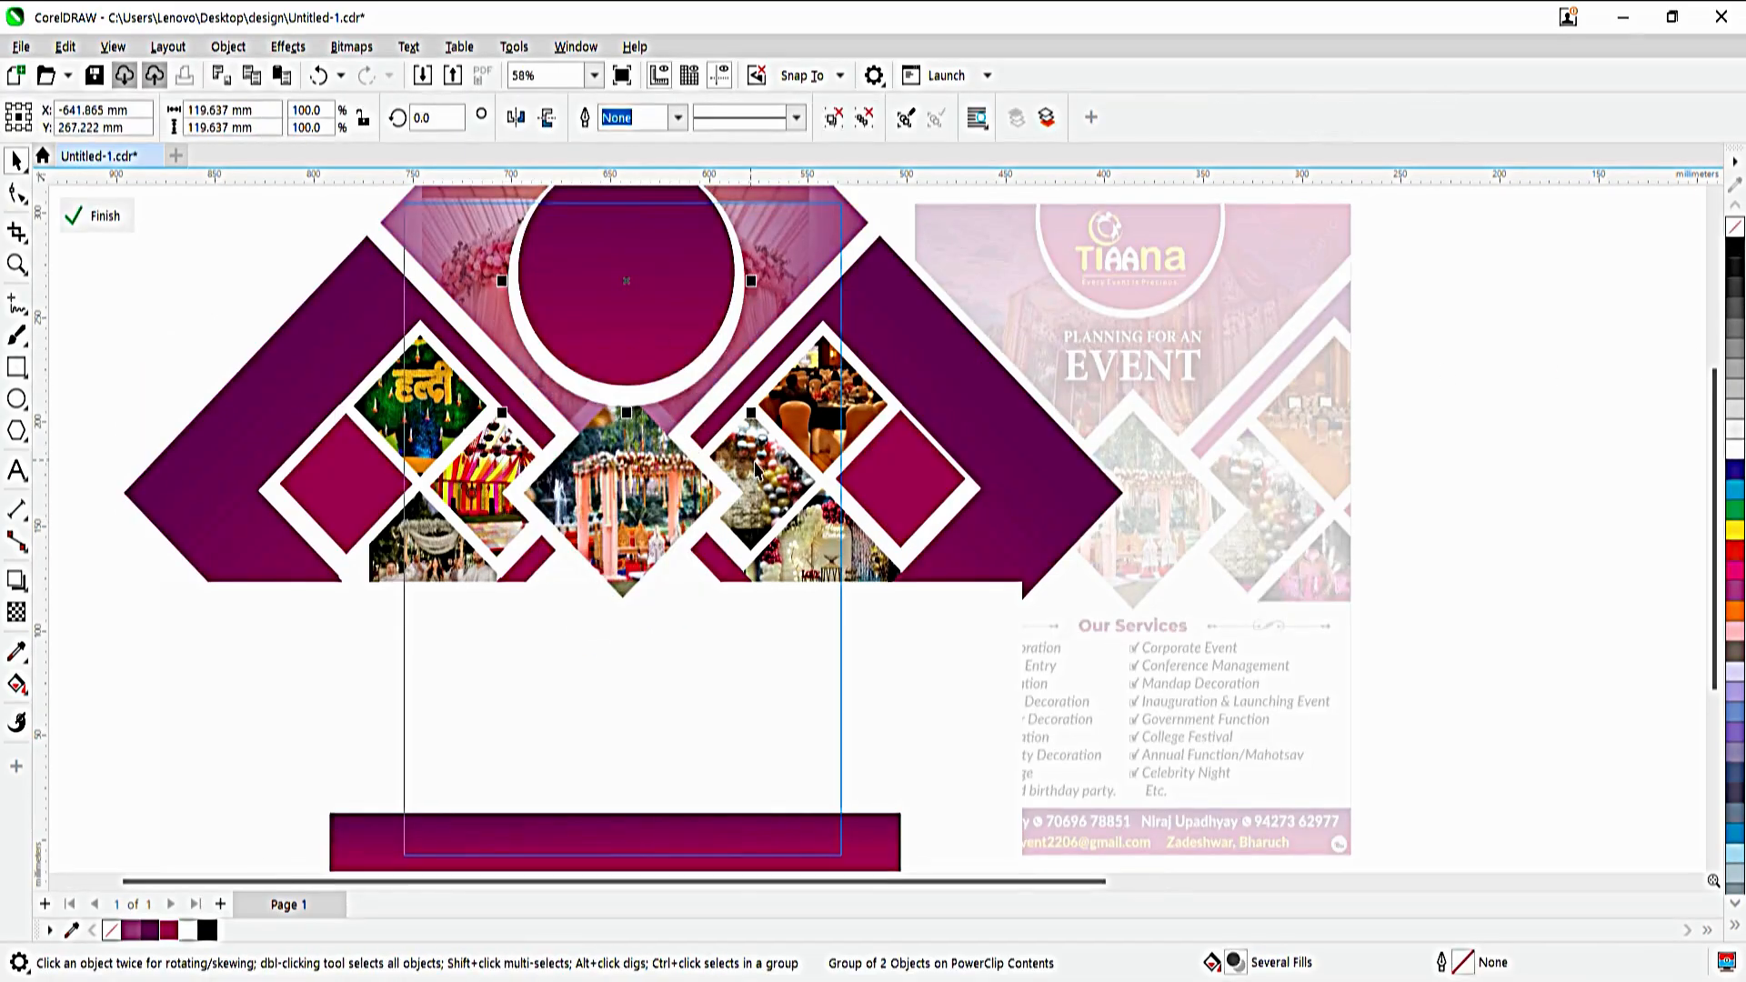
pyautogui.moveTo(756, 418); pyautogui.dragTo(753, 358)
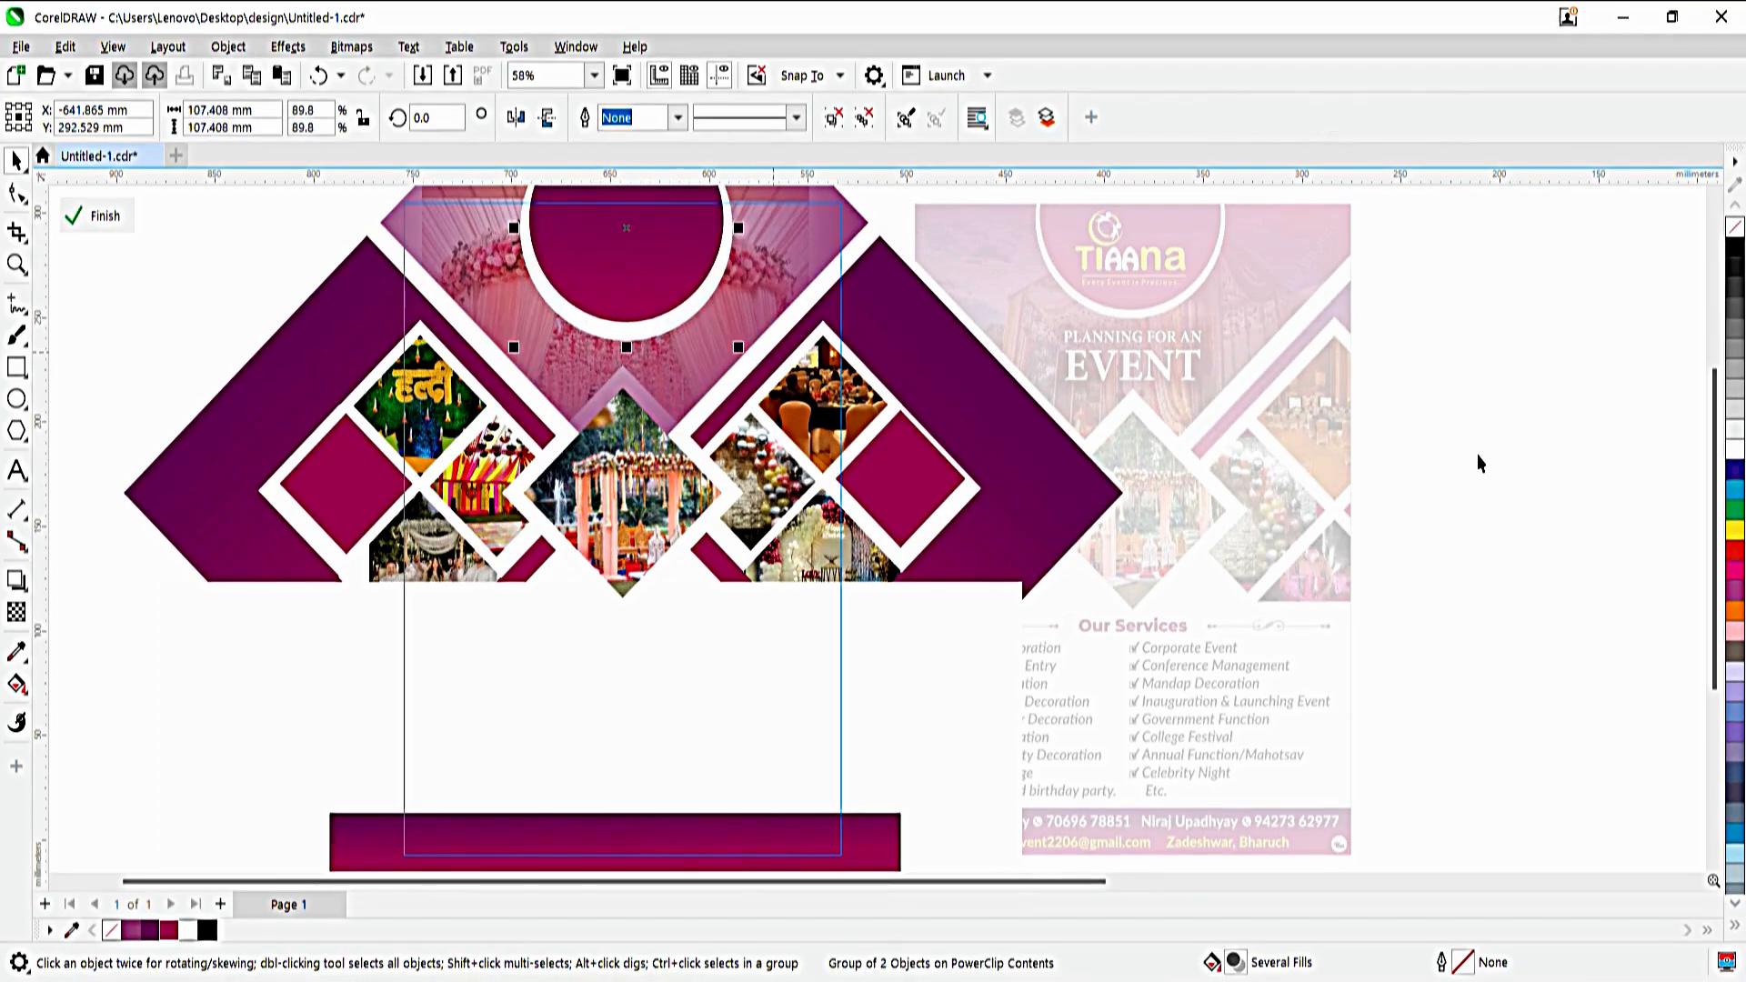
pyautogui.keyDown('ctrl'); pyautogui.click(1479, 464); pyautogui.keyUp('ctrl')
pyautogui.click(1480, 461)
# - Bring the central mandap diamond and its white border in front of the purple overlay and finish editing the frame contents
pyautogui.keyDown('ctrl'); pyautogui.click(644, 405); pyautogui.keyUp('ctrl')
pyautogui.click(651, 405)
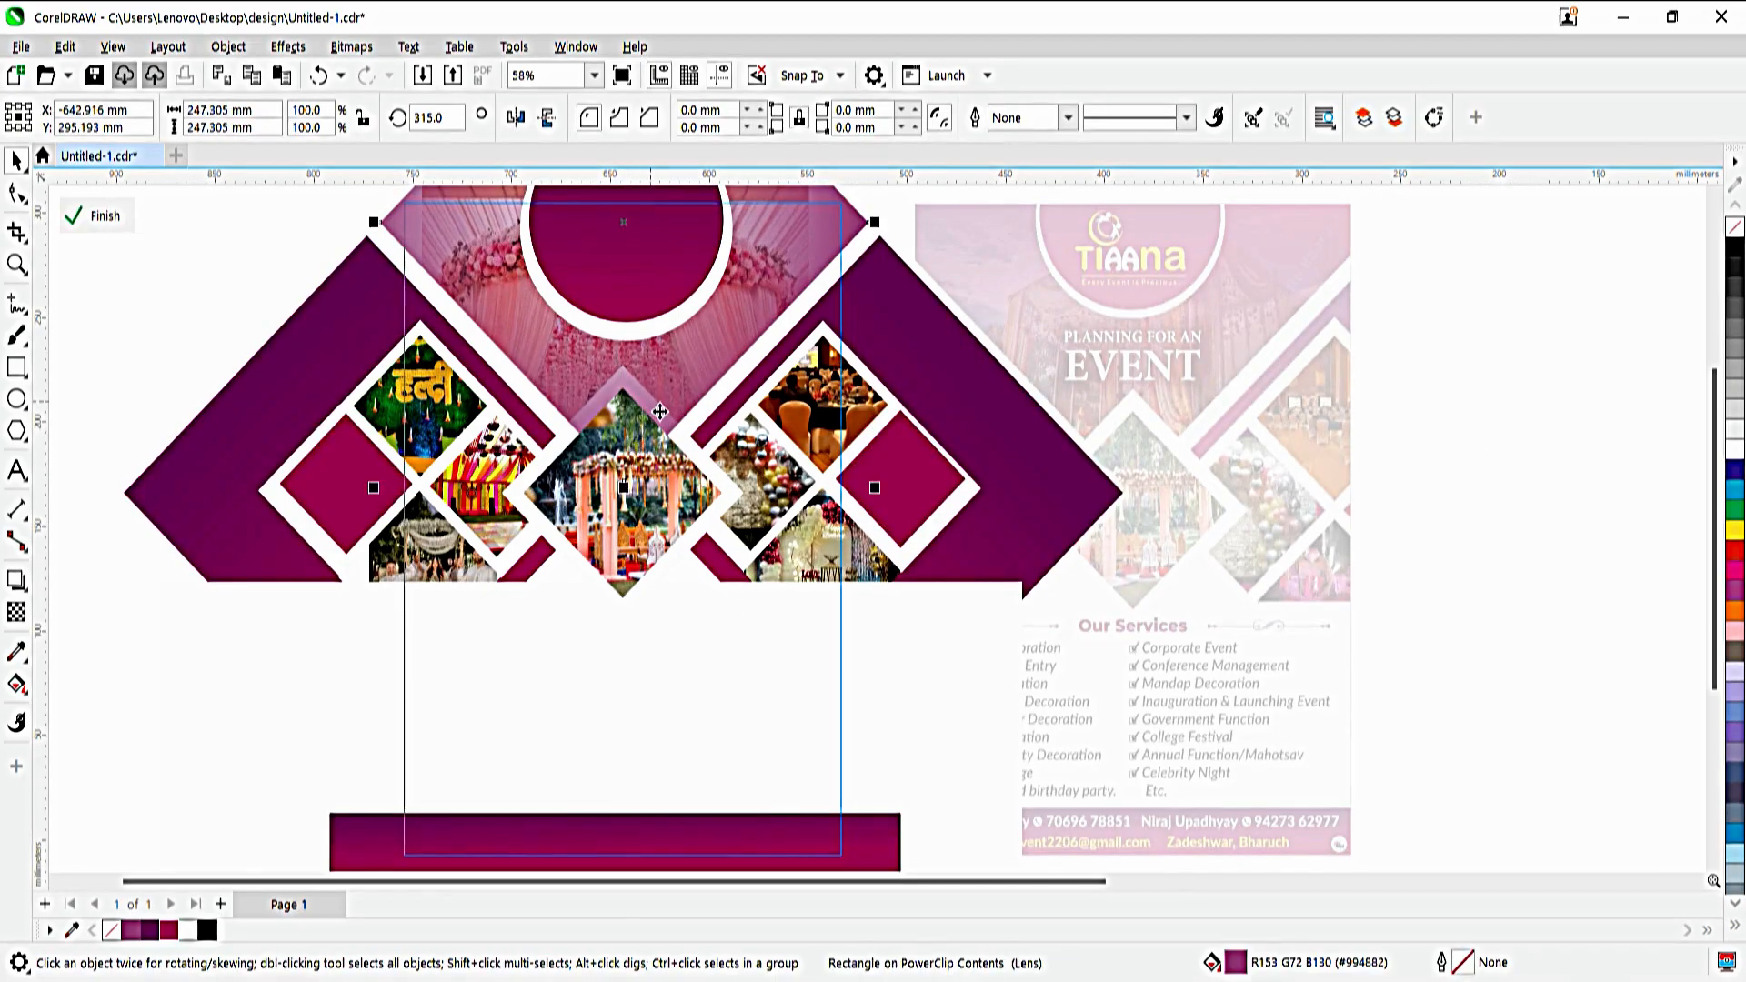
pyautogui.click(651, 439)
pyautogui.click(635, 539)
pyautogui.keyDown('shift'); pyautogui.click(707, 540); pyautogui.keyUp('shift')
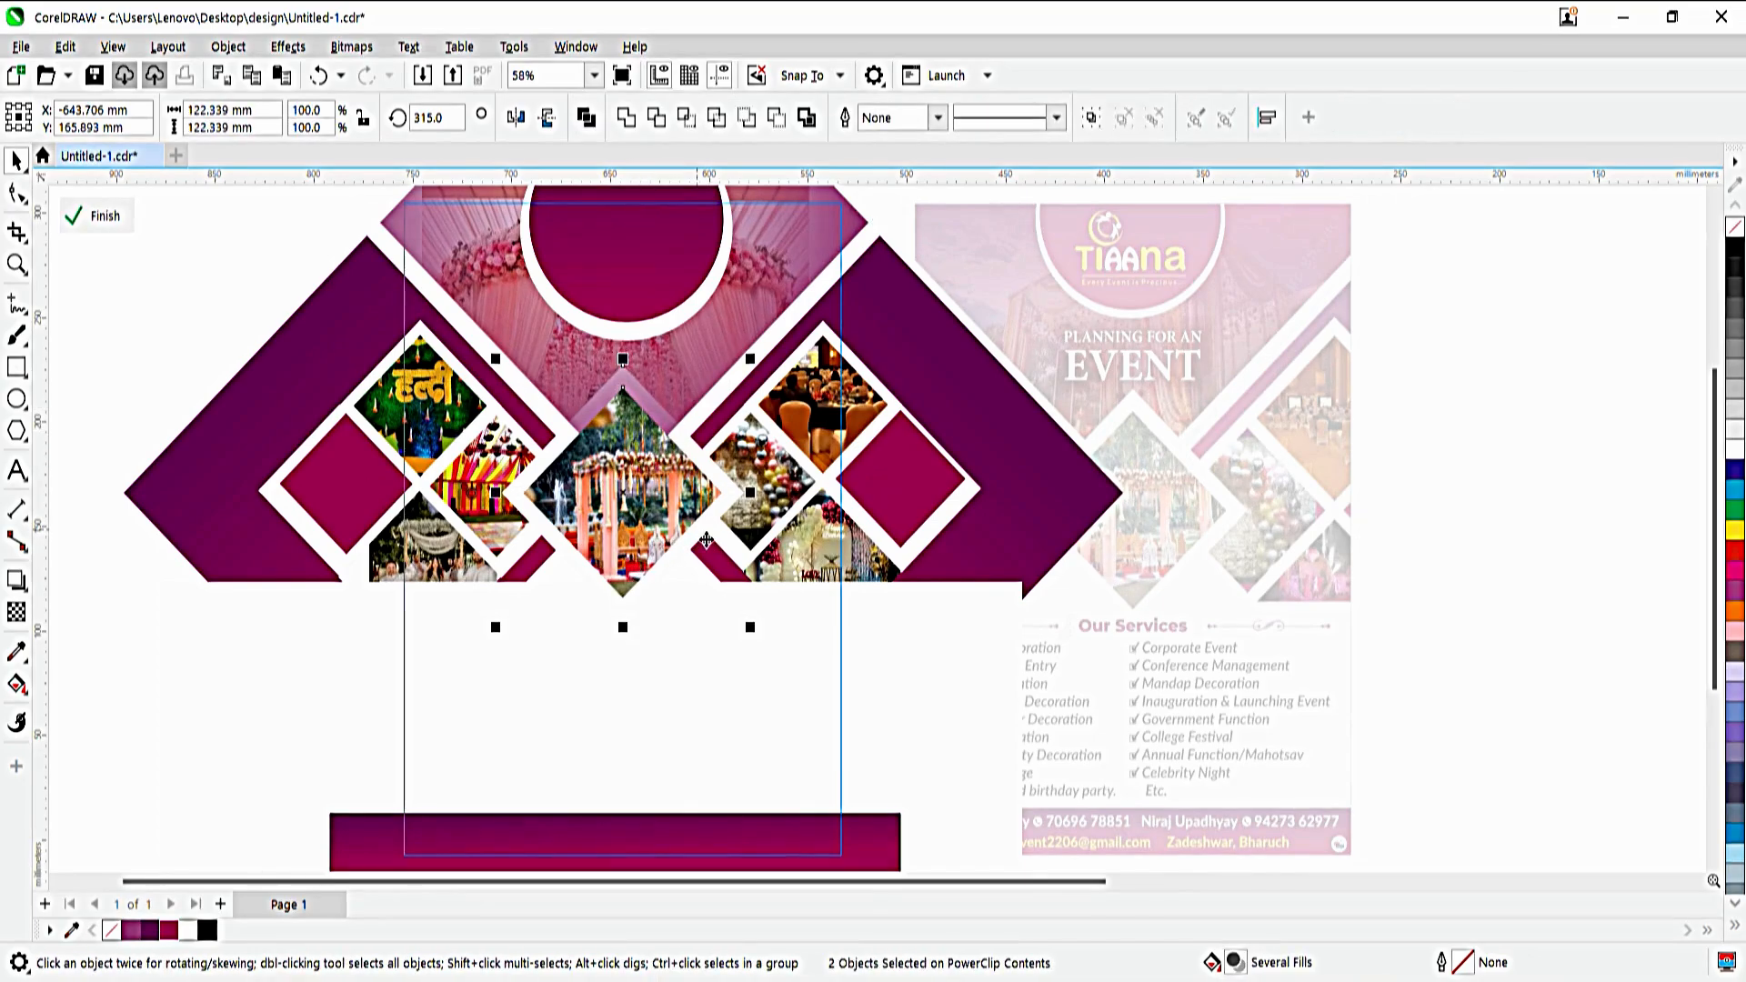
pyautogui.keyDown('ctrl'); pyautogui.click(1437, 467); pyautogui.keyUp('ctrl')
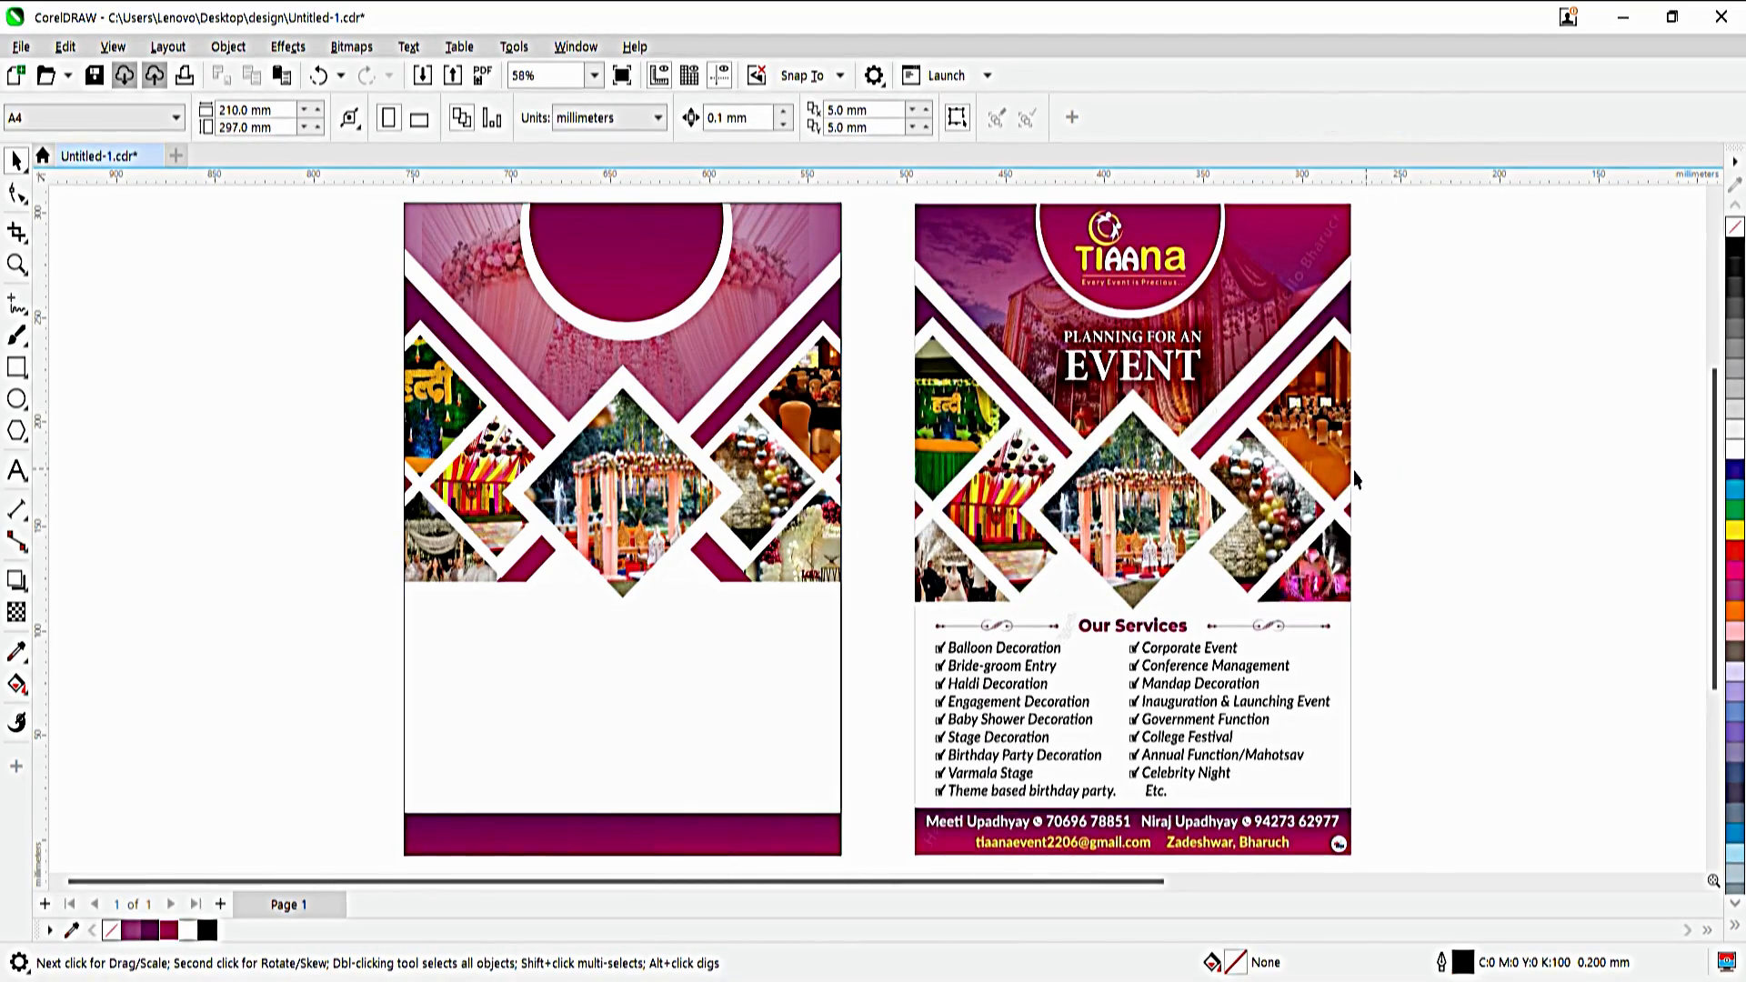